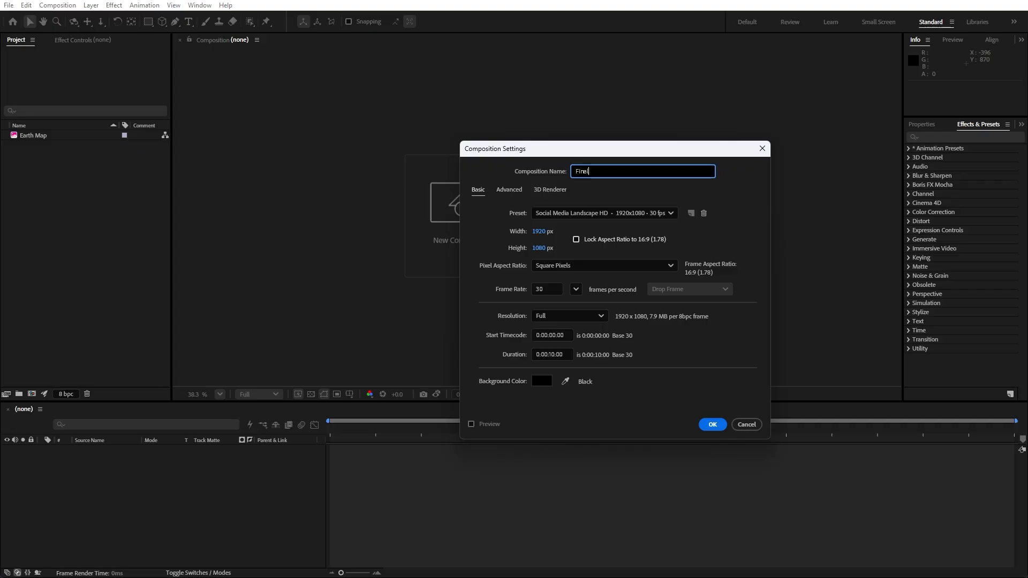
# Create the 1920 × 1080, 30 fps, 10-second composition Final and add a full-frame solid named Background to it.
pyautogui.click(717, 425)
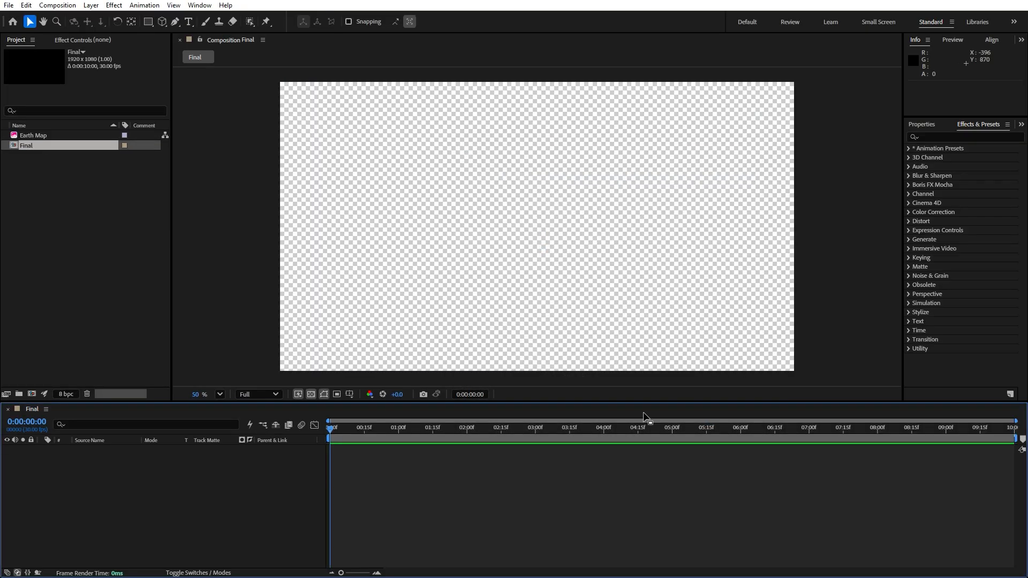
pyautogui.click(38, 136)
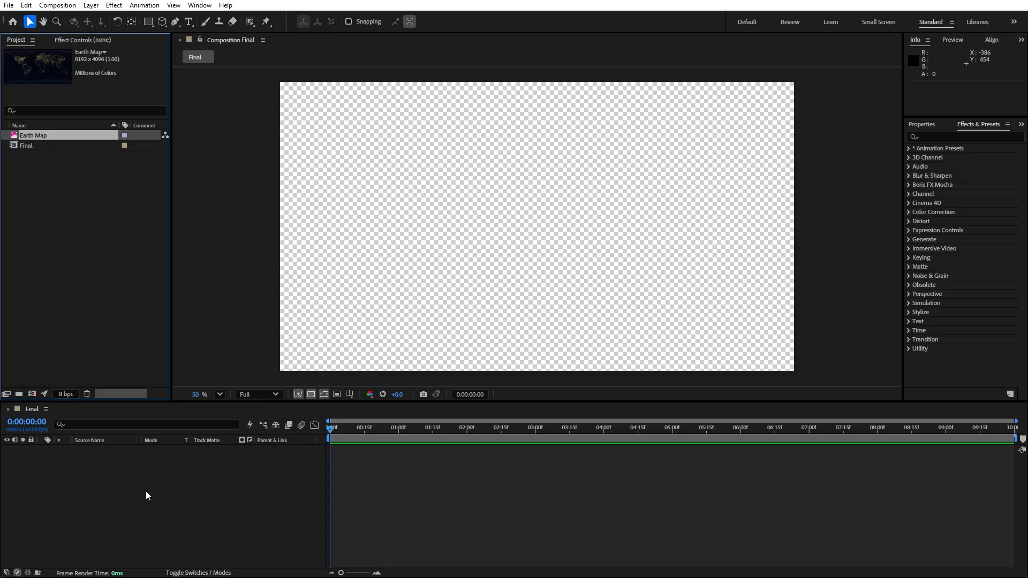
pyautogui.rightClick(123, 500)
pyautogui.moveTo(149, 366)
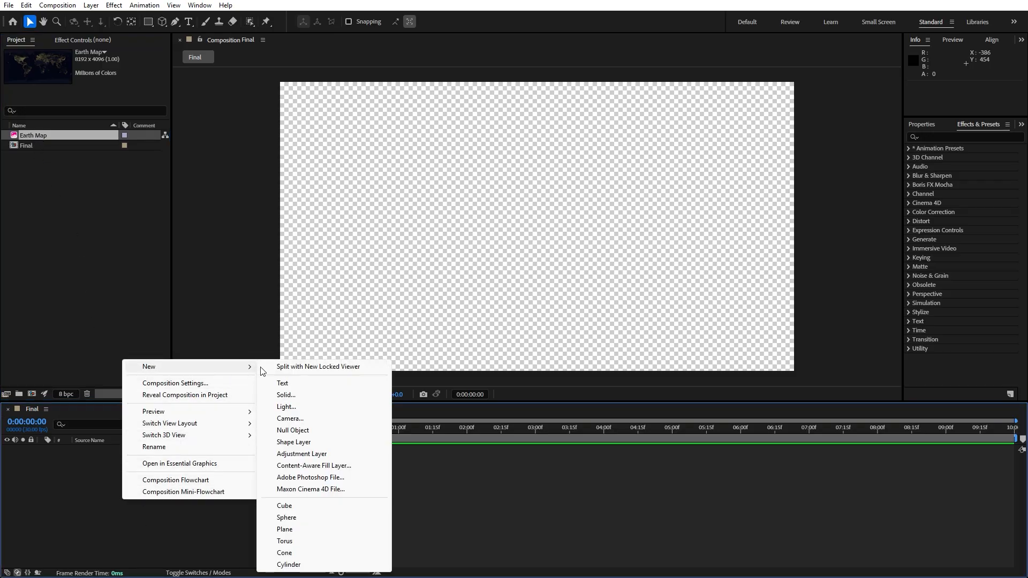
pyautogui.click(292, 395)
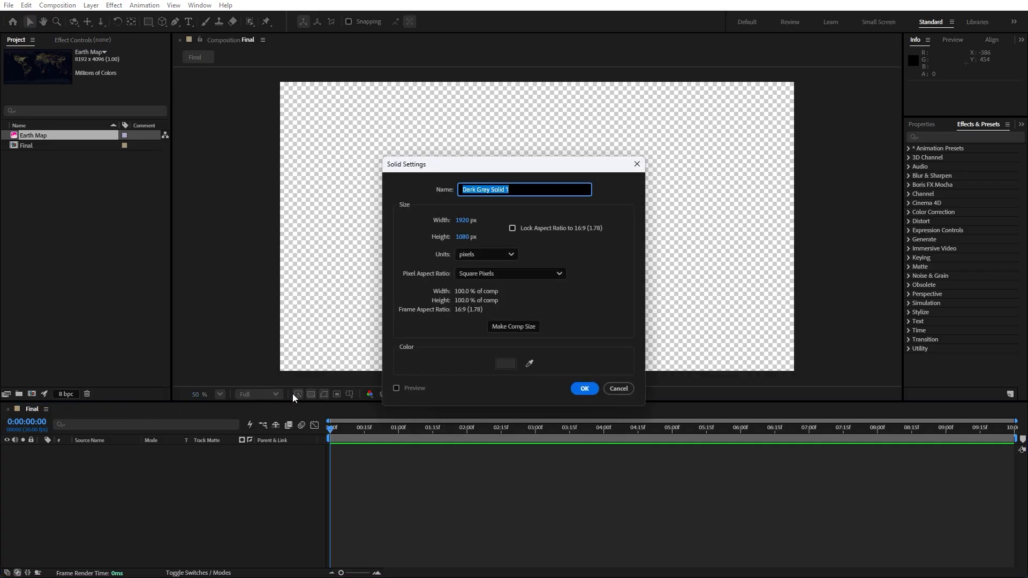
pyautogui.write('Background')
pyautogui.click(584, 388)
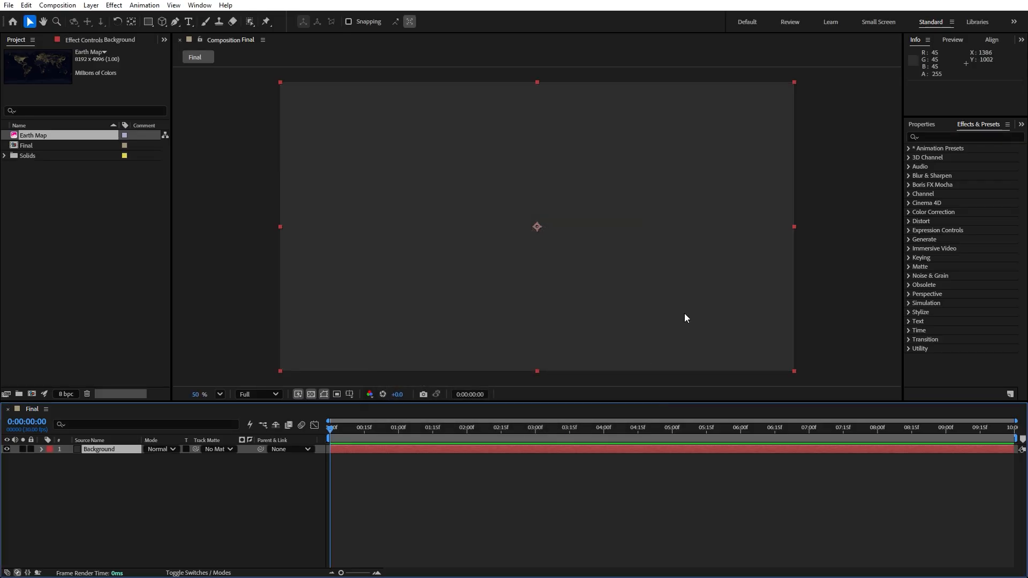
# Apply the Gradient Ramp effect to the Background layer.
pyautogui.click(962, 136)
pyautogui.write('ramp')
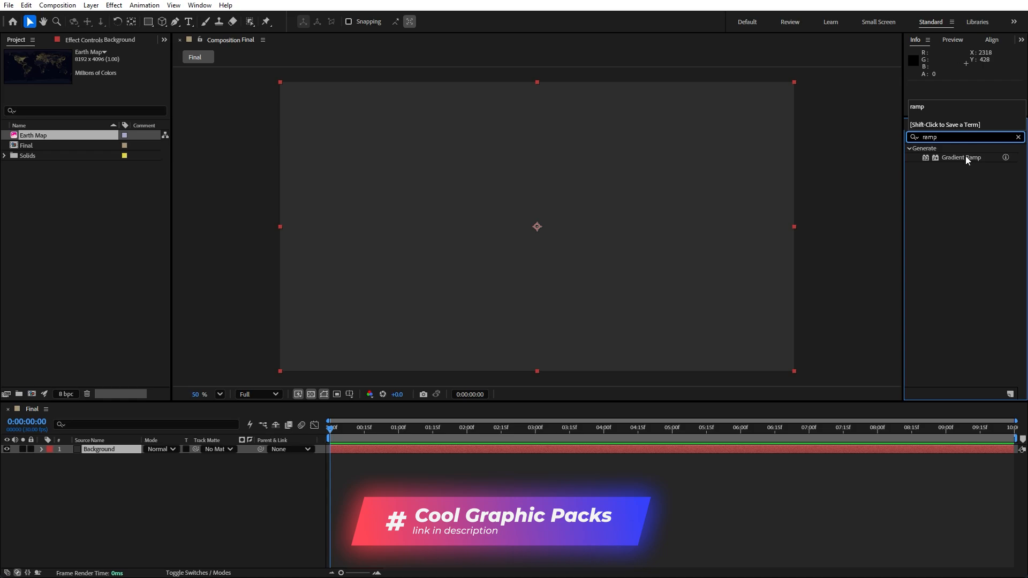
pyautogui.moveTo(966, 156); pyautogui.dragTo(127, 448)
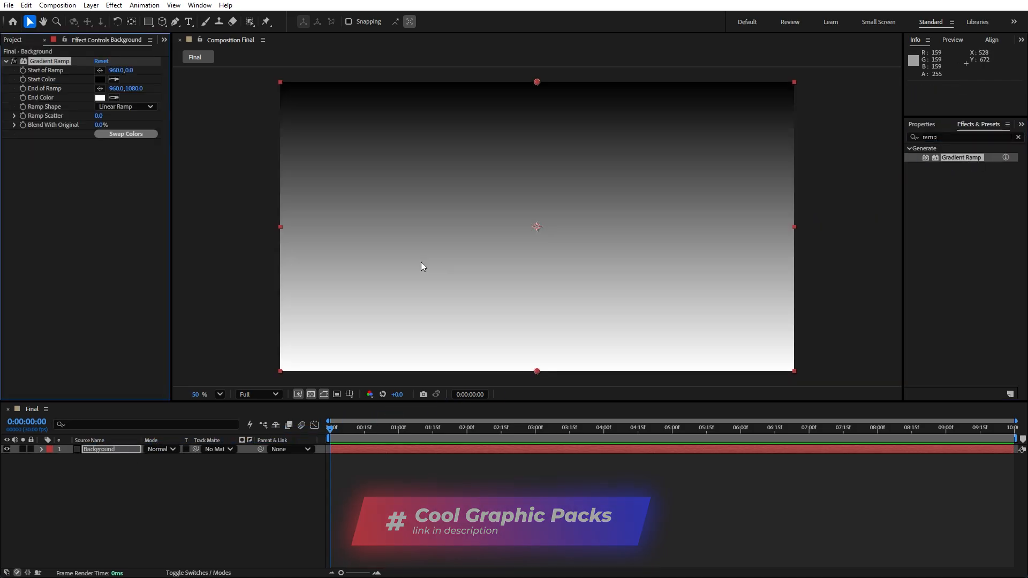
# Run the gradient diagonally across the frame, starting at about -4, 2 and ending at about 1926, 1078.
pyautogui.click(99, 70)
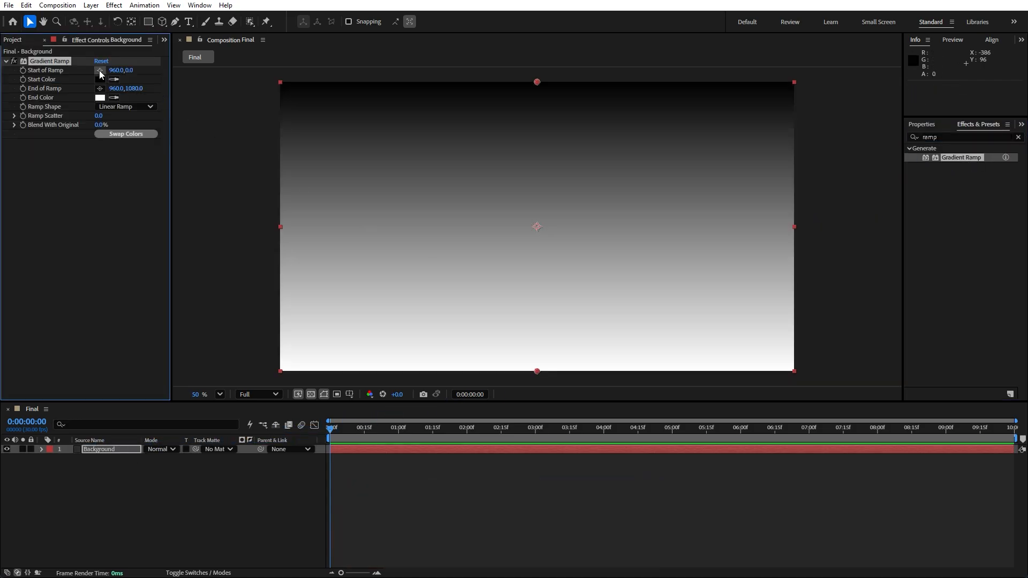
pyautogui.click(279, 82)
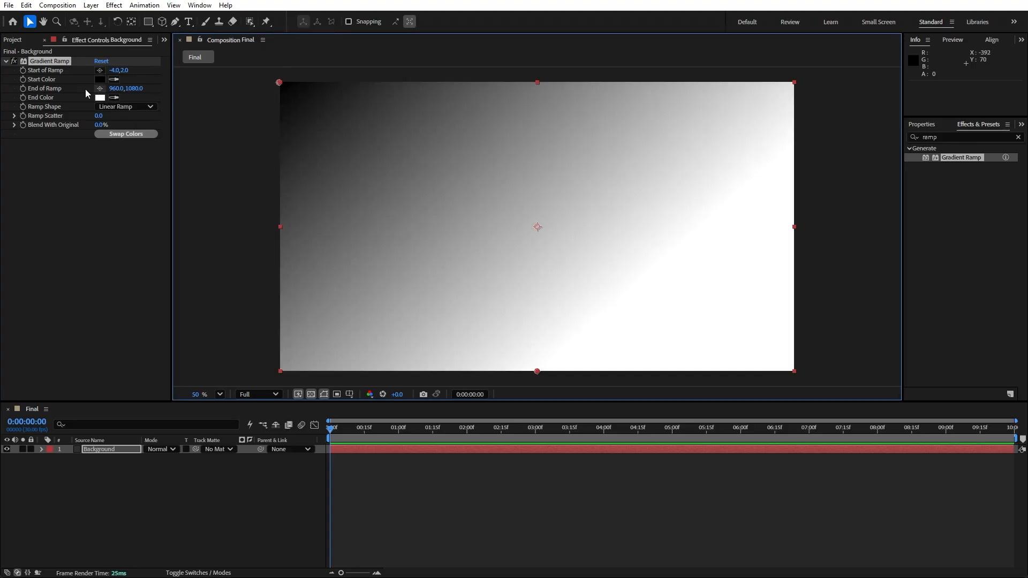
pyautogui.click(99, 88)
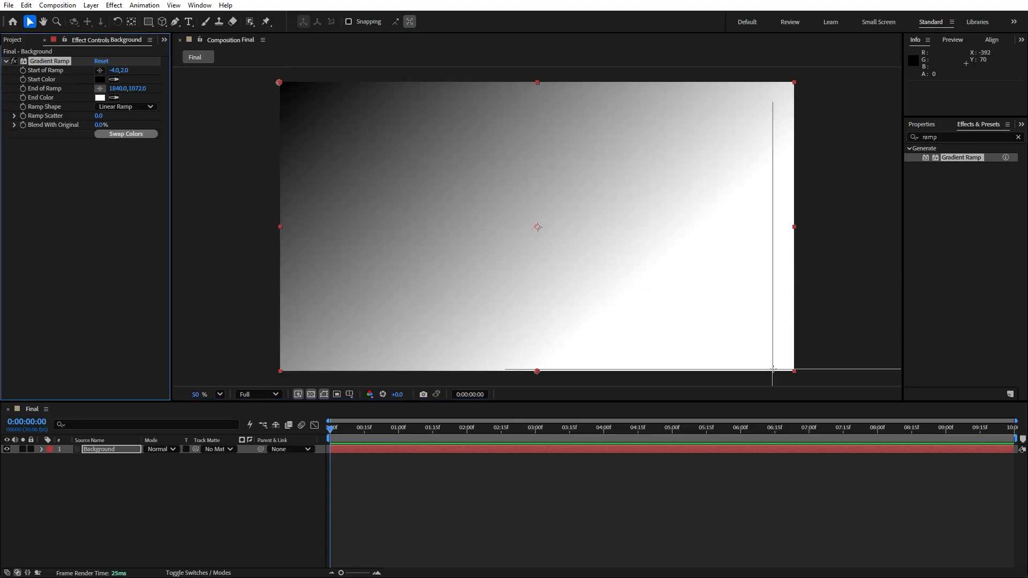
pyautogui.click(795, 371)
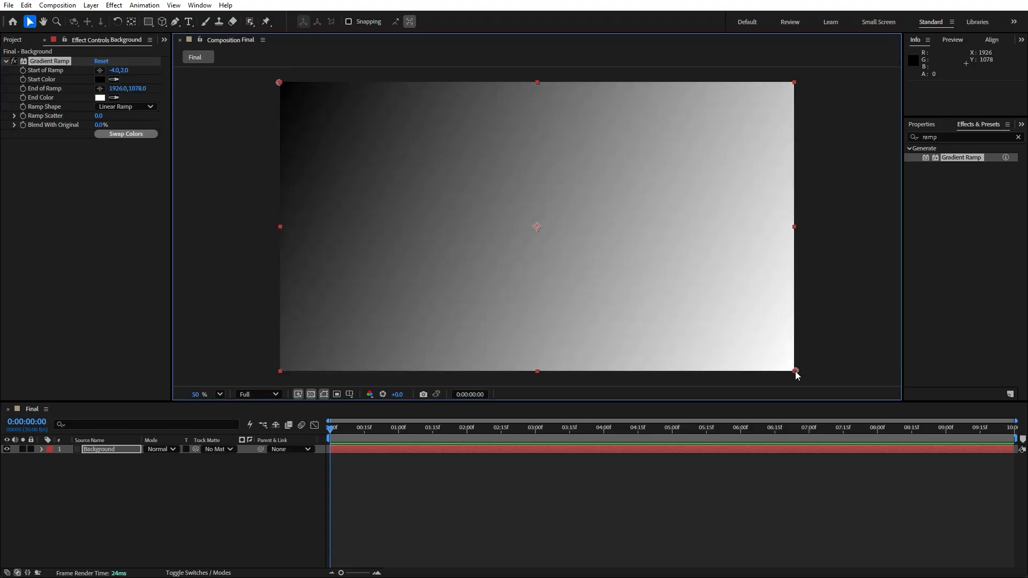
# Set the gradient's end color to black (000000) and its start color to very dark blue (000314).
pyautogui.click(100, 97)
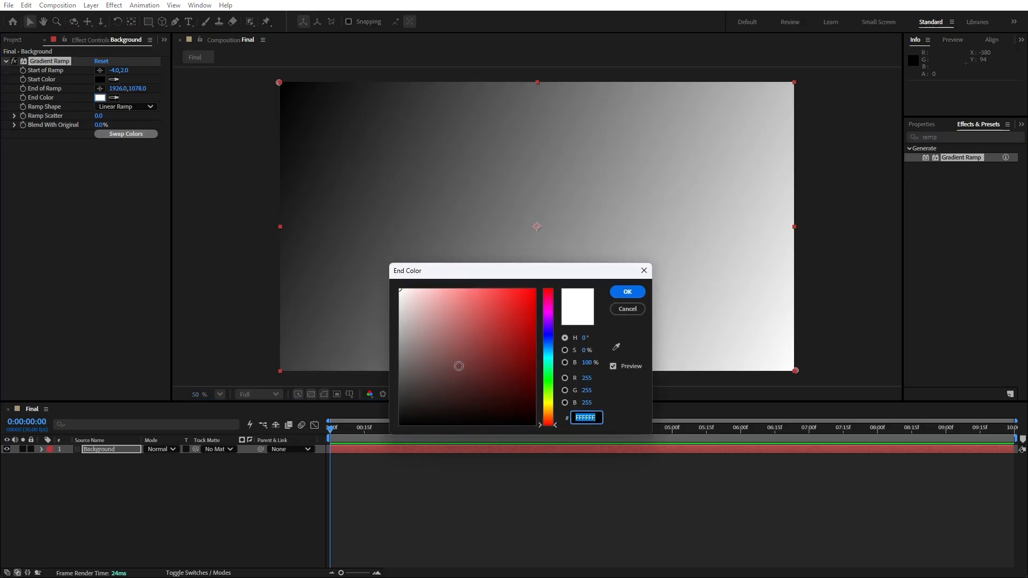
pyautogui.write('000000')
pyautogui.press('Tab')
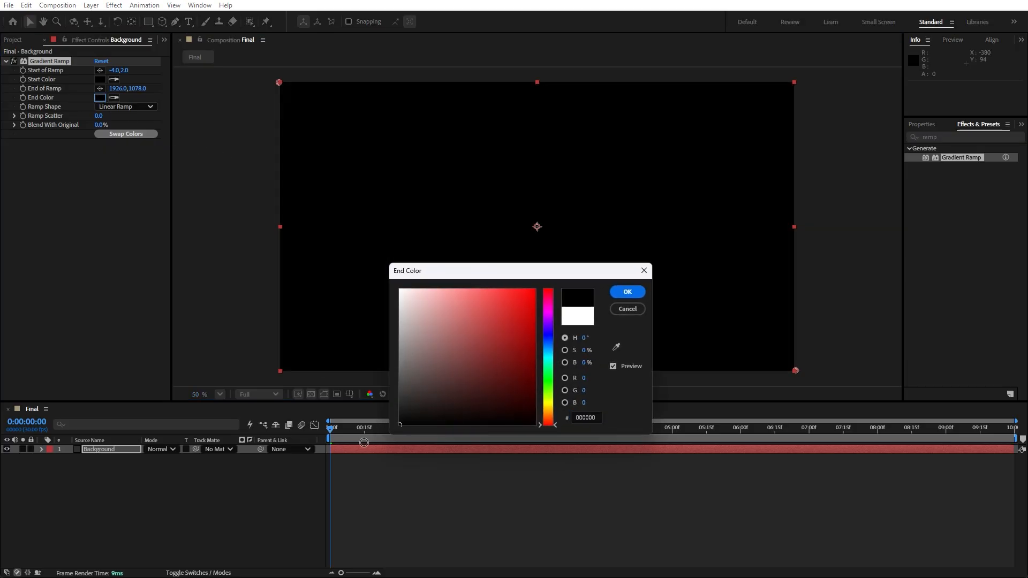
pyautogui.click(626, 292)
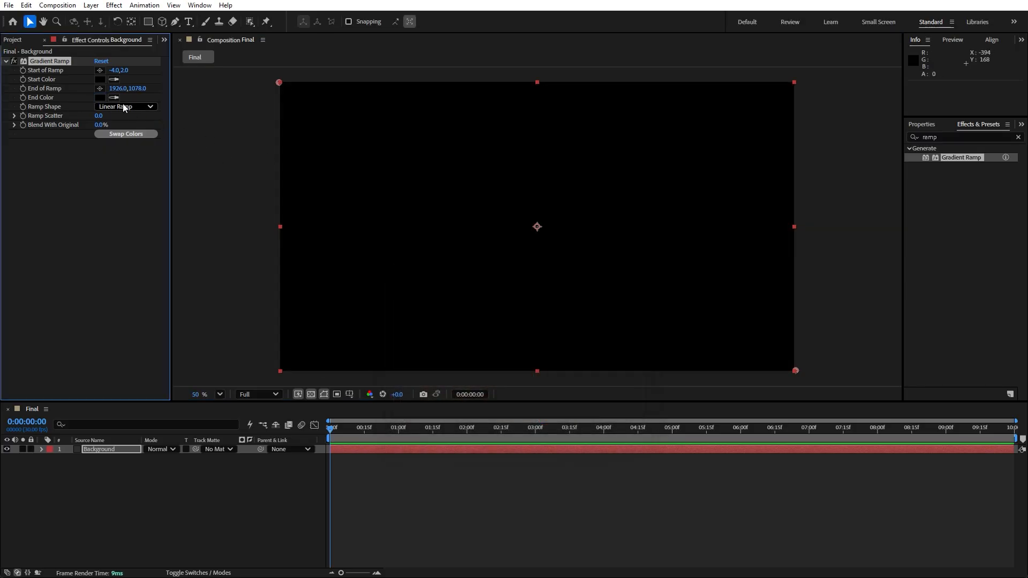
pyautogui.click(101, 80)
pyautogui.click(543, 337)
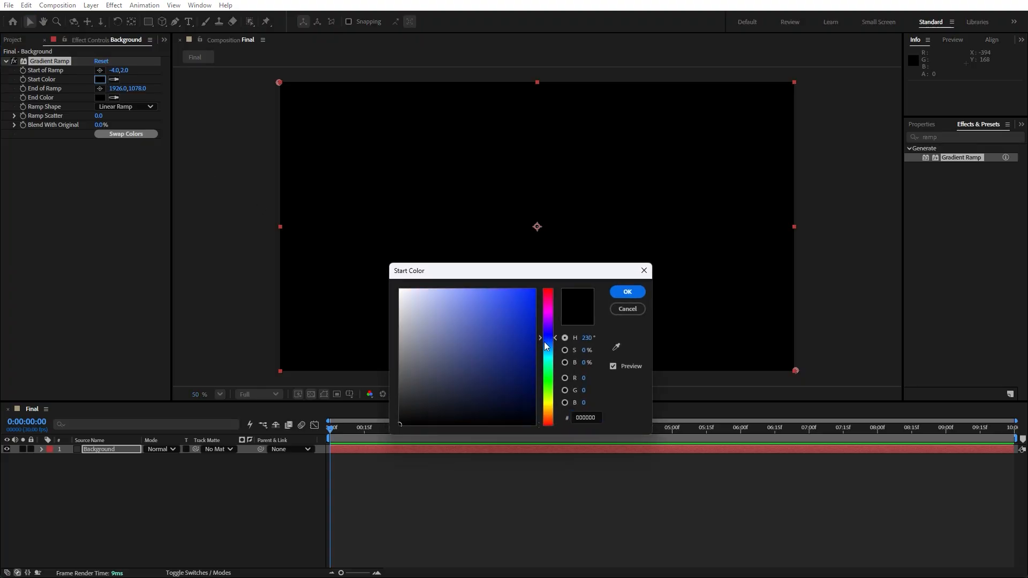
pyautogui.moveTo(528, 372); pyautogui.dragTo(545, 414)
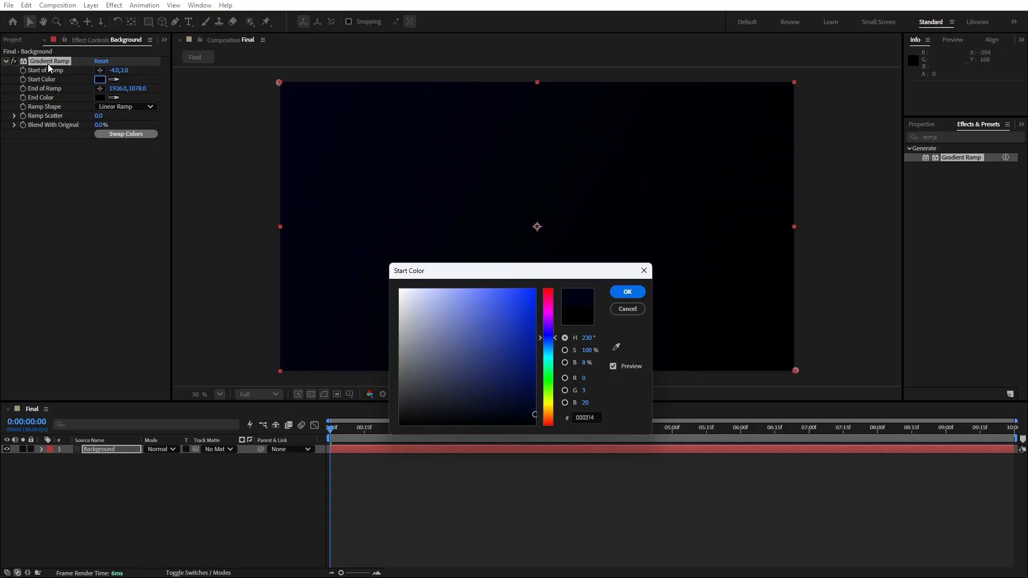
pyautogui.click(628, 292)
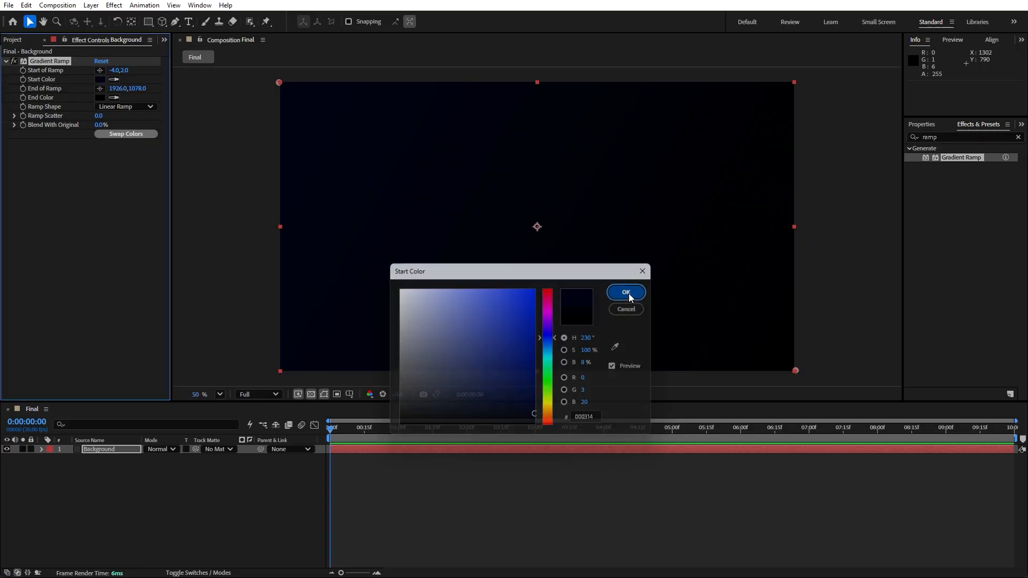
# Add a 1920 × 1080 solid named Particles above the Background layer.
pyautogui.click(45, 40)
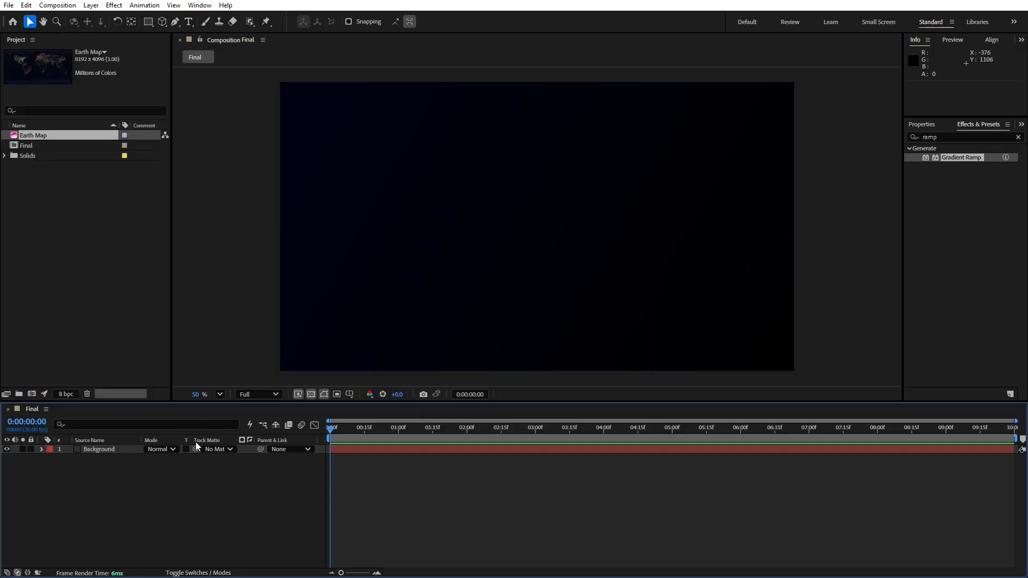
pyautogui.rightClick(173, 498)
pyautogui.moveTo(186, 379)
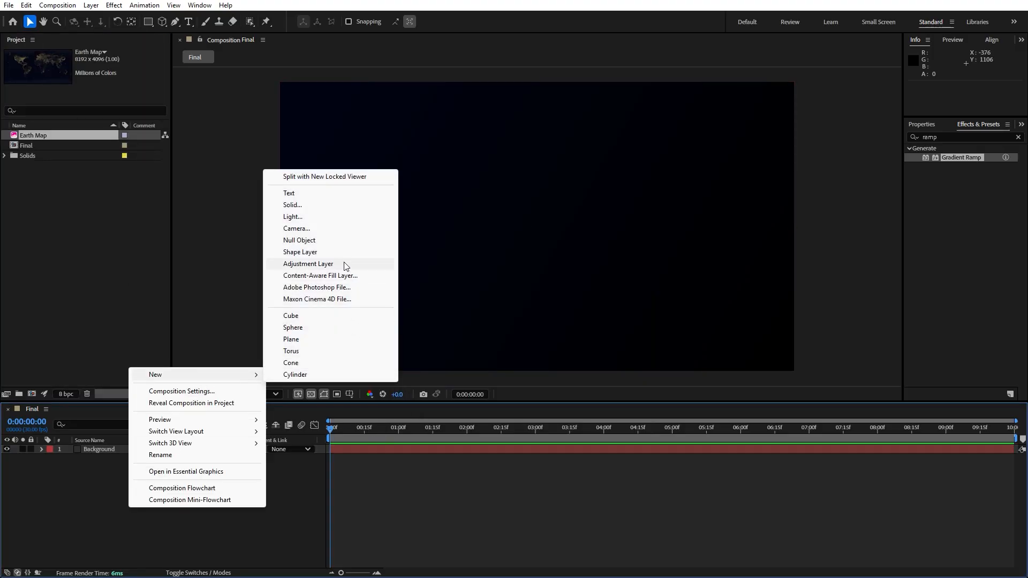
pyautogui.click(303, 206)
pyautogui.write('Pe')
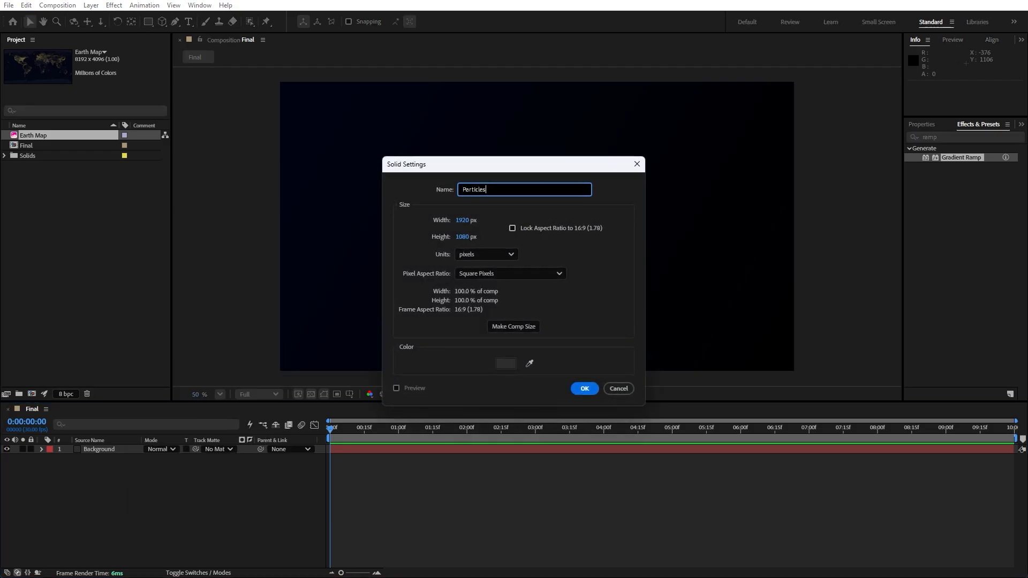
pyautogui.write('rticles')
pyautogui.click(585, 388)
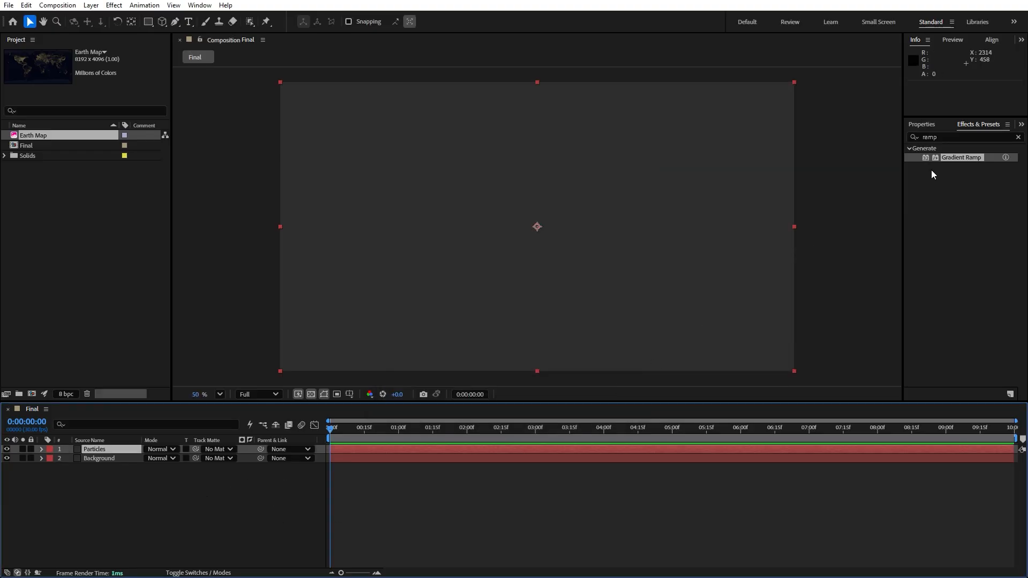
# Find the CC Star Burst effect and apply it to the Particles layer.
pyautogui.click(953, 137)
pyautogui.write('s')
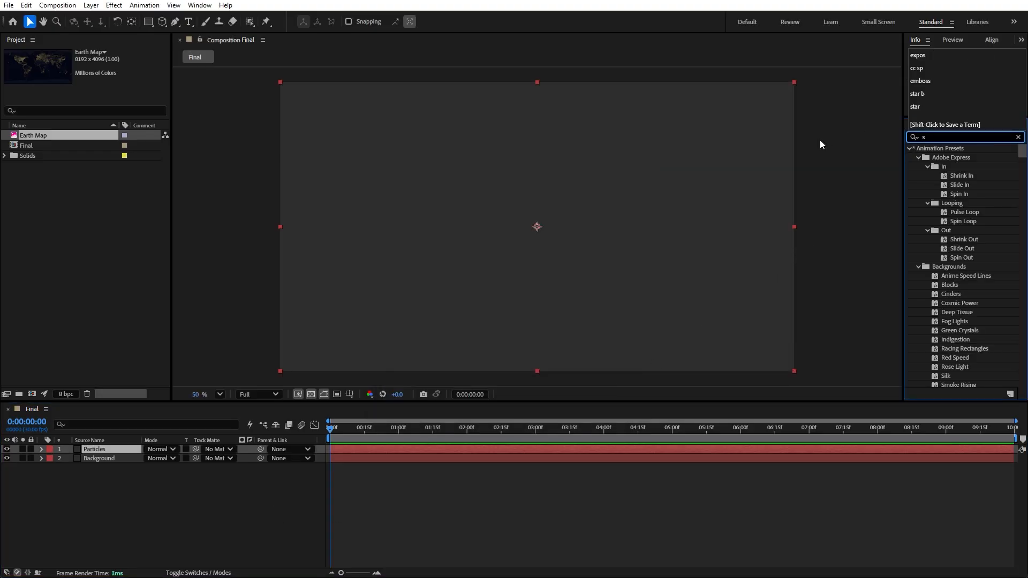
pyautogui.write('tar b')
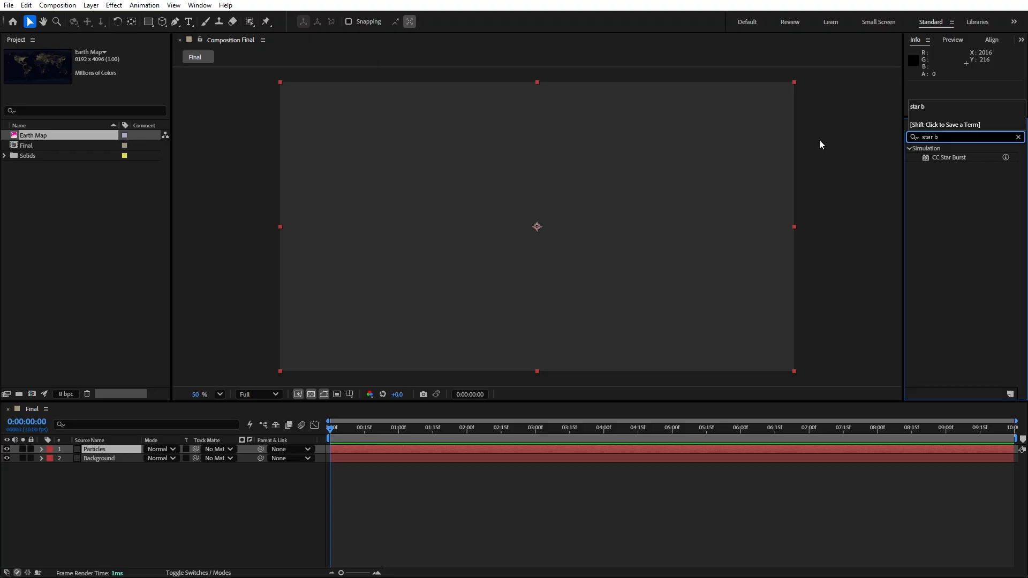
pyautogui.moveTo(947, 156); pyautogui.dragTo(117, 449)
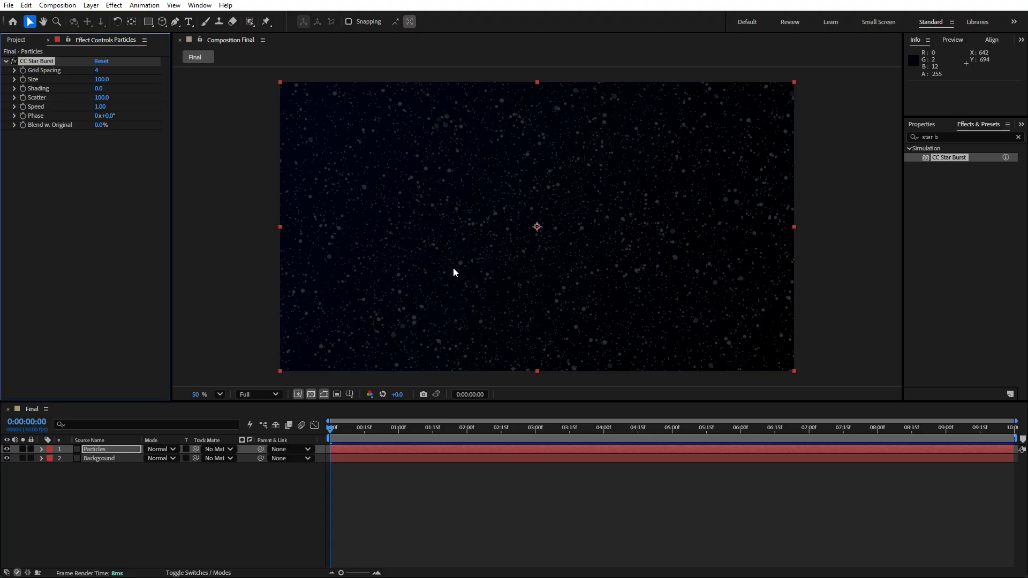
# Add a Fill effect above CC Star Burst on the Particles layer and set its color to white (FFFFFF).
pyautogui.click(1018, 137)
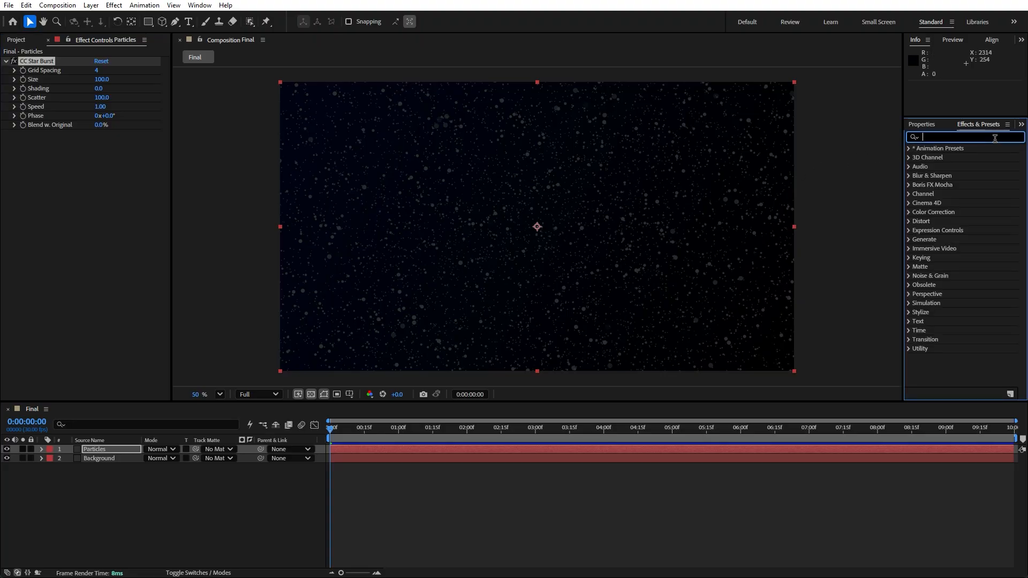
pyautogui.write('fill')
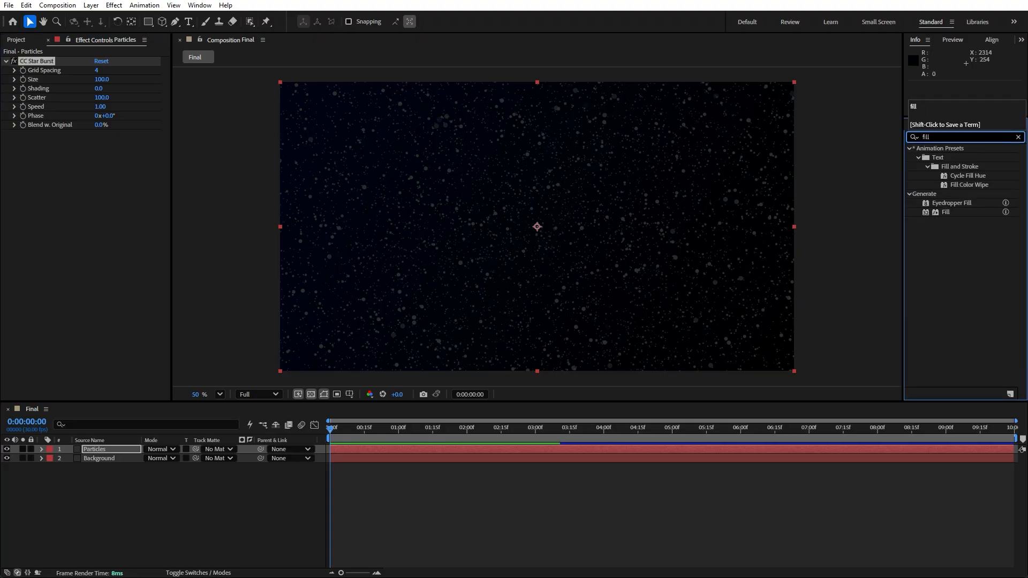
pyautogui.moveTo(946, 212); pyautogui.dragTo(87, 62)
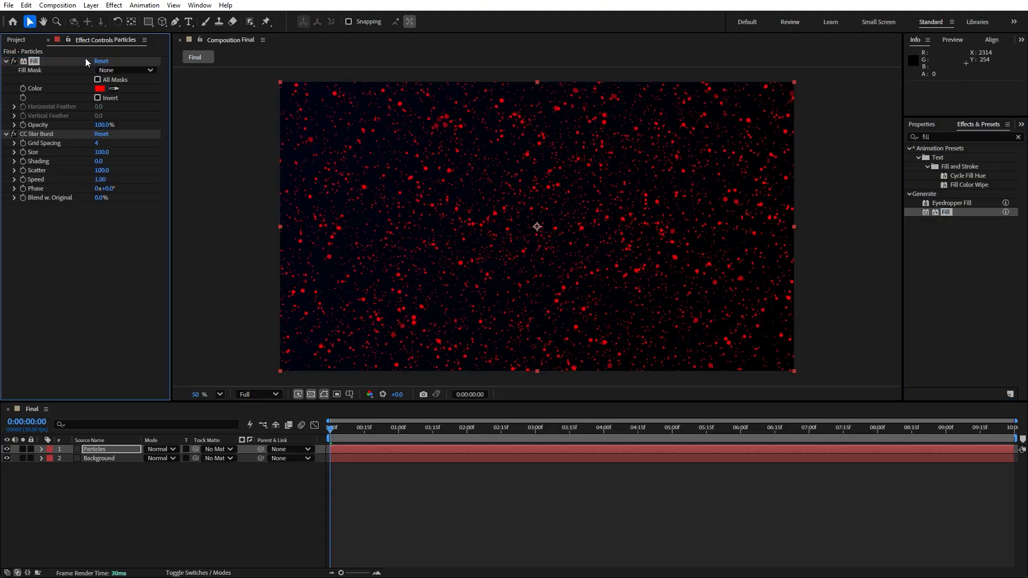
pyautogui.click(99, 89)
pyautogui.moveTo(407, 300); pyautogui.dragTo(335, 265)
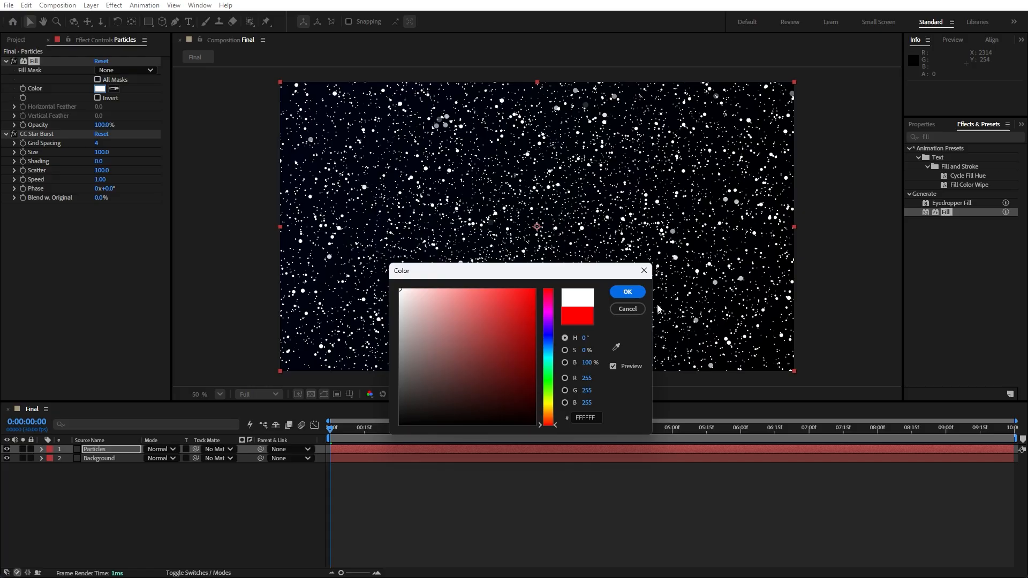
pyautogui.click(627, 292)
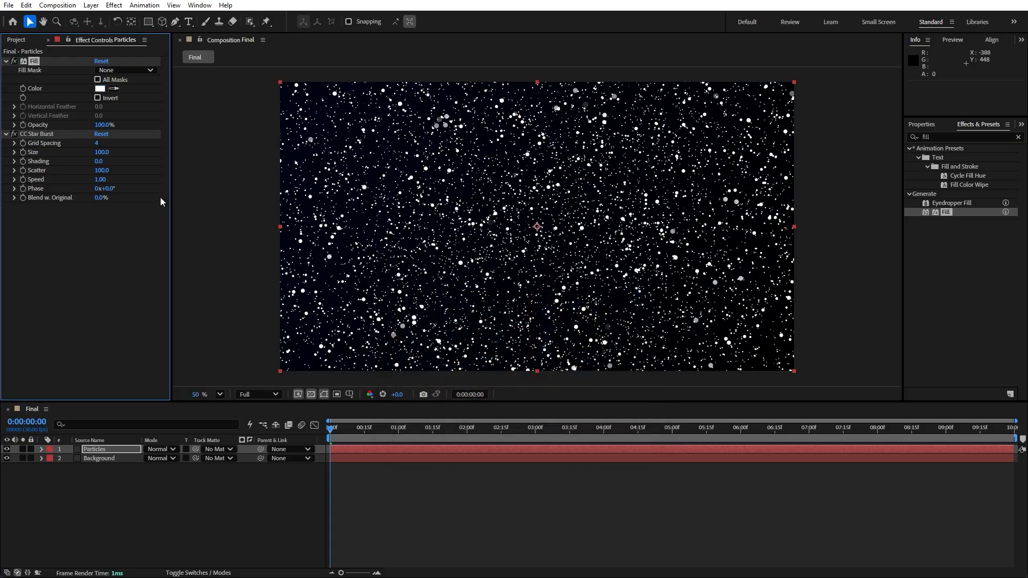
# Set the CC Star Burst size to 55, shading to 100 and scatter to 350, undoing a trial change to the scatter.
pyautogui.click(102, 152)
pyautogui.write('55')
pyautogui.press('Return')
pyautogui.click(99, 161)
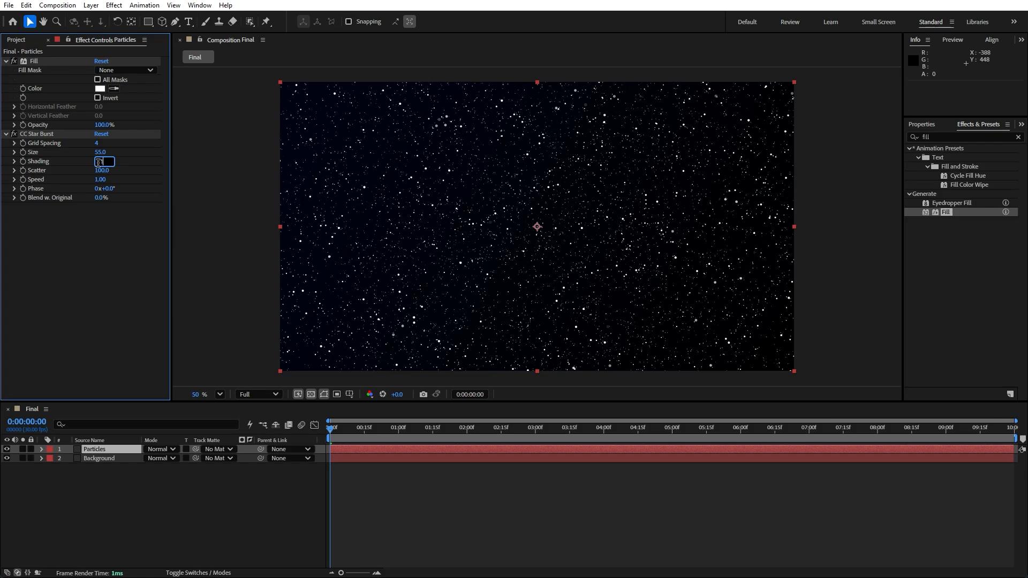
pyautogui.press('Return')
pyautogui.click(102, 171)
pyautogui.write('350')
pyautogui.press('Return')
pyautogui.moveTo(103, 172); pyautogui.dragTo(199, 182)
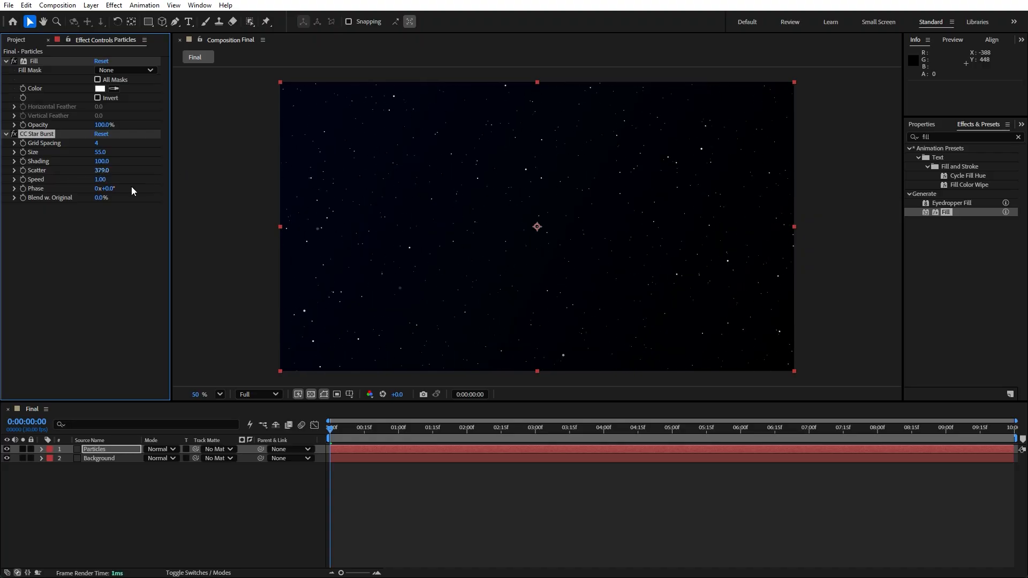
pyautogui.hotkey('ctrl', 'z')
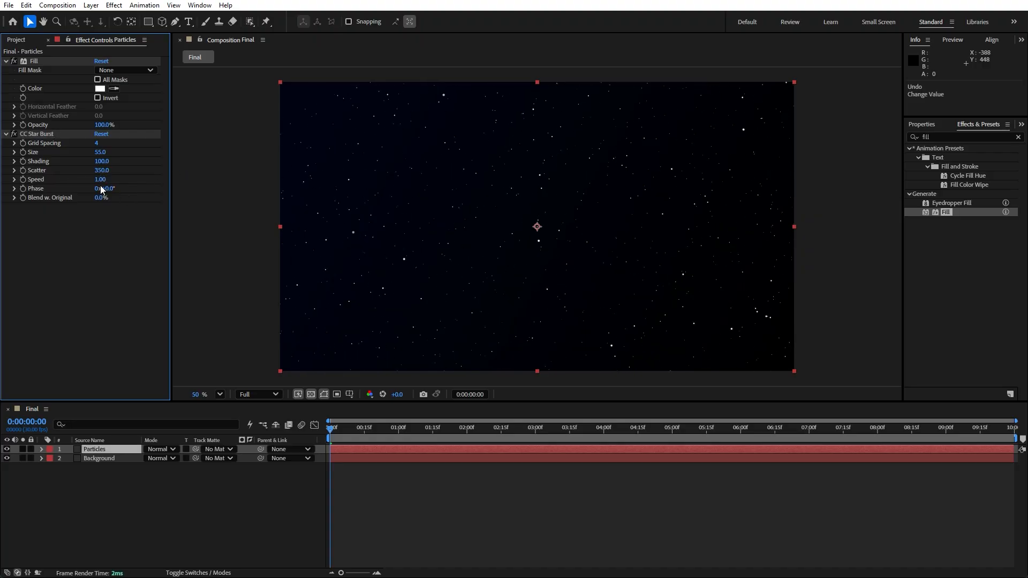
# Reduce the CC Star Burst speed to 0.05 and preview the star animation, ending at 0:00:03:17.
pyautogui.moveTo(101, 180); pyautogui.dragTo(66, 187)
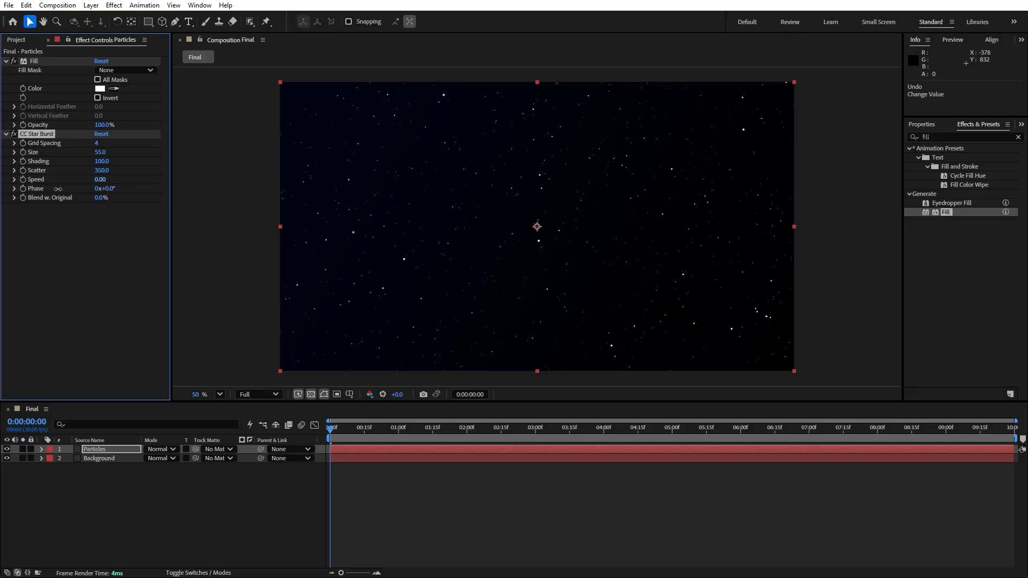
pyautogui.click(181, 517)
pyautogui.press('space')
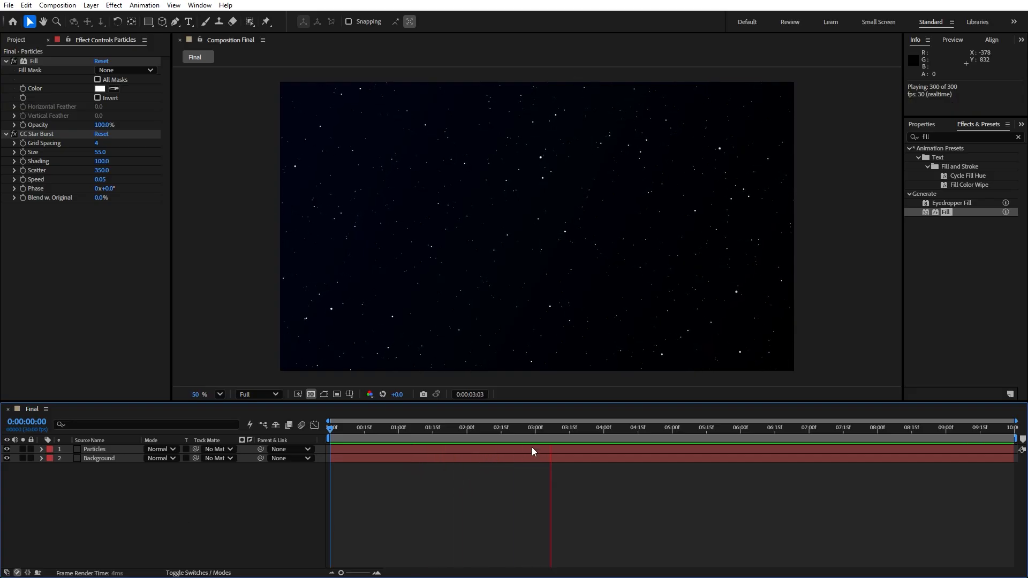
pyautogui.click(573, 429)
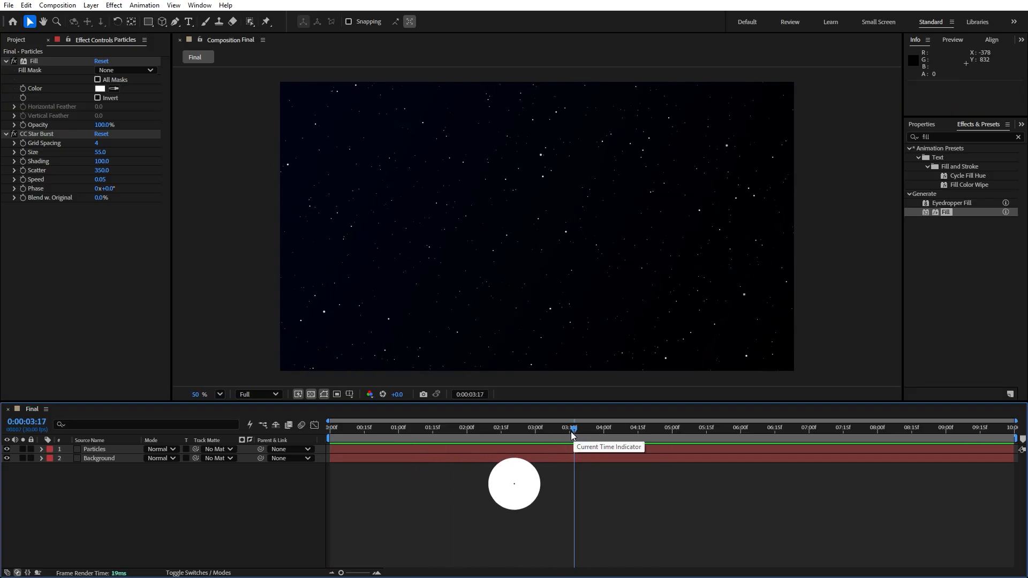
# Add the Earth Map image to the Final composition as a layer above Particles.
pyautogui.click(48, 40)
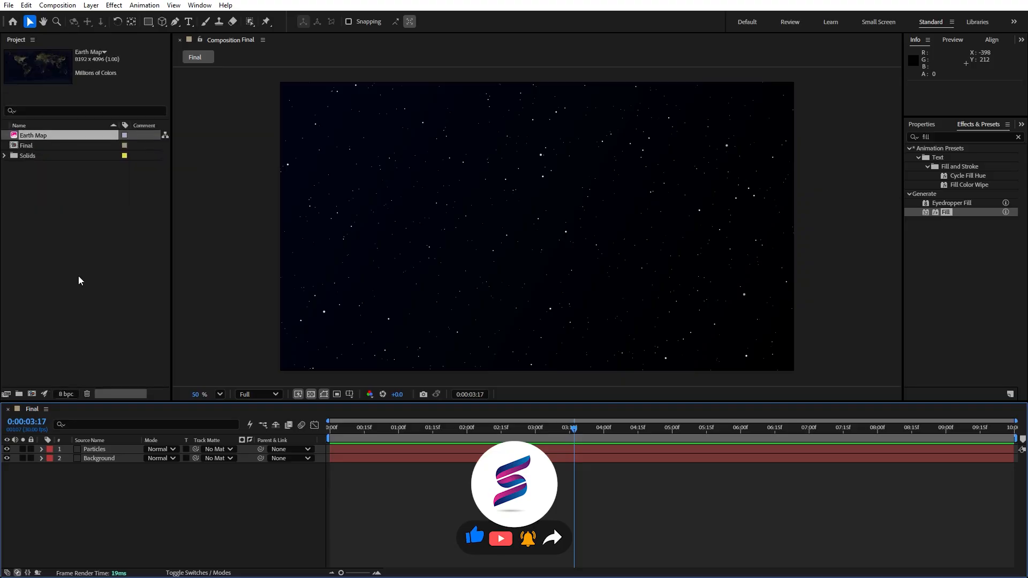
pyautogui.click(41, 136)
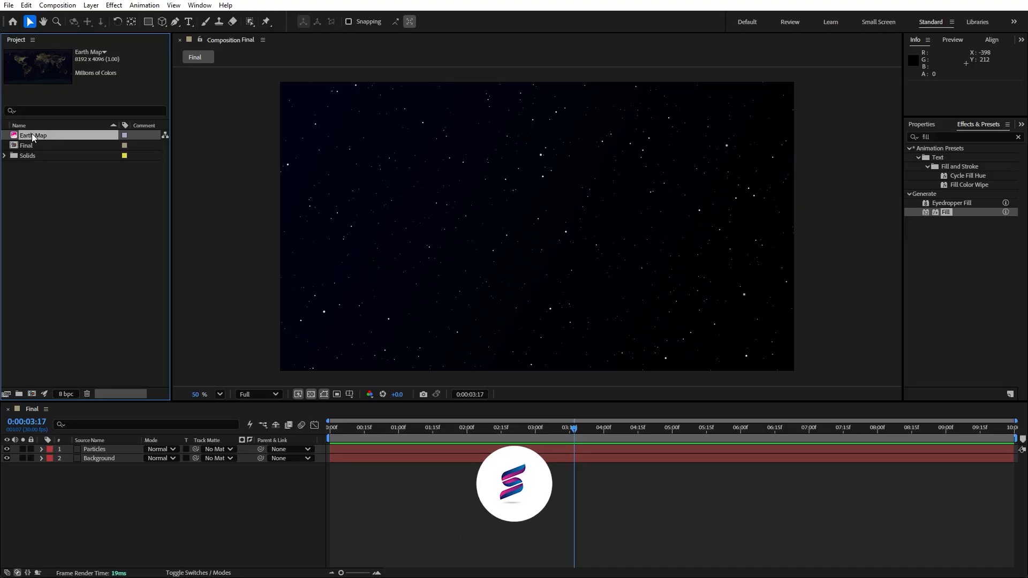
pyautogui.moveTo(33, 135); pyautogui.dragTo(121, 445)
pyautogui.scroll(-3, 474, 294)
pyautogui.scroll(-4, 476, 299)
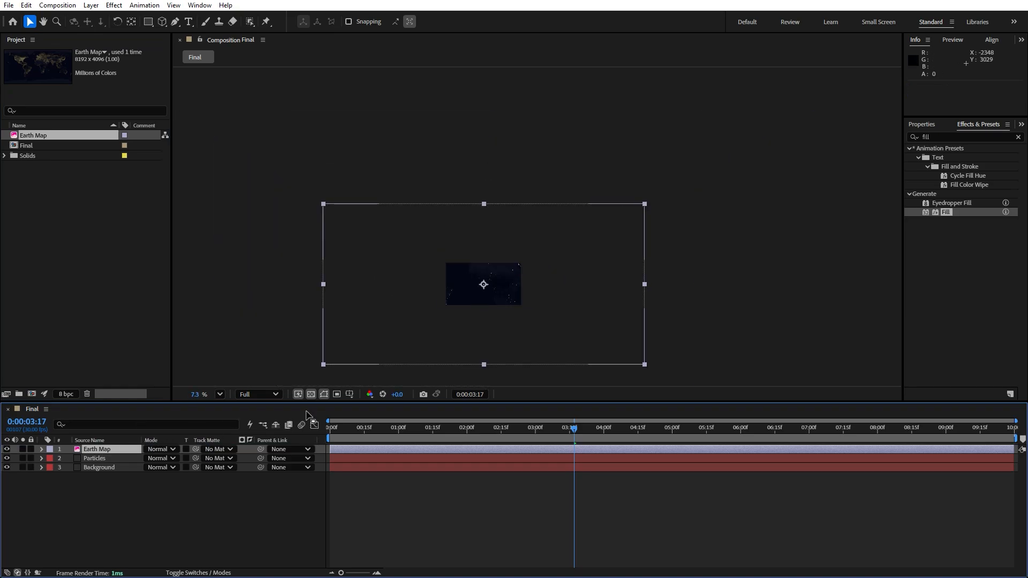
pyautogui.click(220, 394)
pyautogui.click(244, 193)
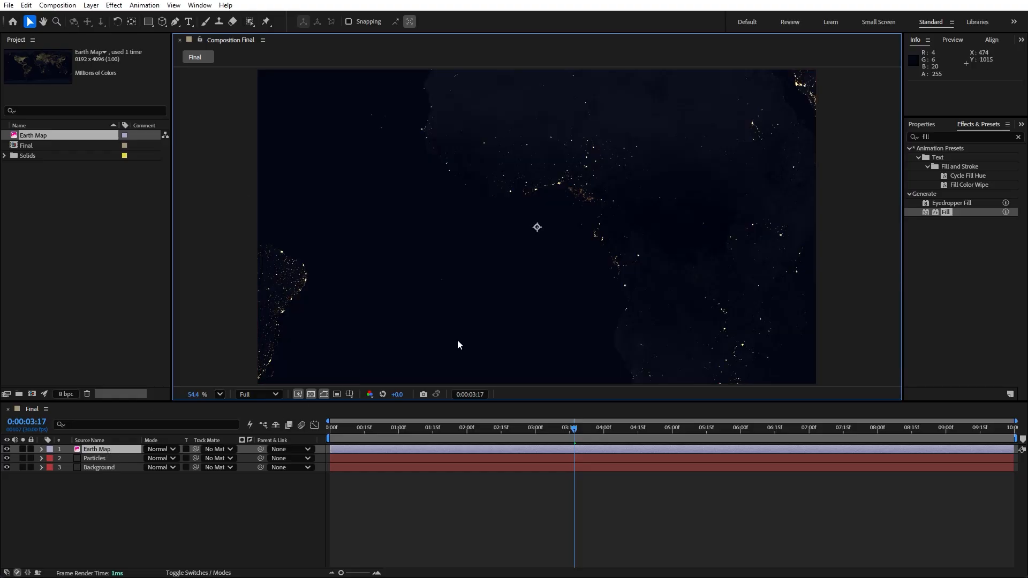
# Find the CC Sphere effect, apply it to the Earth Map layer and set its radius to 400.
pyautogui.click(1018, 138)
pyautogui.click(1016, 140)
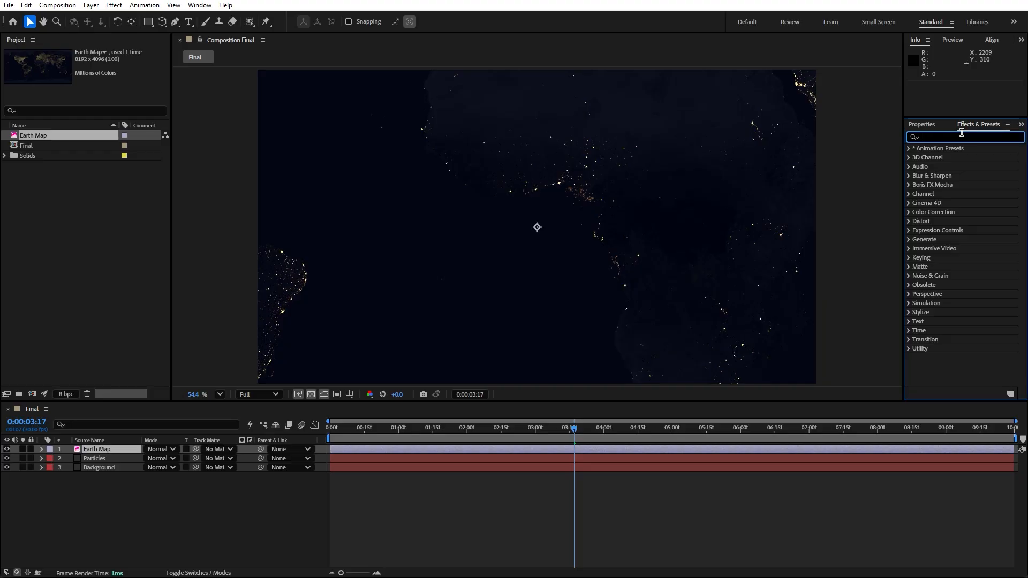
pyautogui.write('cc sp')
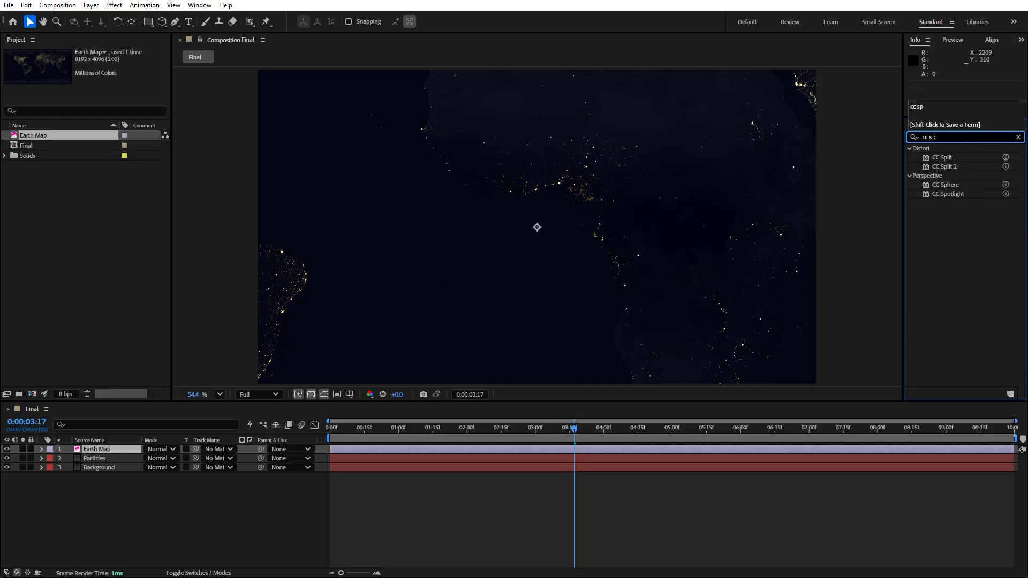
pyautogui.moveTo(943, 184); pyautogui.dragTo(114, 448)
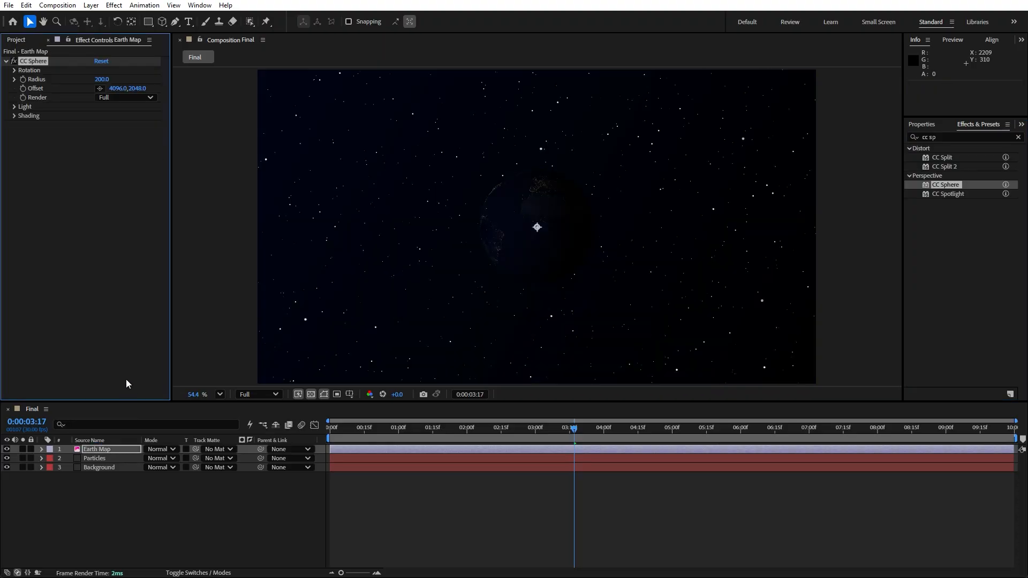
pyautogui.click(100, 78)
pyautogui.write('400')
pyautogui.click(117, 293)
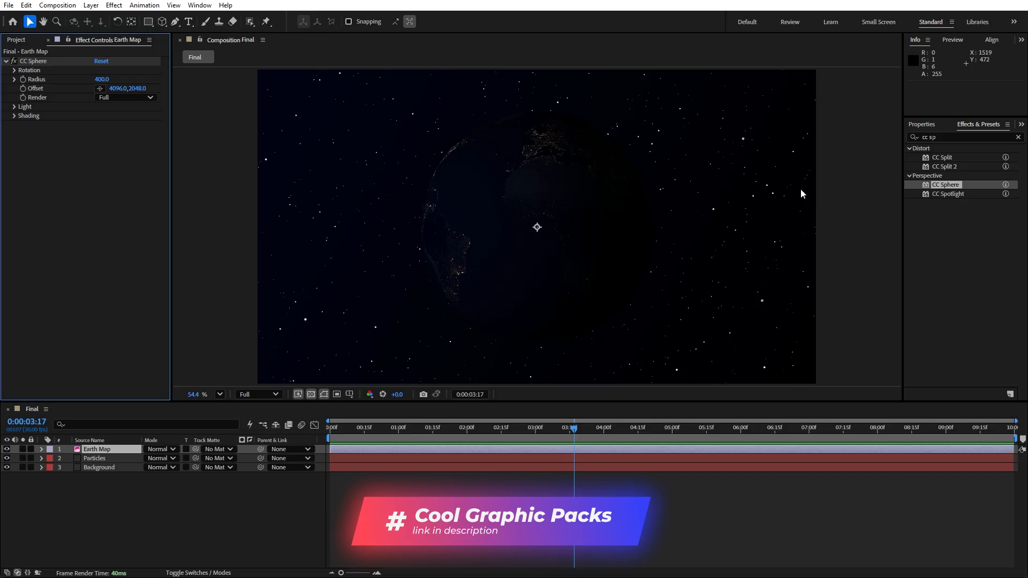
# Add an Exposure effect below CC Sphere on the Earth Map layer and set the master exposure to 5.
pyautogui.click(1019, 137)
pyautogui.write('expos')
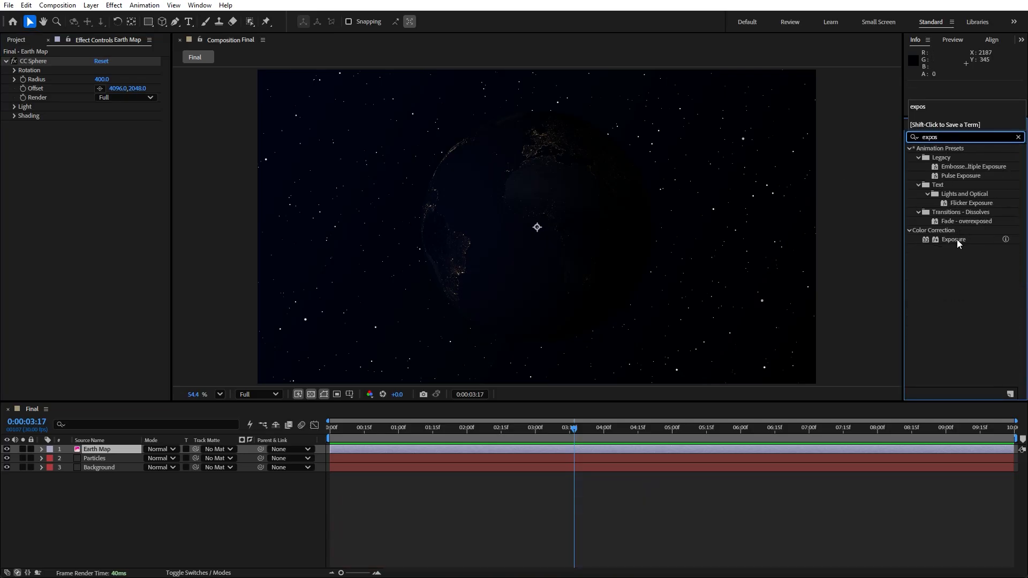
pyautogui.moveTo(956, 239); pyautogui.dragTo(123, 164)
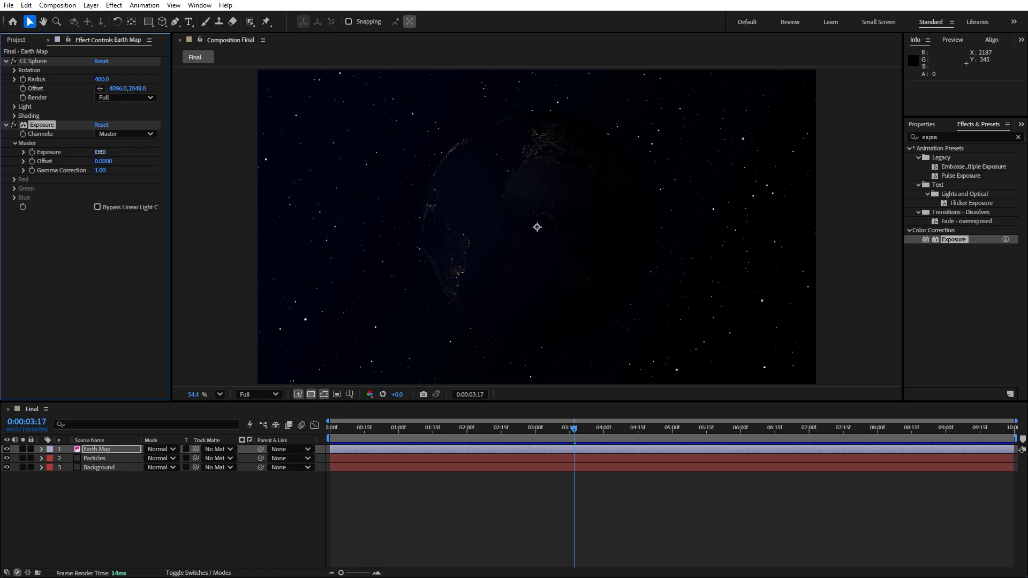
pyautogui.write('5')
pyautogui.click(172, 484)
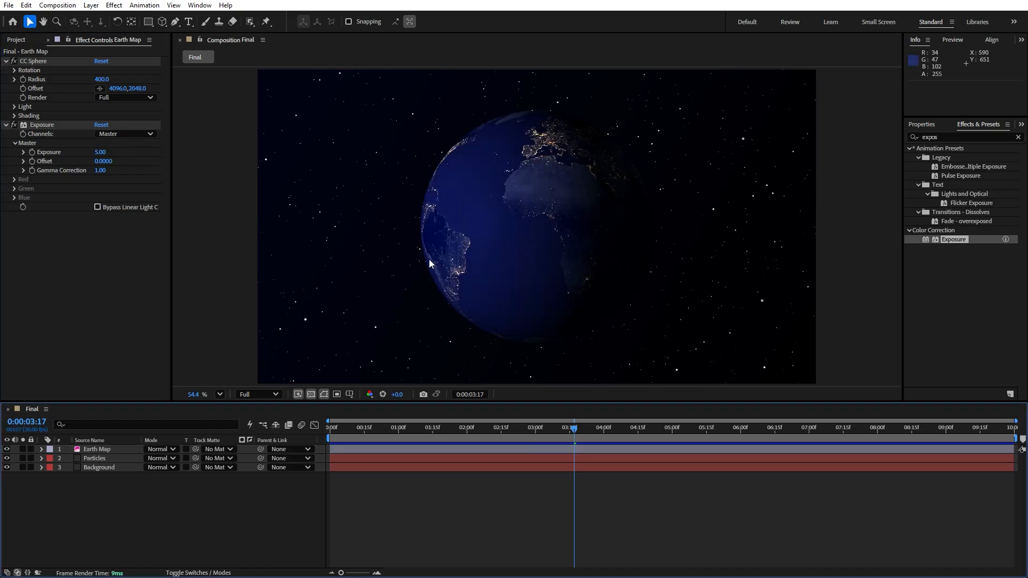
# Add a Glow effect below Exposure on the Earth Map layer and set its threshold to 100%.
pyautogui.click(1019, 138)
pyautogui.click(996, 138)
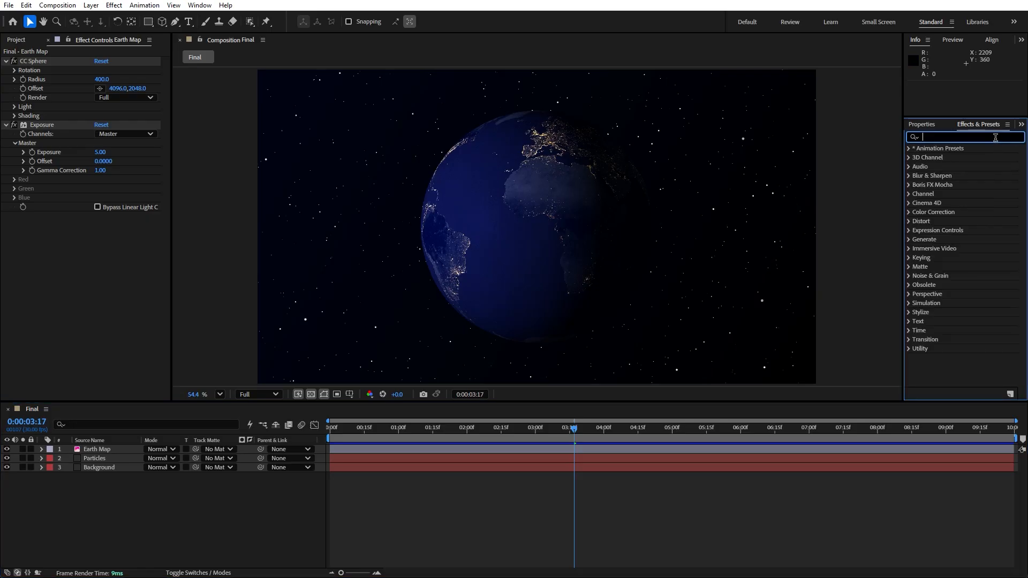
pyautogui.write('glow')
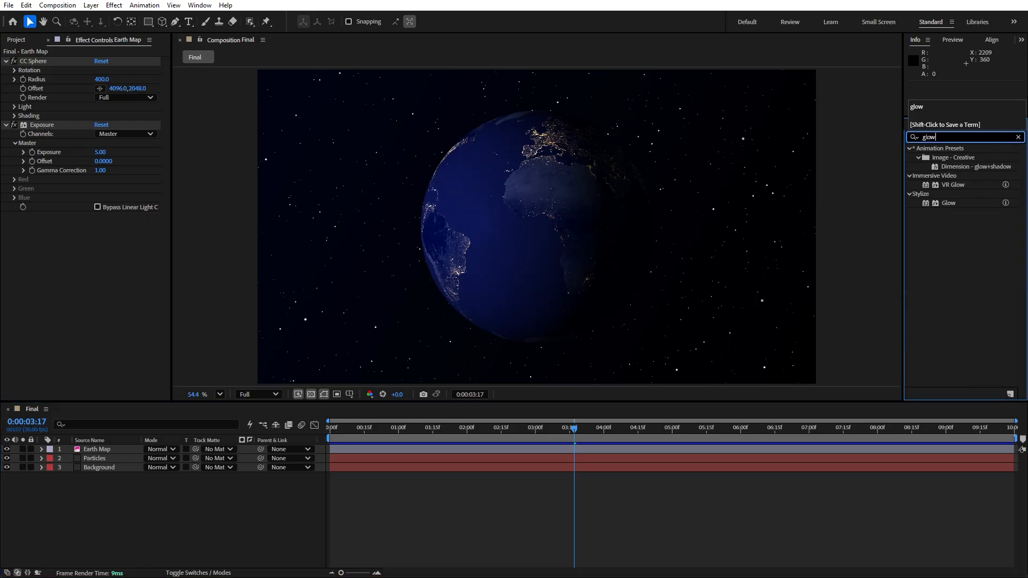
pyautogui.moveTo(948, 203); pyautogui.dragTo(108, 275)
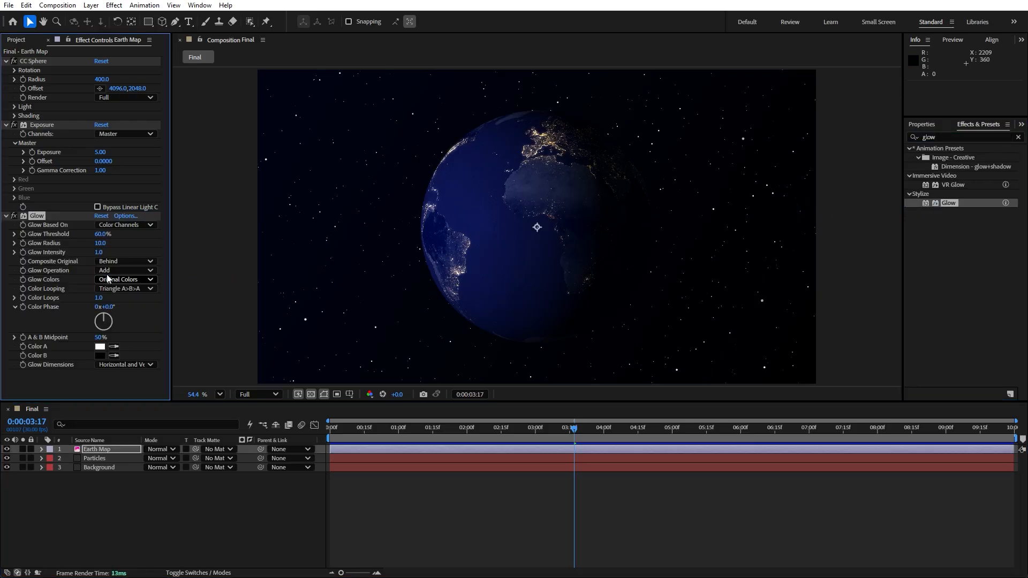
pyautogui.click(101, 237)
pyautogui.write('100')
pyautogui.click(126, 385)
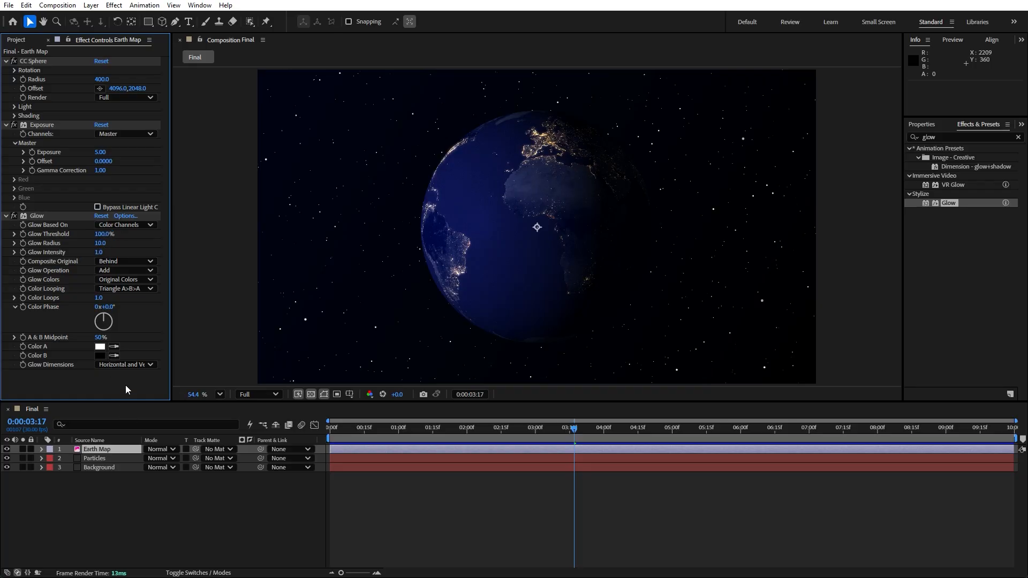
# Duplicate the Glow effect on the Earth Map layer and set the copy's glow radius to 120.
pyautogui.click(6, 216)
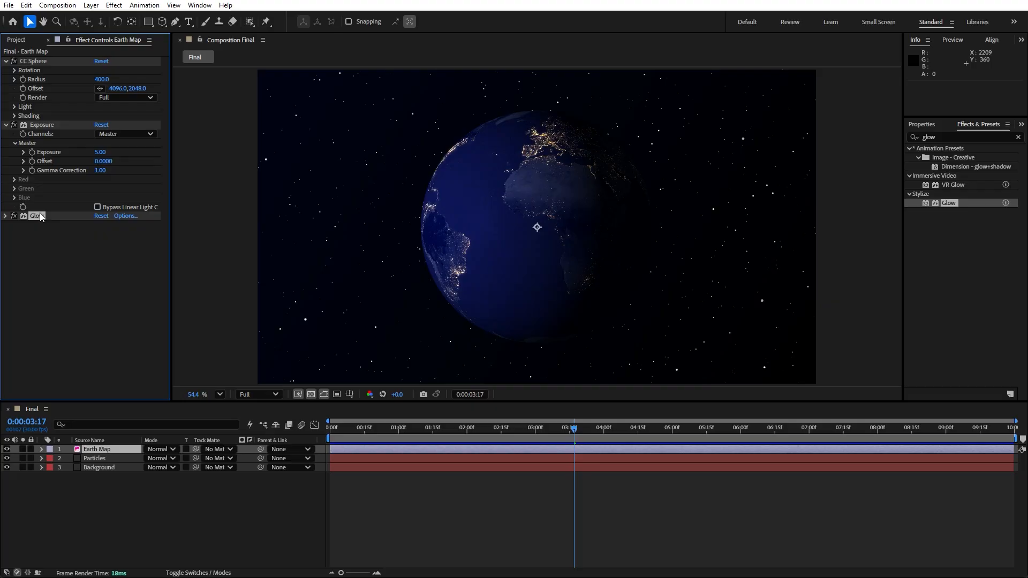
pyautogui.hotkey('ctrl', 'd')
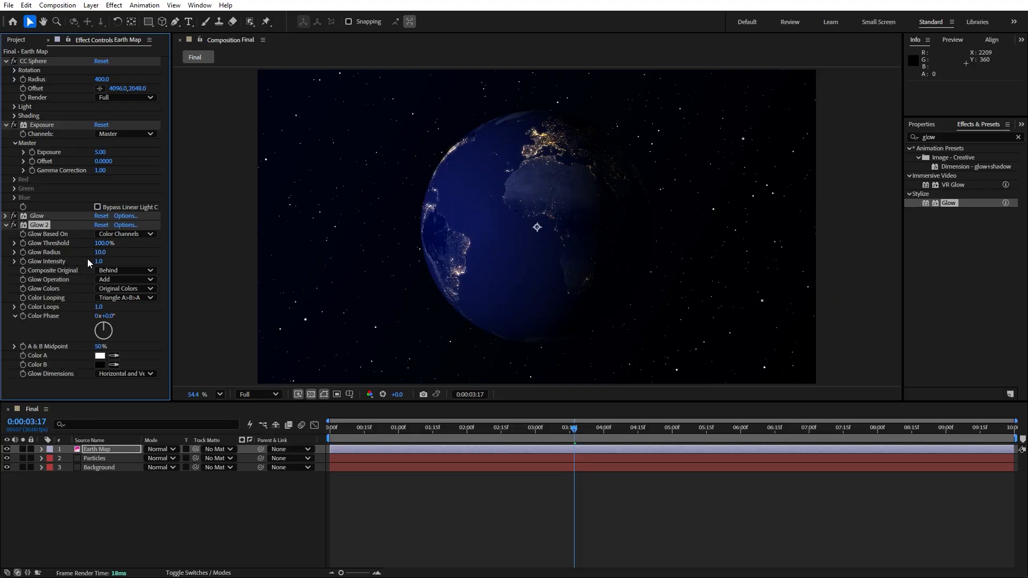
pyautogui.click(100, 253)
pyautogui.write('120')
pyautogui.press('Return')
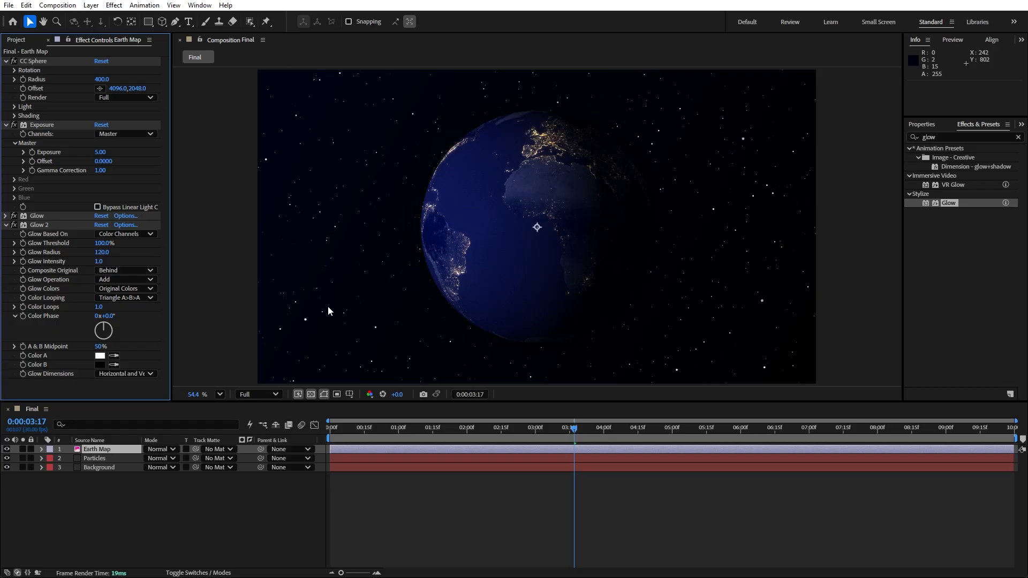
# Add an Outer Glow layer style to the Earth Map layer and set its opacity to 7%.
pyautogui.rightClick(99, 449)
pyautogui.moveTo(231, 258)
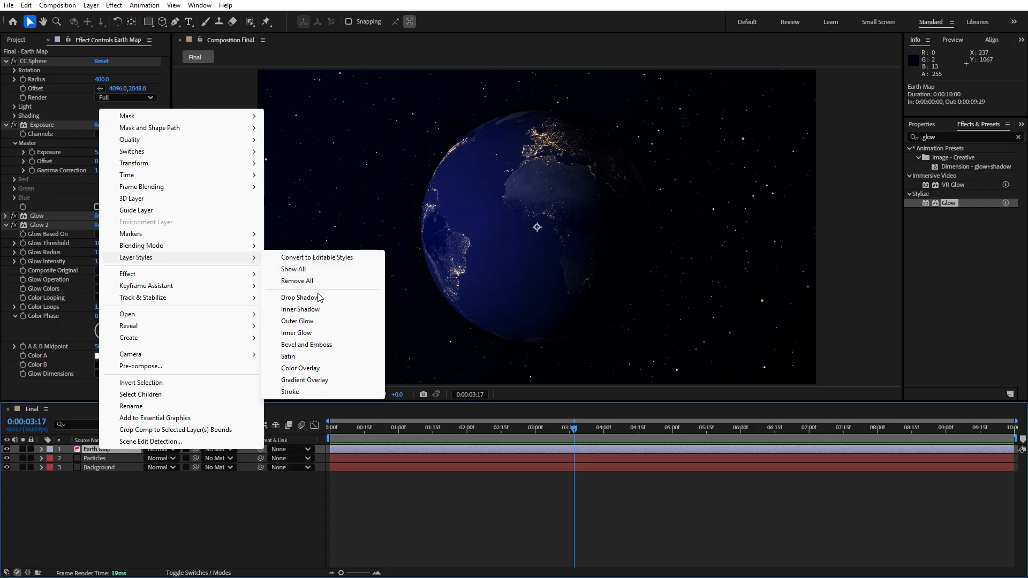
pyautogui.click(315, 323)
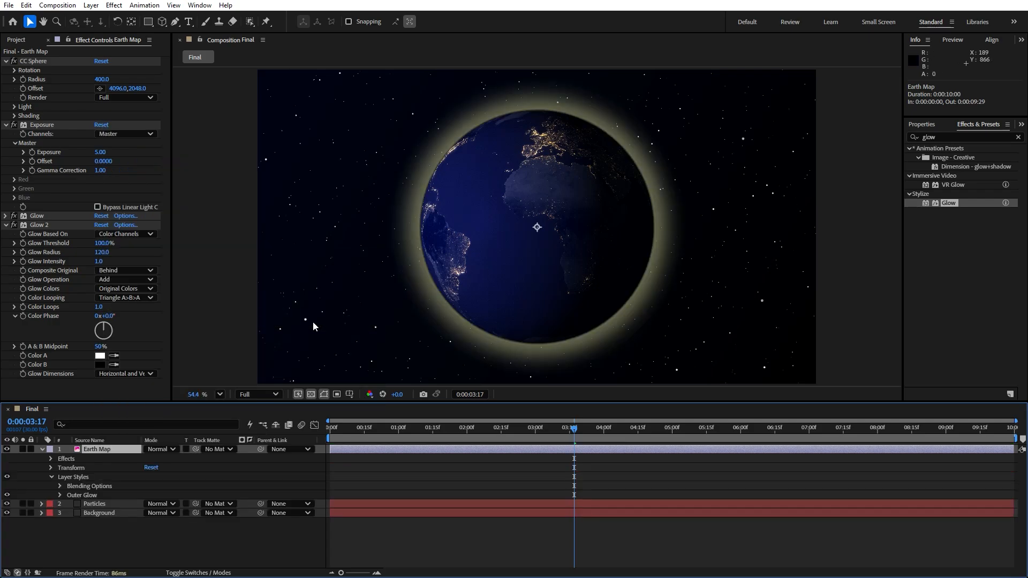
pyautogui.click(60, 493)
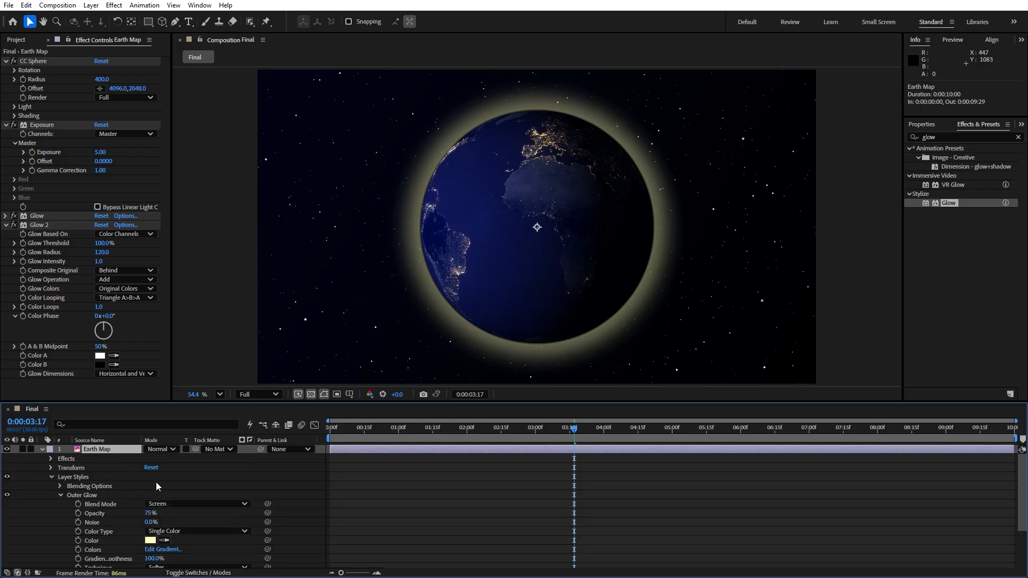
pyautogui.scroll(-1, 160, 482)
pyautogui.scroll(-1, 189, 481)
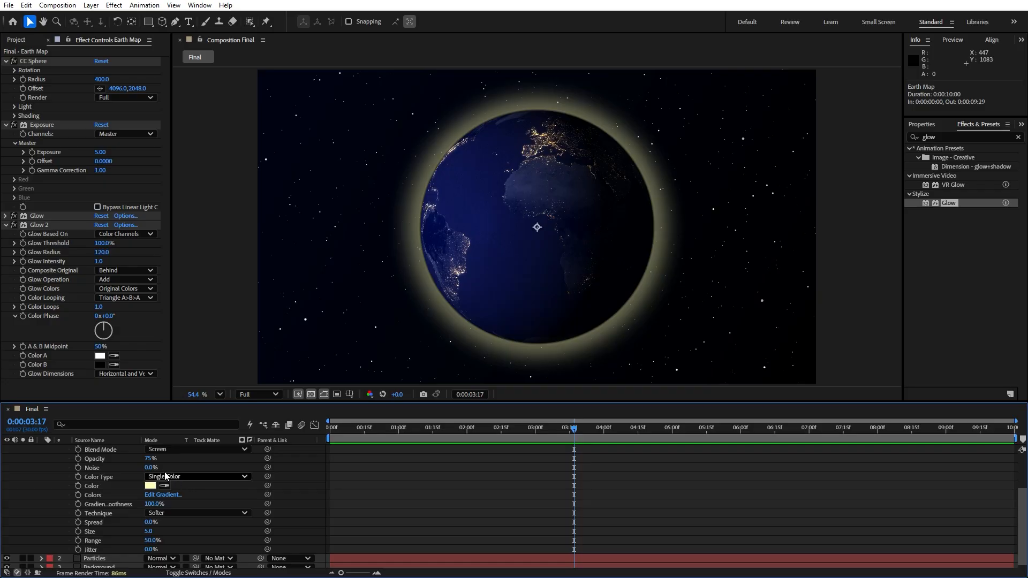
pyautogui.click(149, 459)
pyautogui.press('Return')
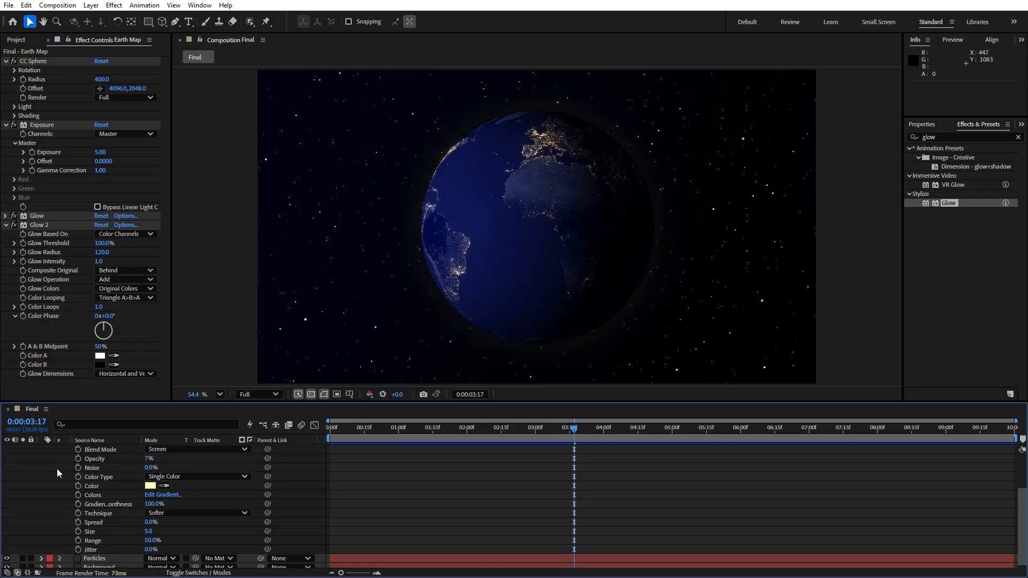
pyautogui.scroll(3, 147, 456)
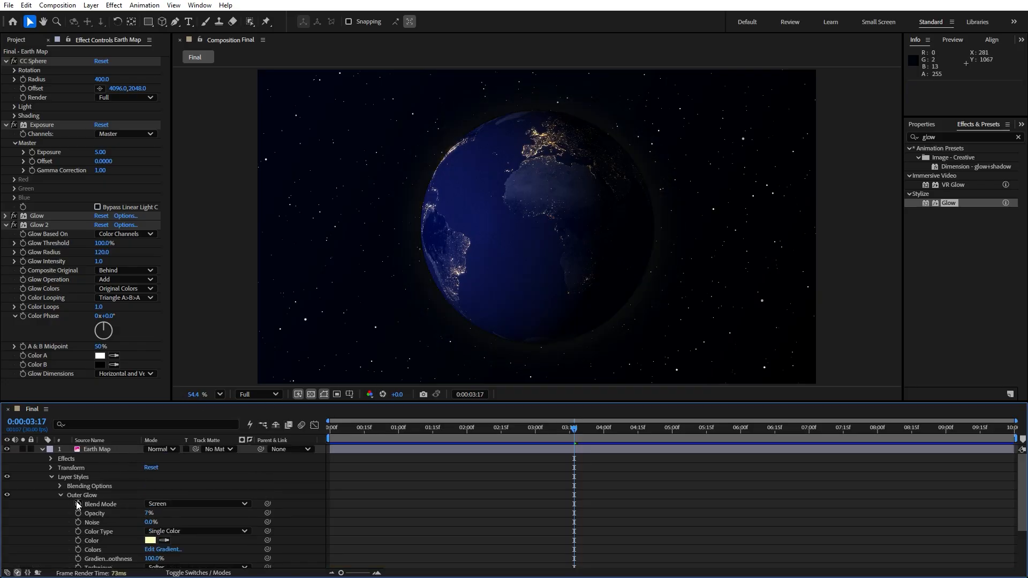
pyautogui.click(41, 450)
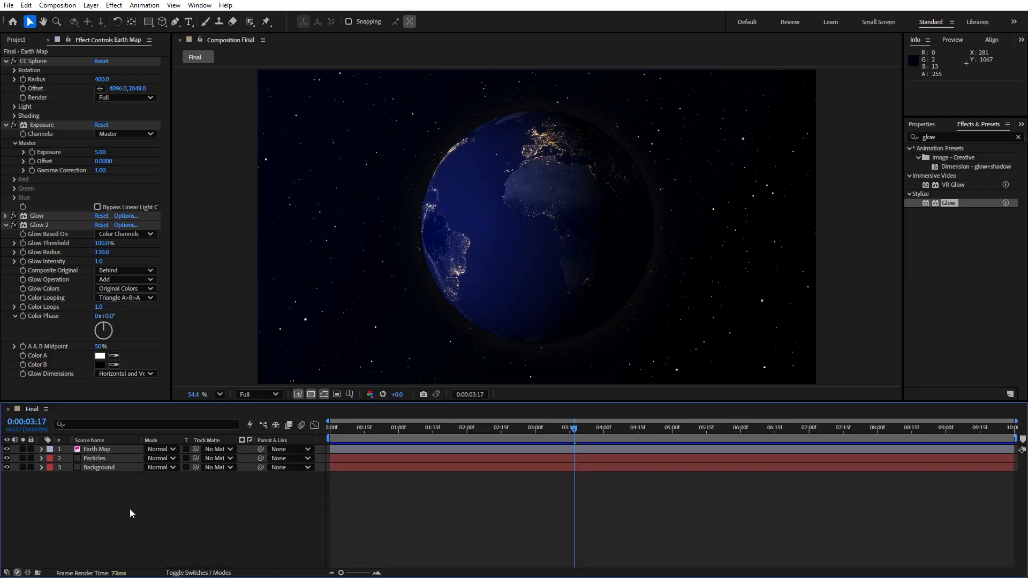
# Duplicate the Earth Map layer and set the upper copy's blending mode to Add.
pyautogui.click(105, 452)
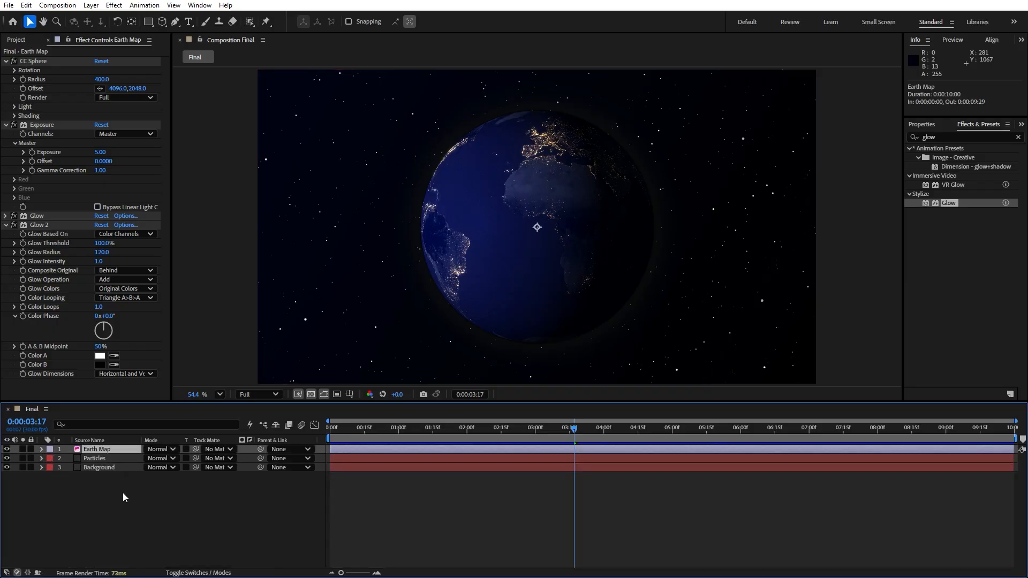
pyautogui.click(27, 6)
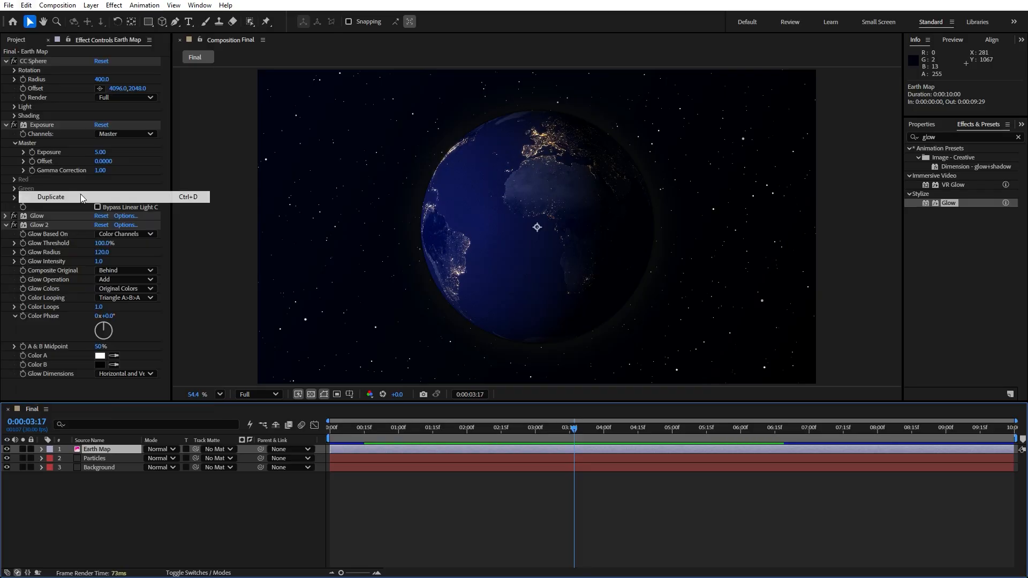
pyautogui.click(81, 196)
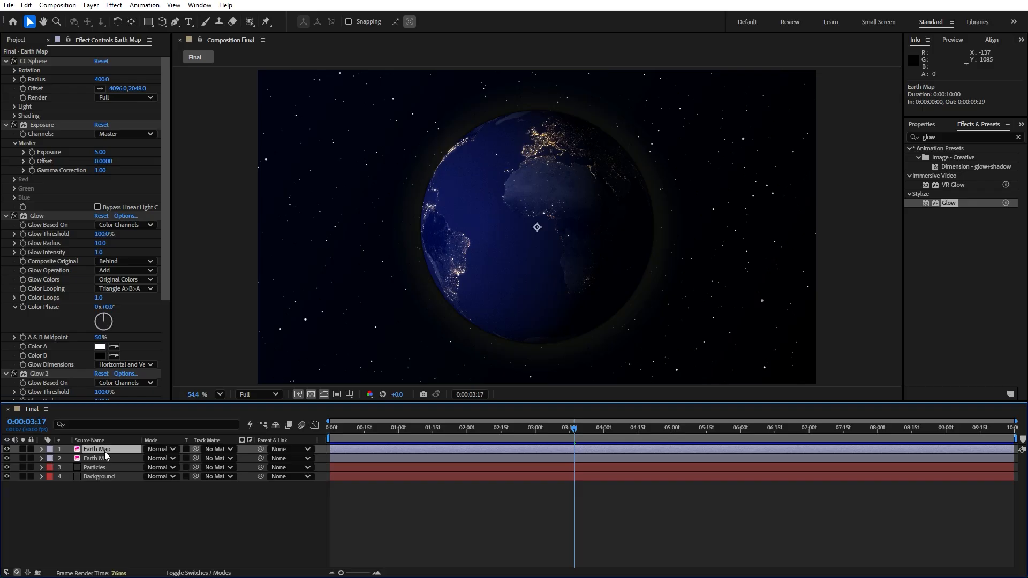
pyautogui.click(163, 450)
pyautogui.click(197, 217)
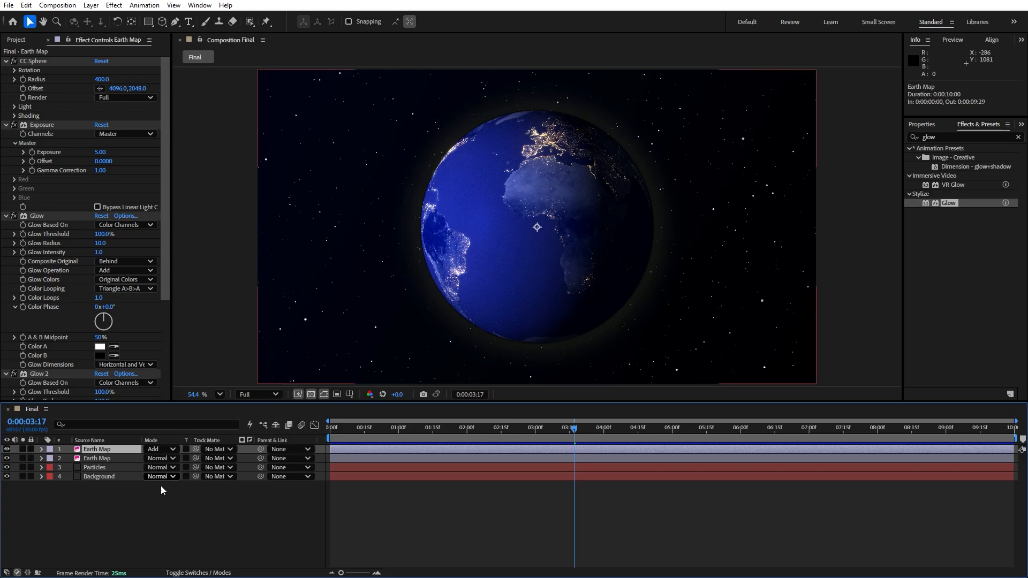
pyautogui.click(200, 573)
pyautogui.click(199, 573)
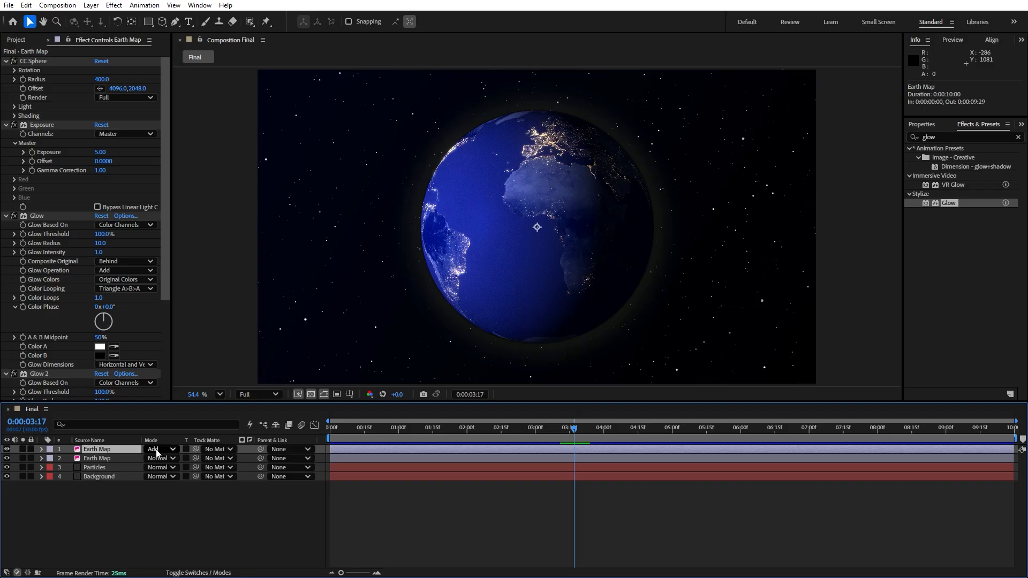
pyautogui.click(146, 500)
# Delete the Outer Glow layer style from the upper Earth Map layer.
pyautogui.click(107, 449)
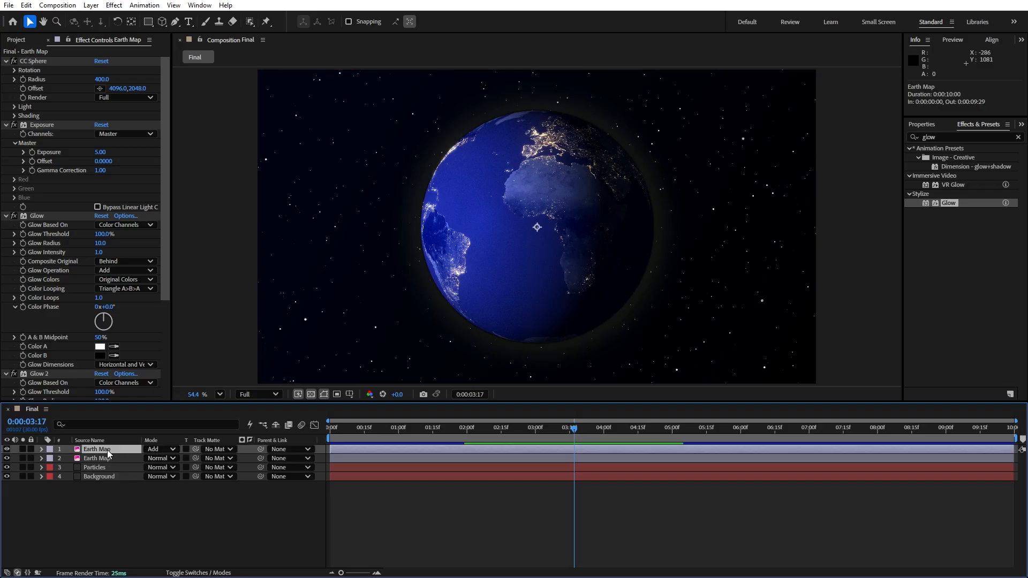
pyautogui.click(41, 449)
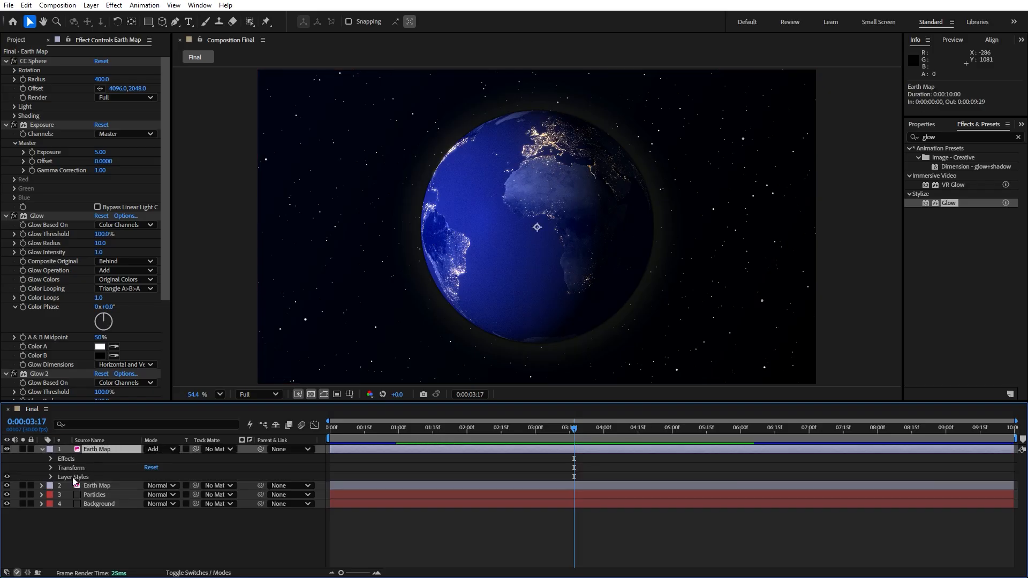
pyautogui.click(52, 477)
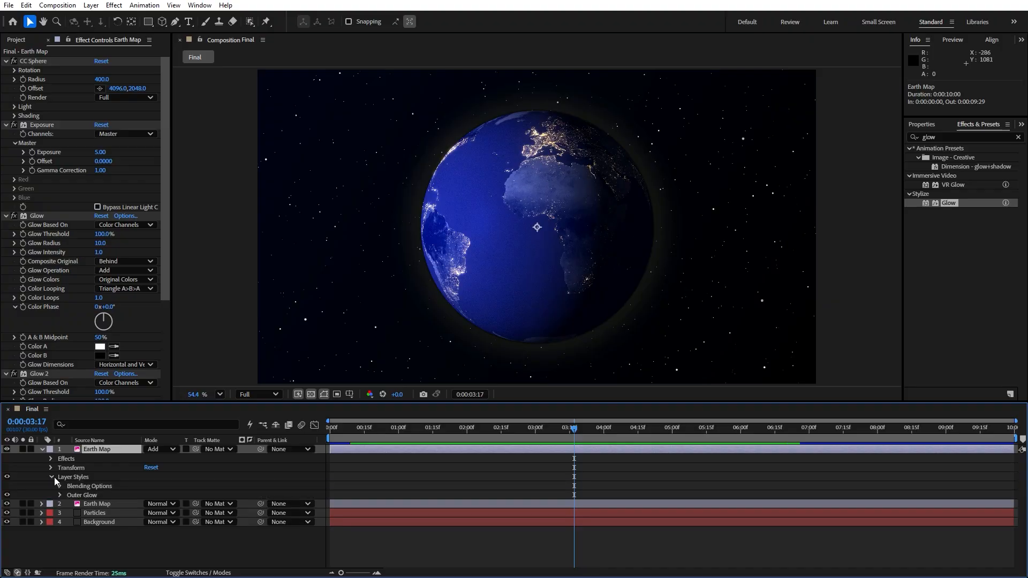
pyautogui.click(88, 494)
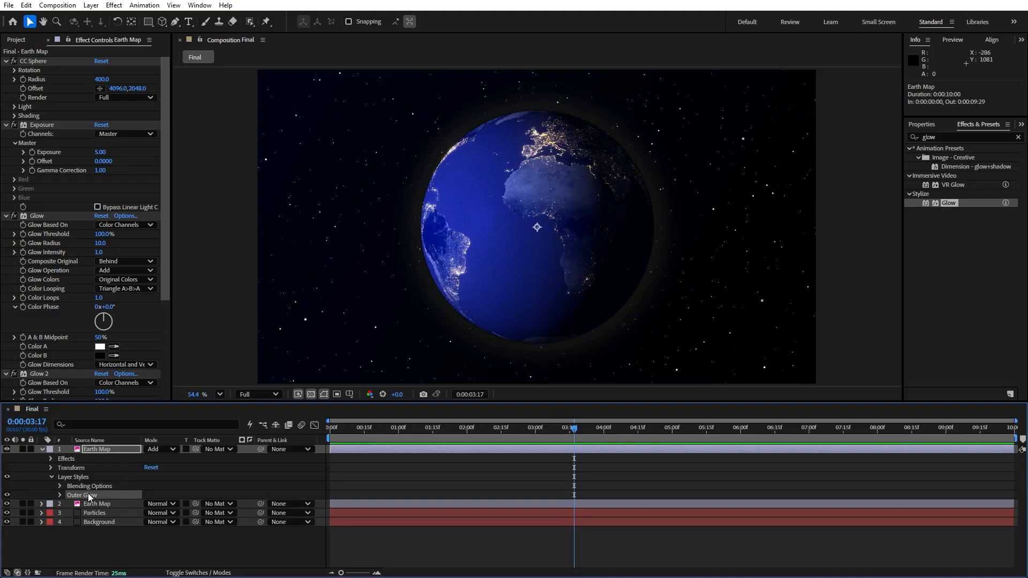
pyautogui.press('Delete')
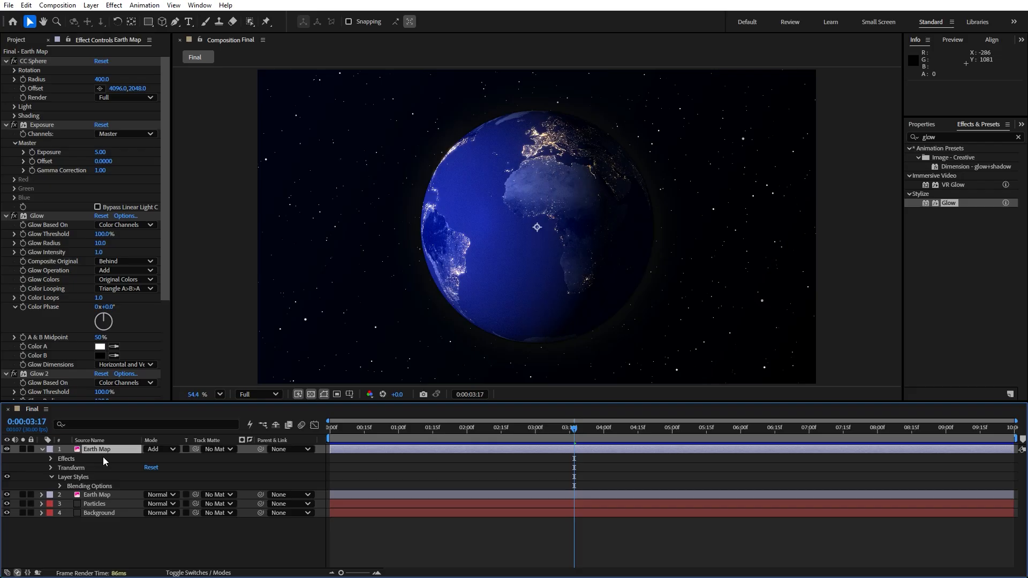
# Add a Bevel and Emboss layer style to the upper Earth Map layer.
pyautogui.rightClick(98, 447)
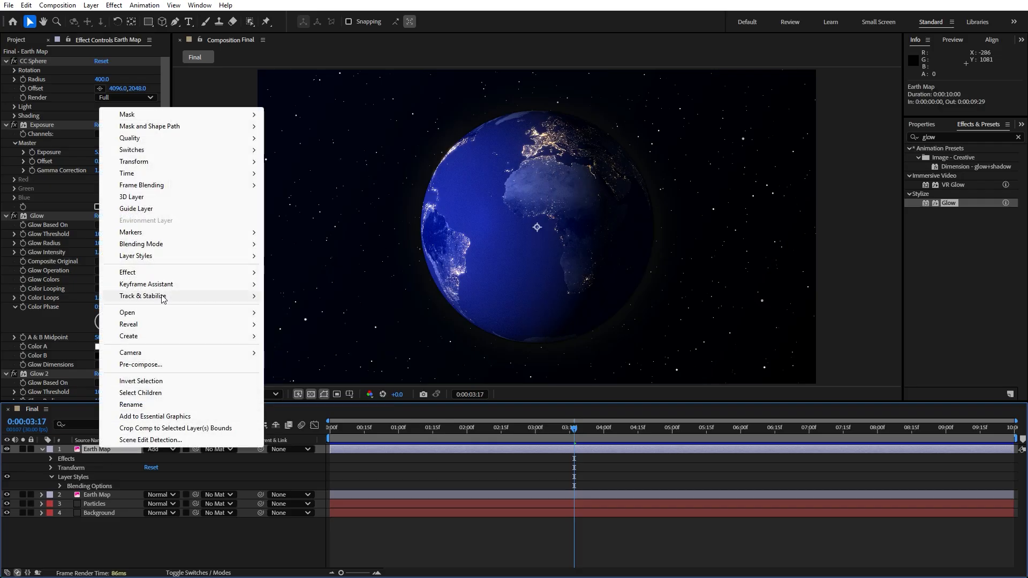
pyautogui.moveTo(163, 256)
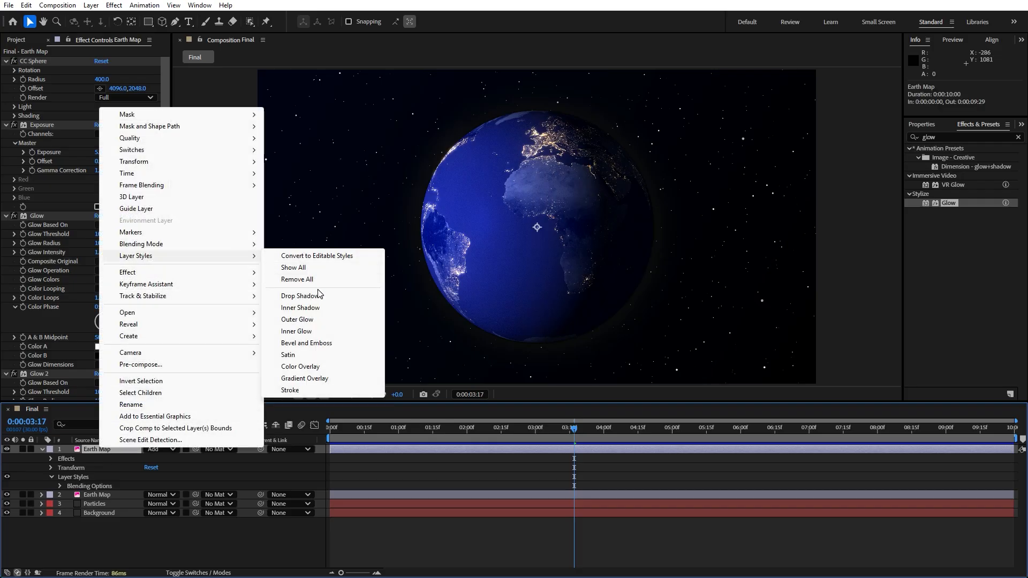
pyautogui.click(319, 345)
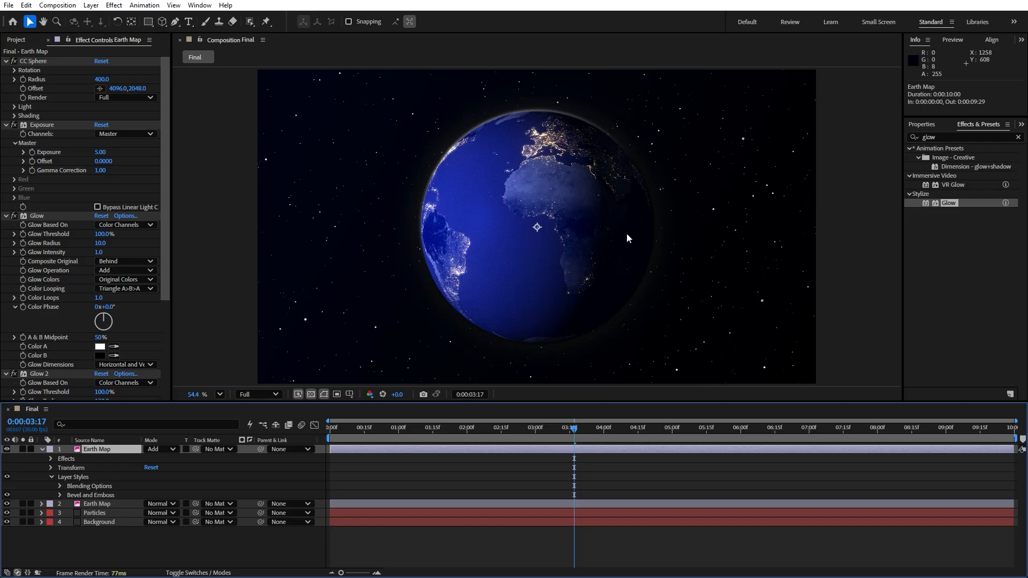
# Set the upper Earth Map's Bevel and Emboss angle to 152°, altitude to 47° and soften to 11.2.
pyautogui.click(59, 495)
pyautogui.scroll(-1, 143, 510)
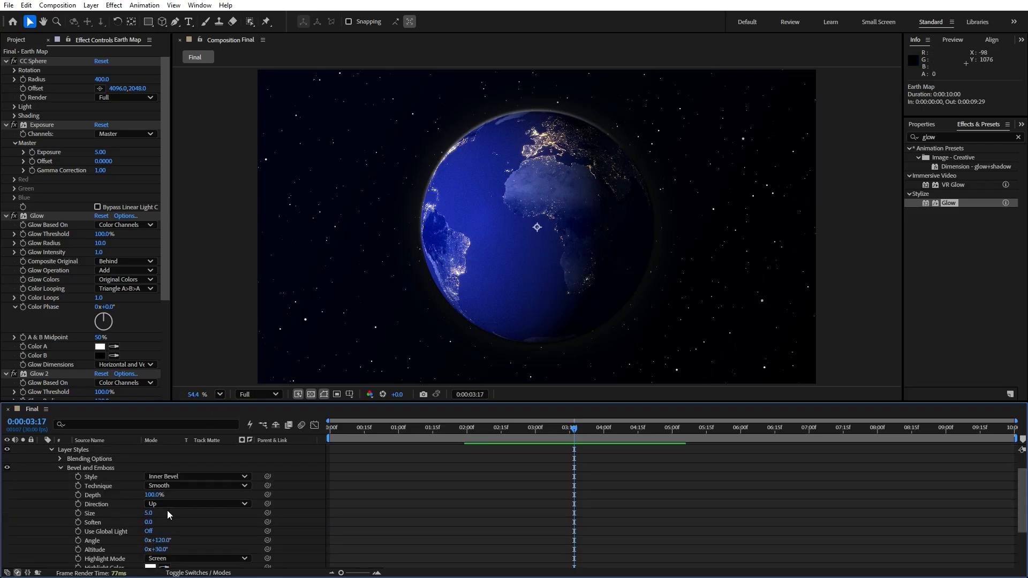
pyautogui.moveTo(165, 541)
pyautogui.mouseDown()
pyautogui.moveTo(223, 531)
pyautogui.moveTo(184, 532)
pyautogui.mouseUp()
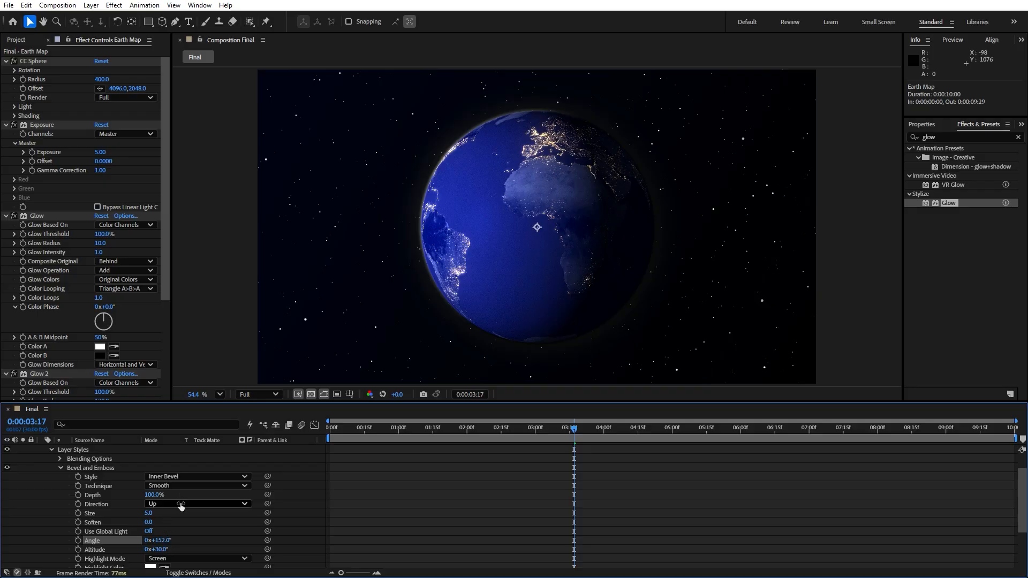
pyautogui.scroll(-1, 199, 514)
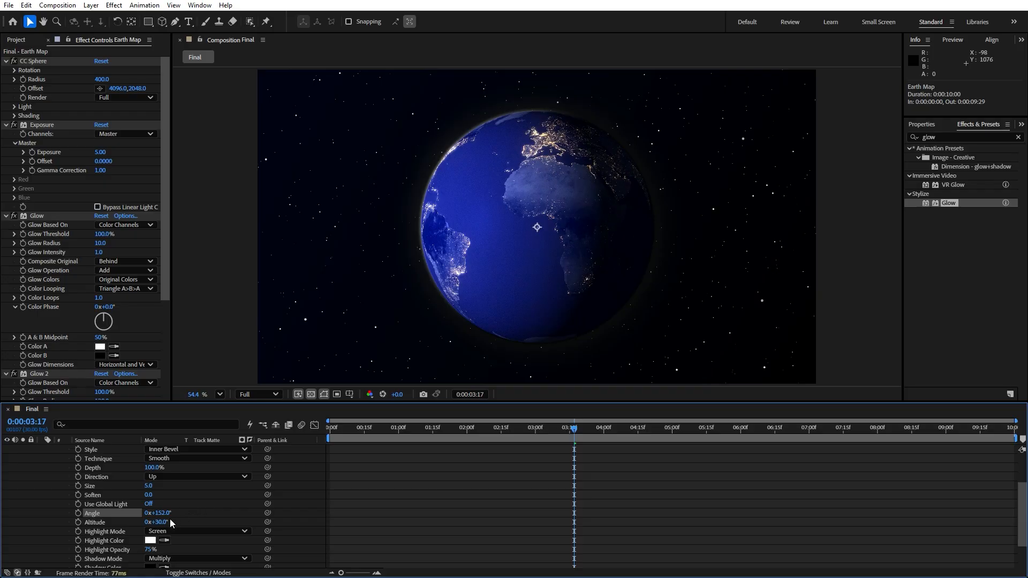
pyautogui.moveTo(160, 522); pyautogui.dragTo(215, 500)
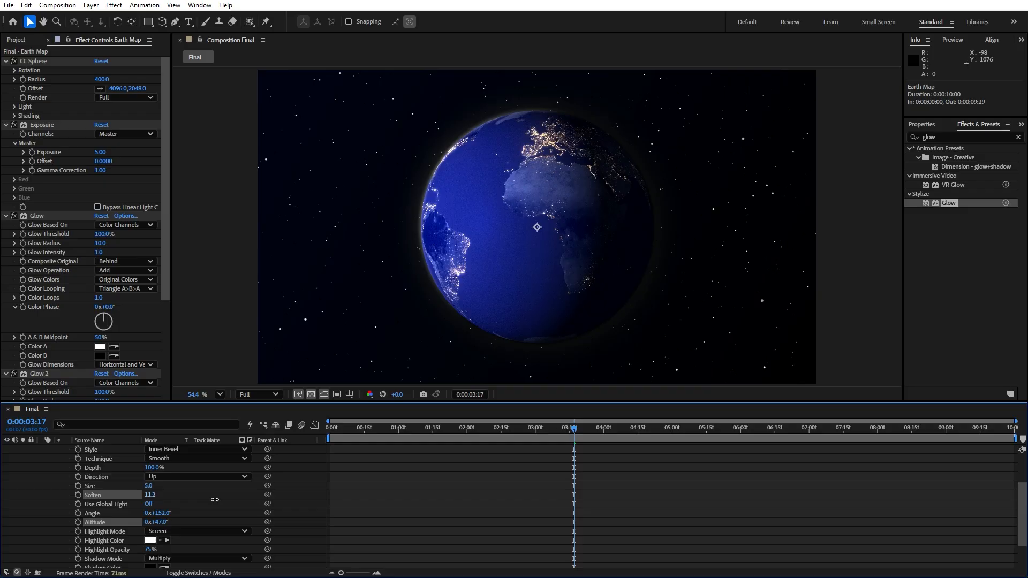
pyautogui.scroll(3, 45, 501)
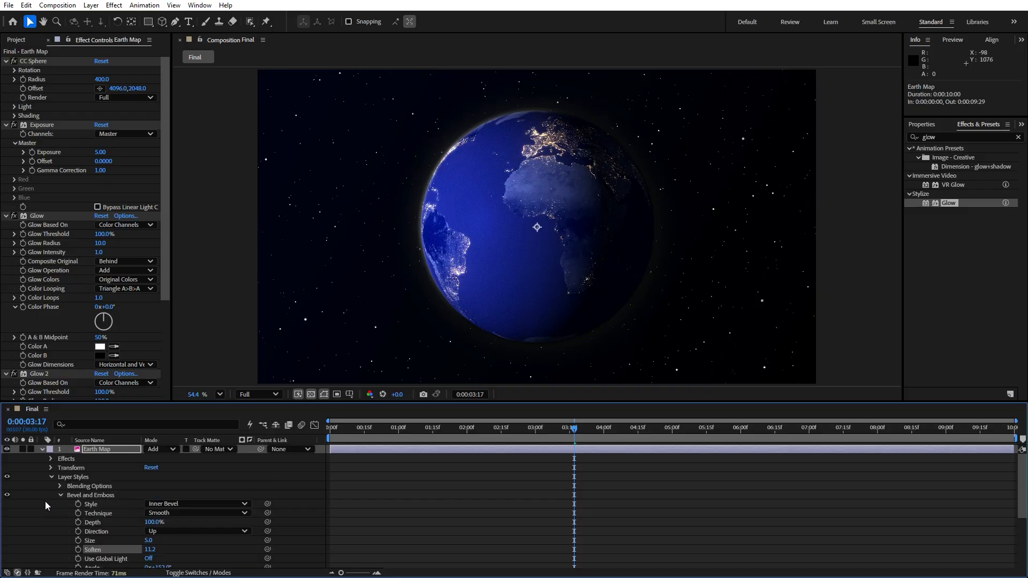
pyautogui.click(41, 449)
pyautogui.click(71, 493)
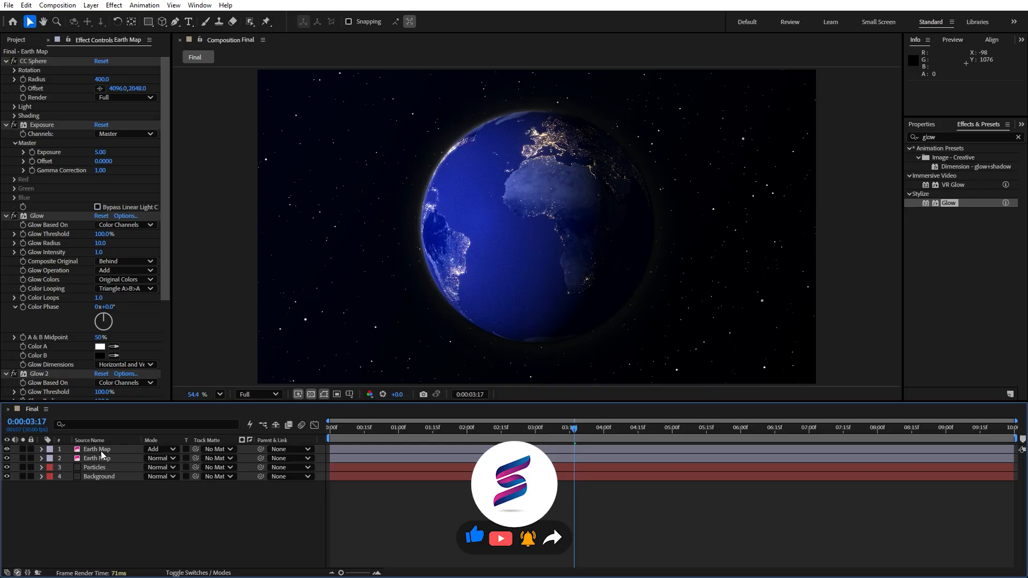
# Enable keyframing for the upper Earth Map's CC Sphere Rotation Y at the start of the composition.
pyautogui.click(95, 450)
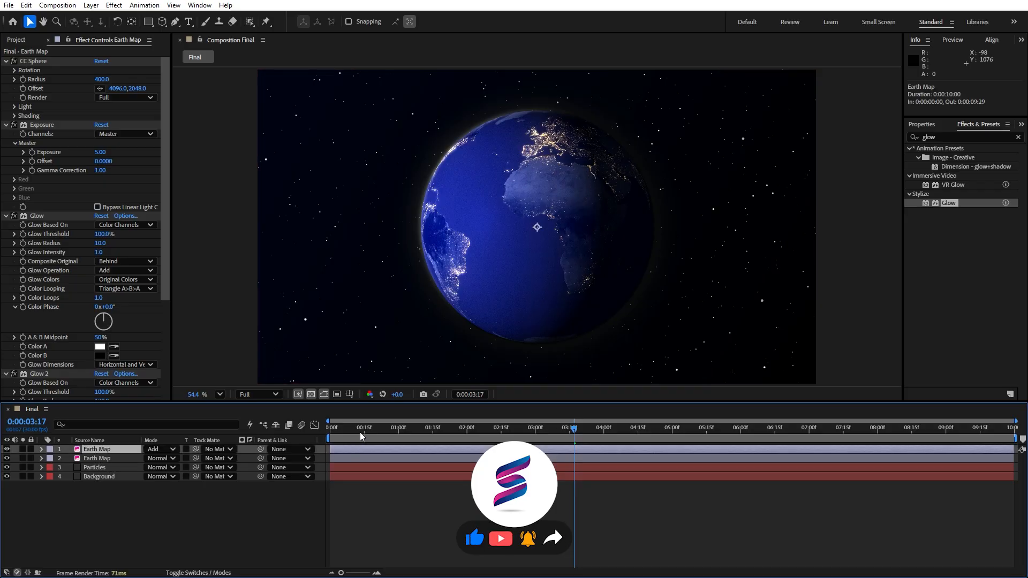
pyautogui.moveTo(360, 430); pyautogui.dragTo(299, 430)
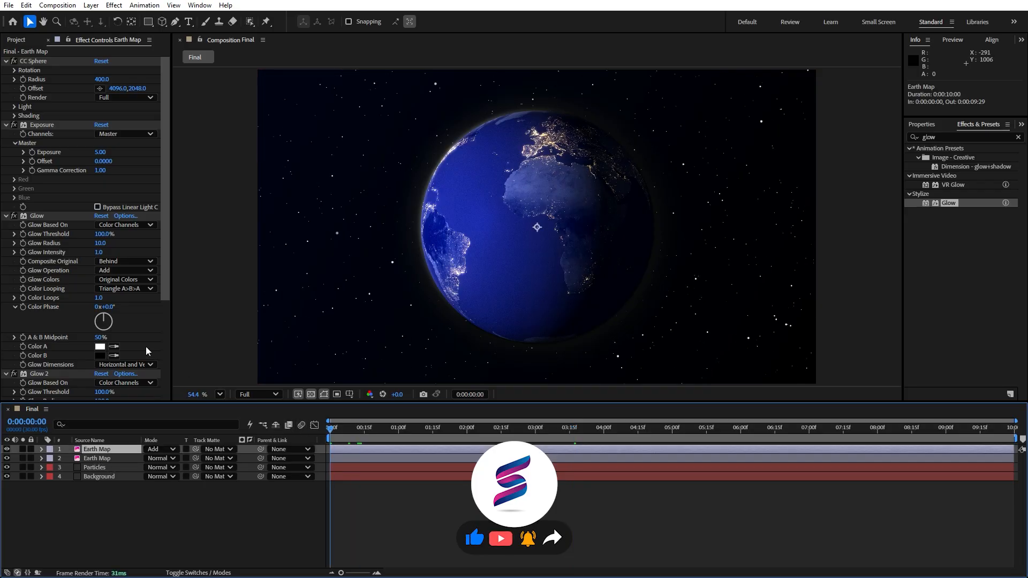
pyautogui.click(6, 125)
pyautogui.click(6, 135)
pyautogui.click(6, 143)
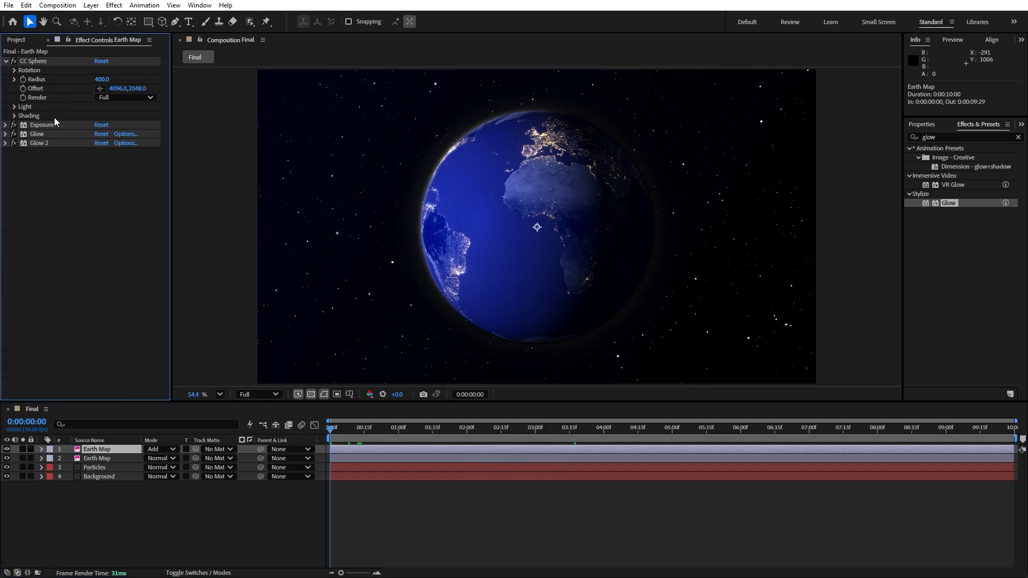
pyautogui.click(14, 70)
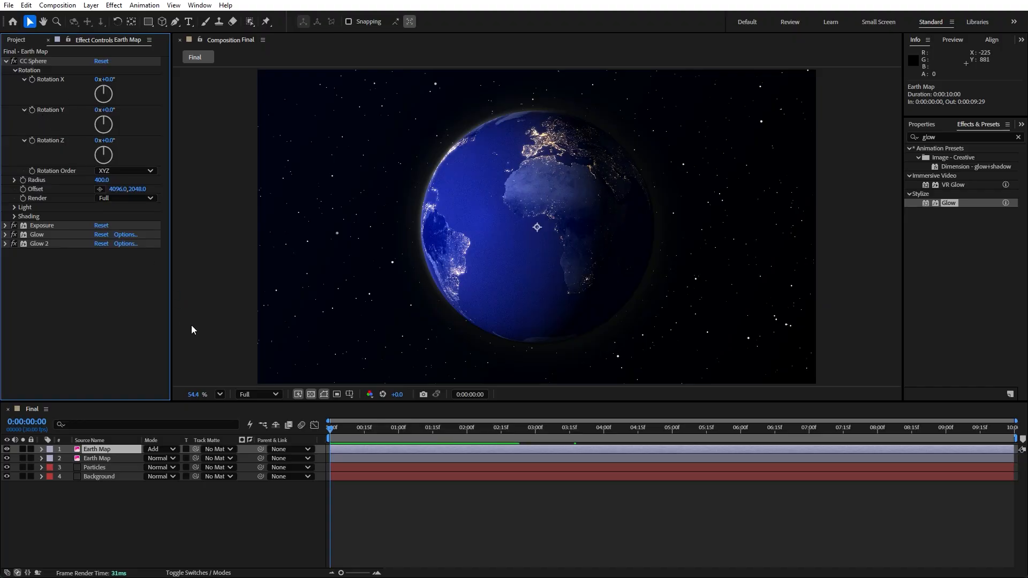
pyautogui.click(32, 111)
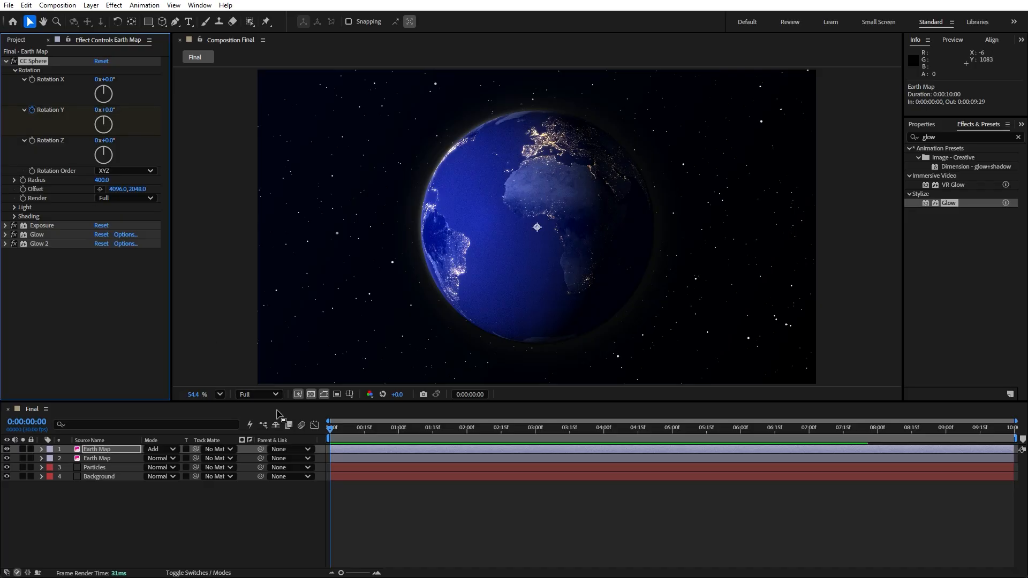
# Set the upper Earth Map's Rotation Y to 1 full revolution at the last frame, 0:00:09:29.
pyautogui.moveTo(338, 428); pyautogui.dragTo(1019, 440)
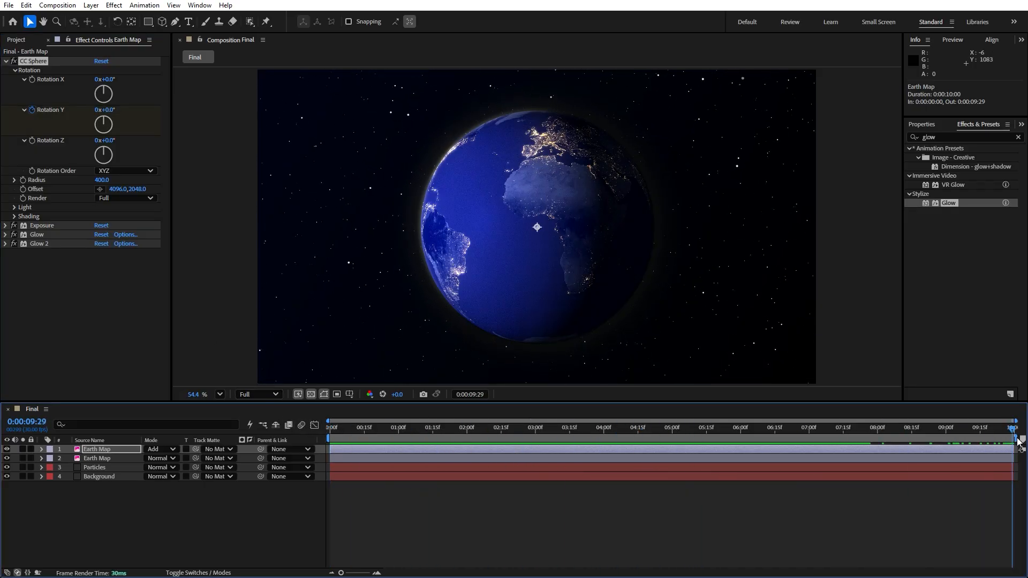
pyautogui.click(97, 110)
pyautogui.click(159, 513)
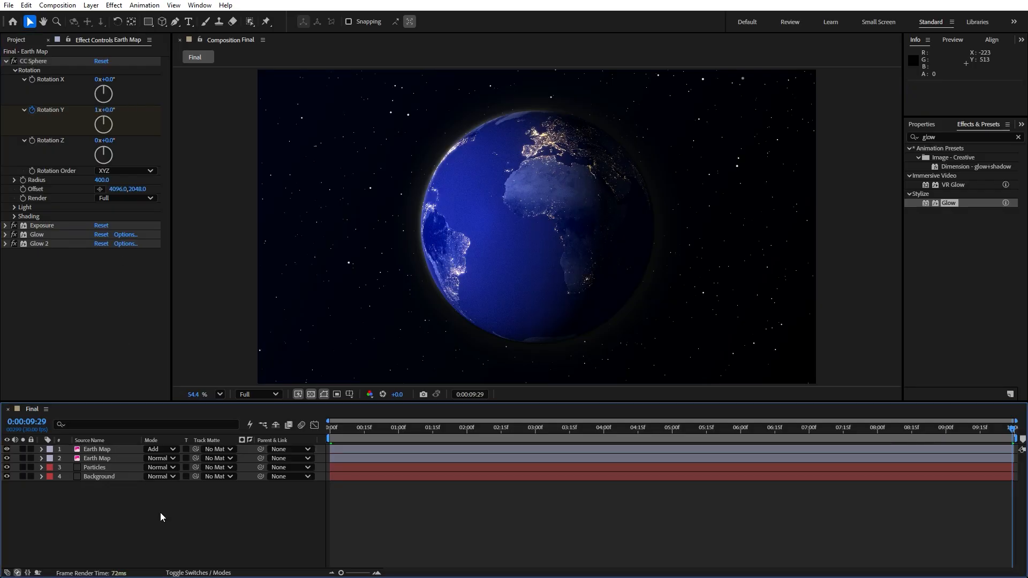
# Preview the globe's rotation from the start of the composition.
pyautogui.press('space')
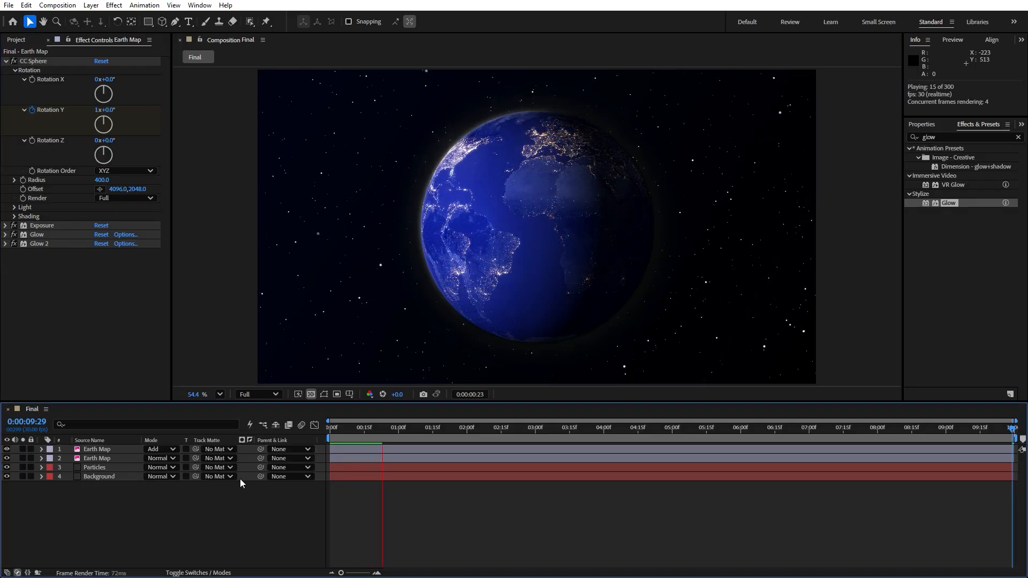
pyautogui.click(332, 440)
pyautogui.press('space')
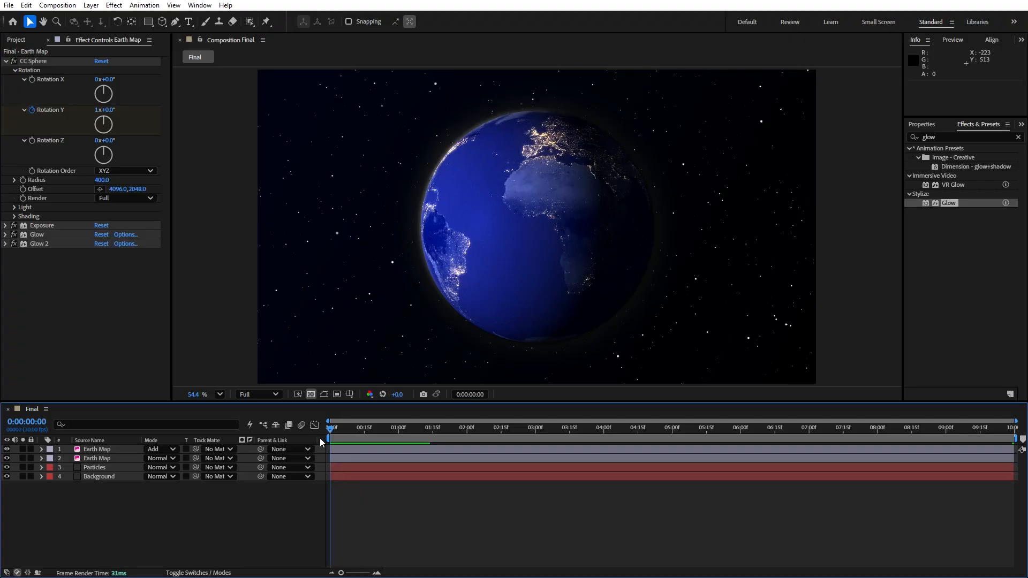
pyautogui.press('space')
# Animate the lower Earth Map's CC Sphere Rotation Y from 0 at the first frame to 1 full revolution at 0:00:09:29.
pyautogui.click(111, 460)
pyautogui.click(110, 458)
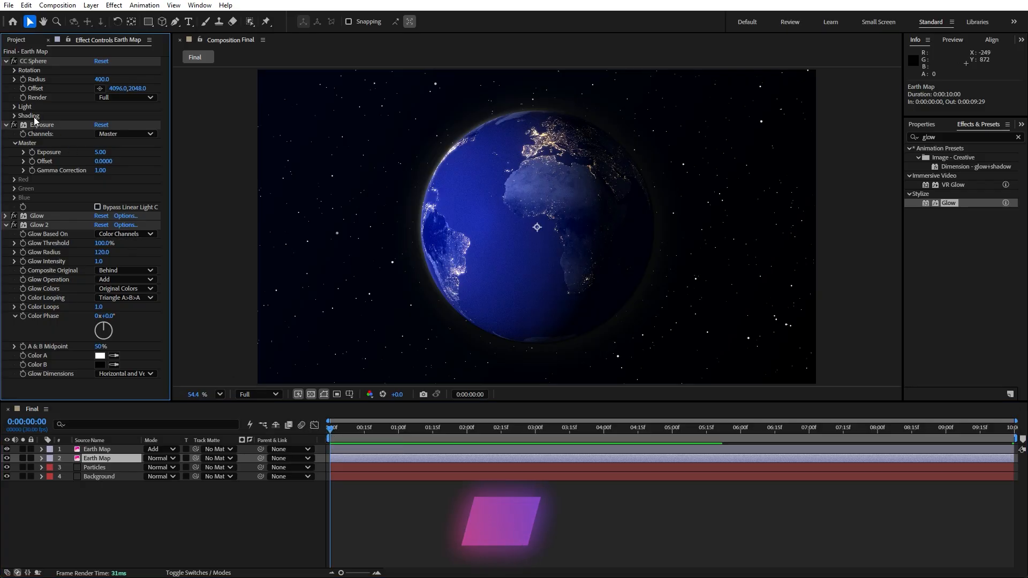
pyautogui.click(16, 71)
pyautogui.click(32, 110)
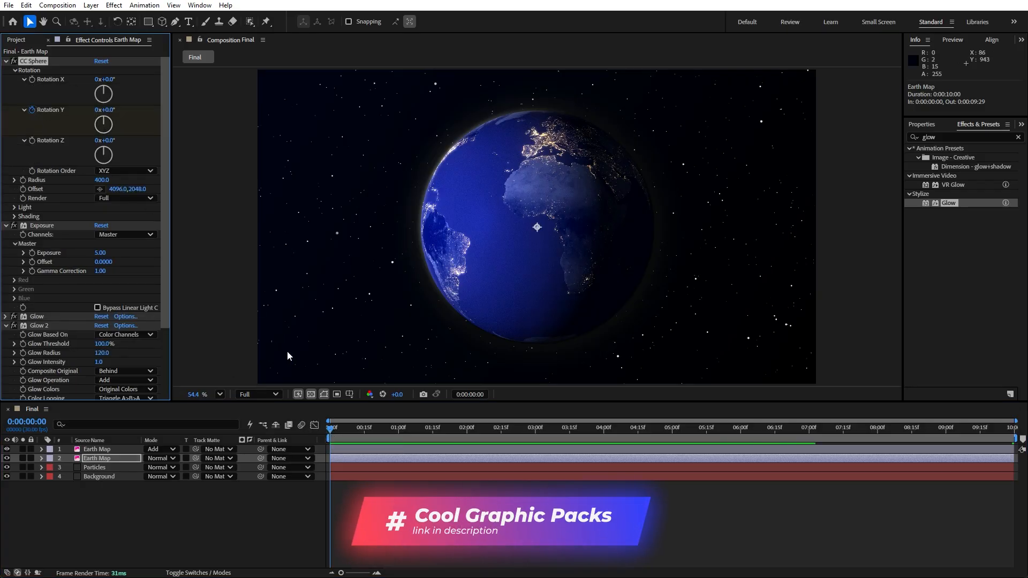
pyautogui.click(933, 428)
pyautogui.press('End')
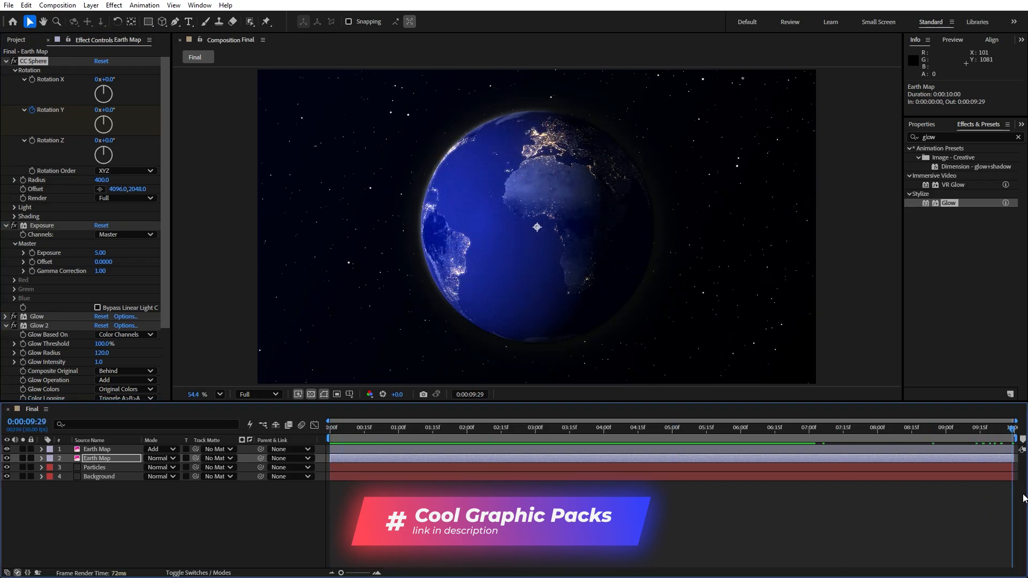
pyautogui.click(97, 110)
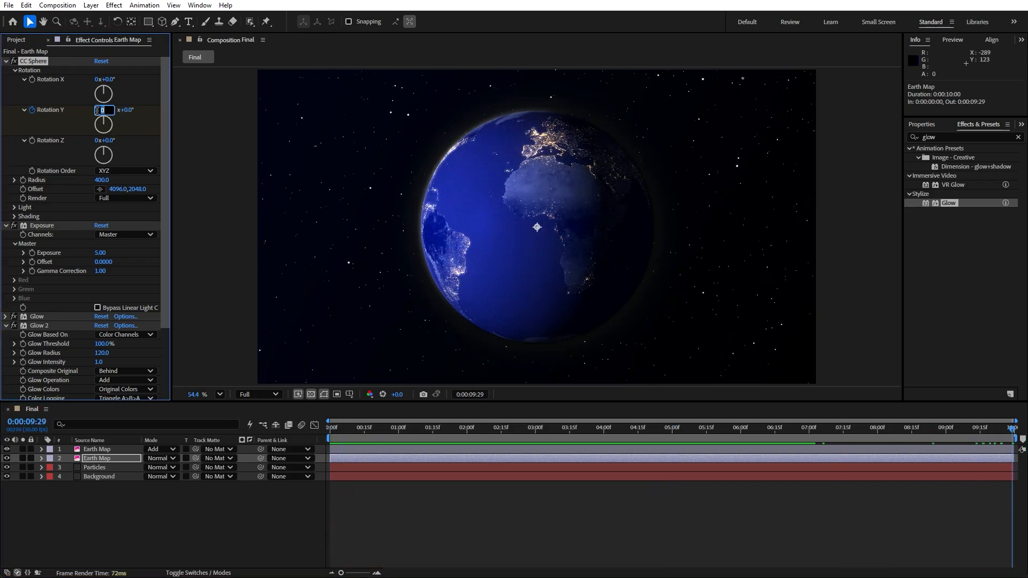
pyautogui.write('1')
pyautogui.click(112, 516)
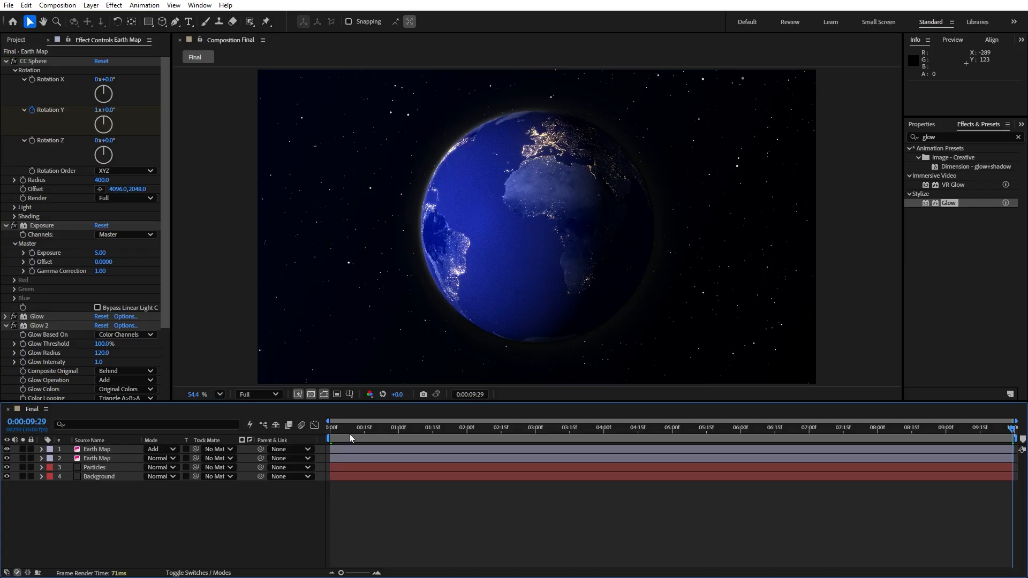
# Play back the animation with both Earth Map layers rotating, and return to the first frame.
pyautogui.moveTo(394, 430); pyautogui.dragTo(255, 441)
pyautogui.press('space')
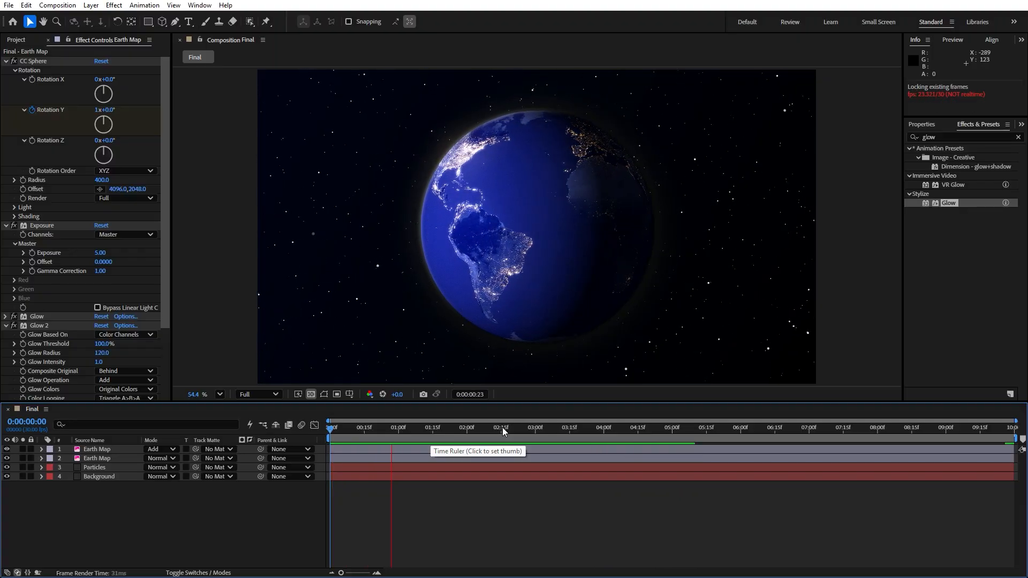
pyautogui.moveTo(509, 428); pyautogui.dragTo(329, 428)
# Create a new 1920 × 1080 px solid layer named Lens Flare.
pyautogui.rightClick(163, 513)
pyautogui.moveTo(204, 382)
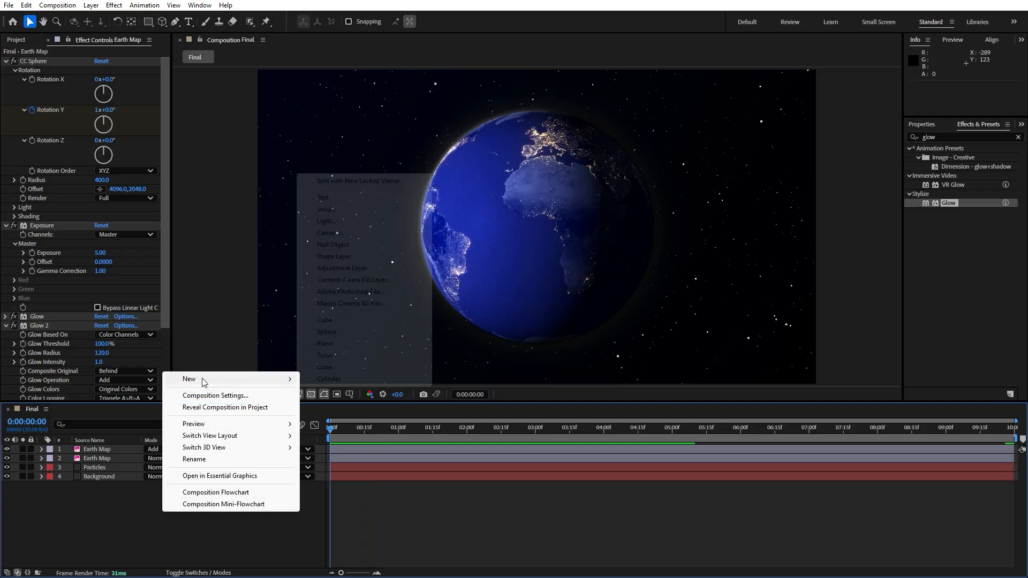
pyautogui.click(341, 212)
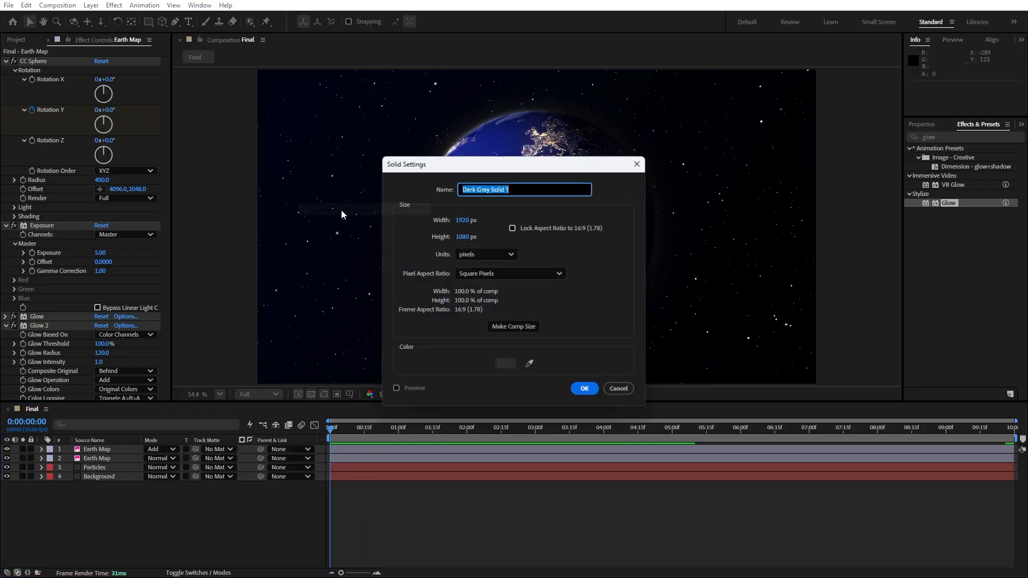
pyautogui.write('Lens Flare')
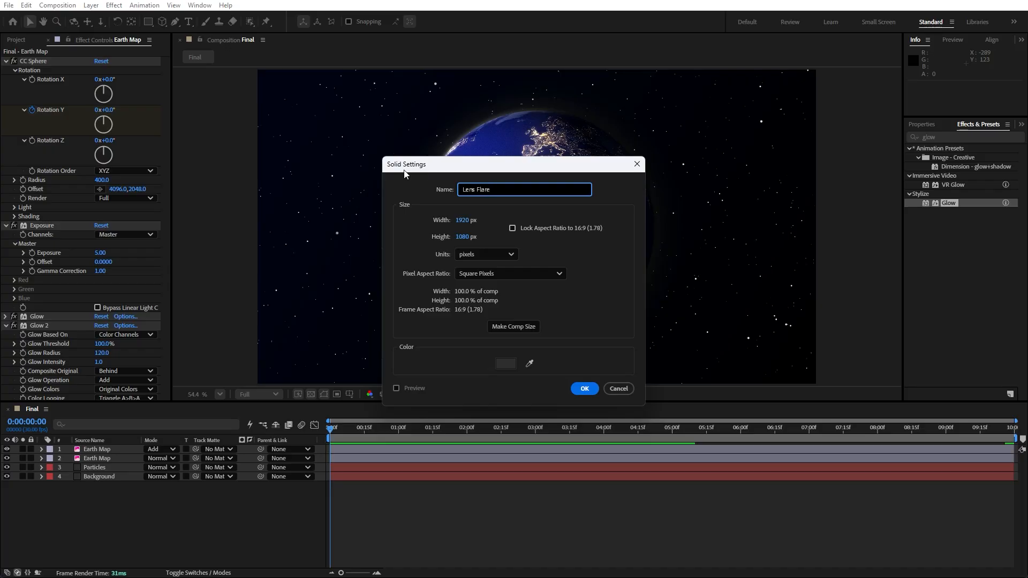
pyautogui.click(586, 390)
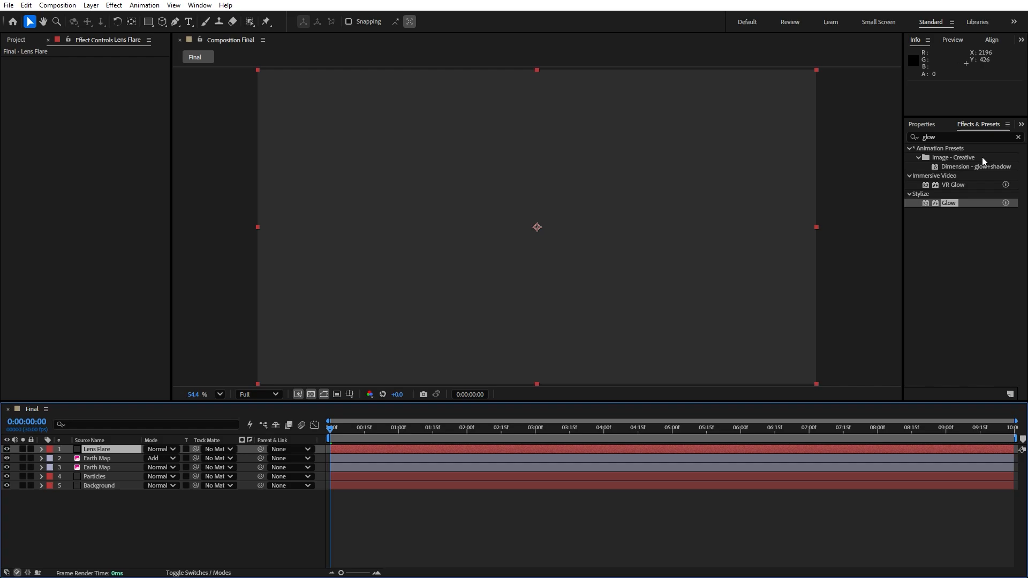
# Apply the Fill effect to the Lens Flare layer and set its color to black.
pyautogui.click(1018, 137)
pyautogui.write('fill')
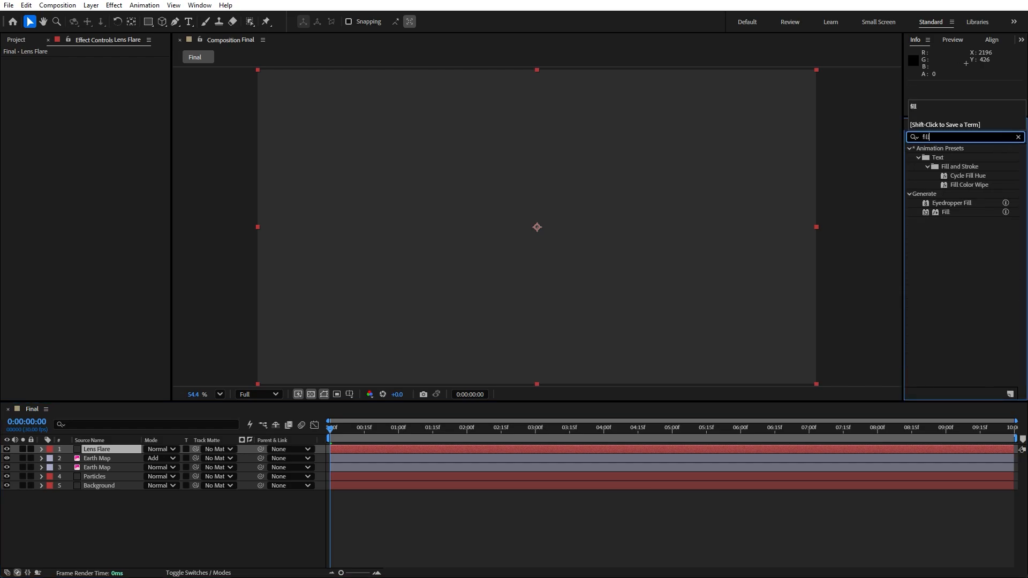
pyautogui.moveTo(944, 216); pyautogui.dragTo(106, 448)
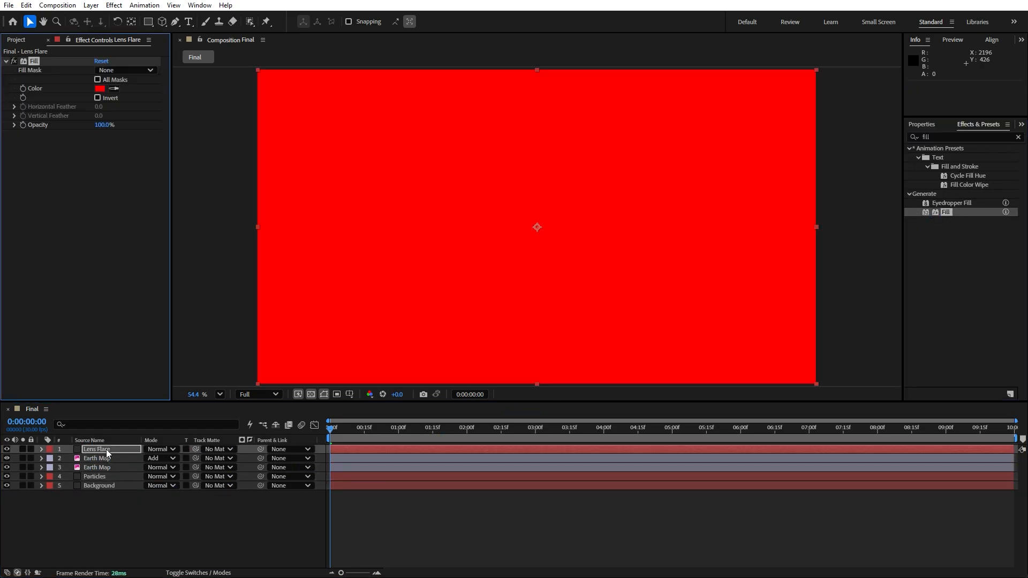
pyautogui.click(100, 89)
pyautogui.moveTo(442, 367)
pyautogui.mouseDown()
pyautogui.moveTo(408, 332)
pyautogui.moveTo(407, 301)
pyautogui.moveTo(426, 388)
pyautogui.moveTo(380, 433)
pyautogui.mouseUp()
pyautogui.click(627, 292)
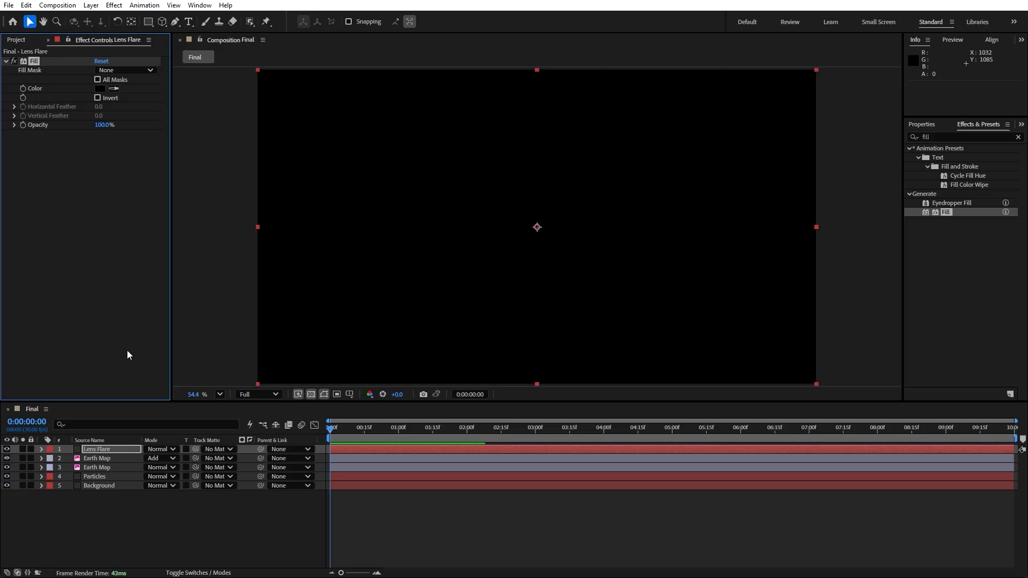
# Find the Lens Flare effect and apply it to the Lens Flare layer.
pyautogui.click(945, 137)
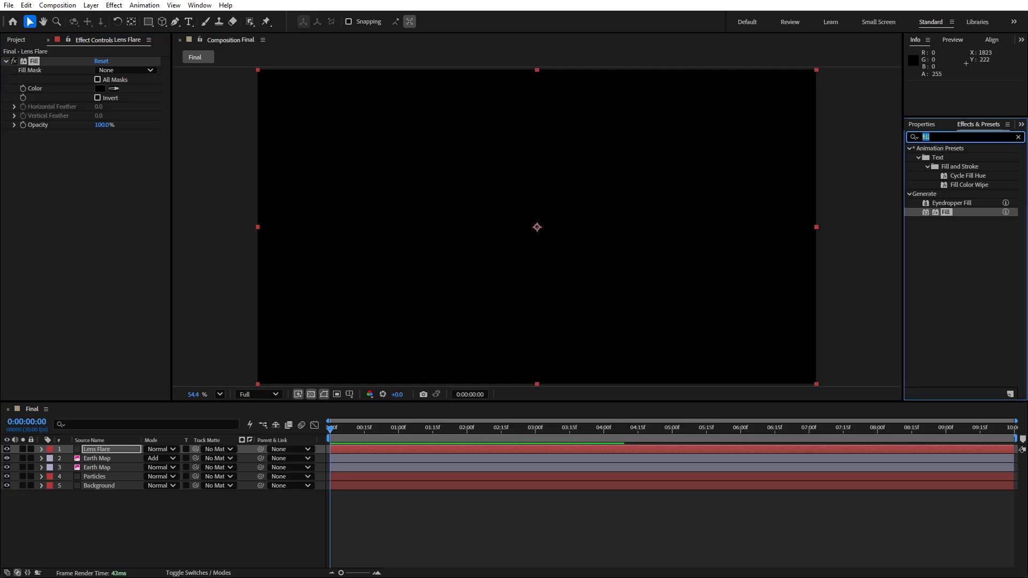
pyautogui.write('lens fl')
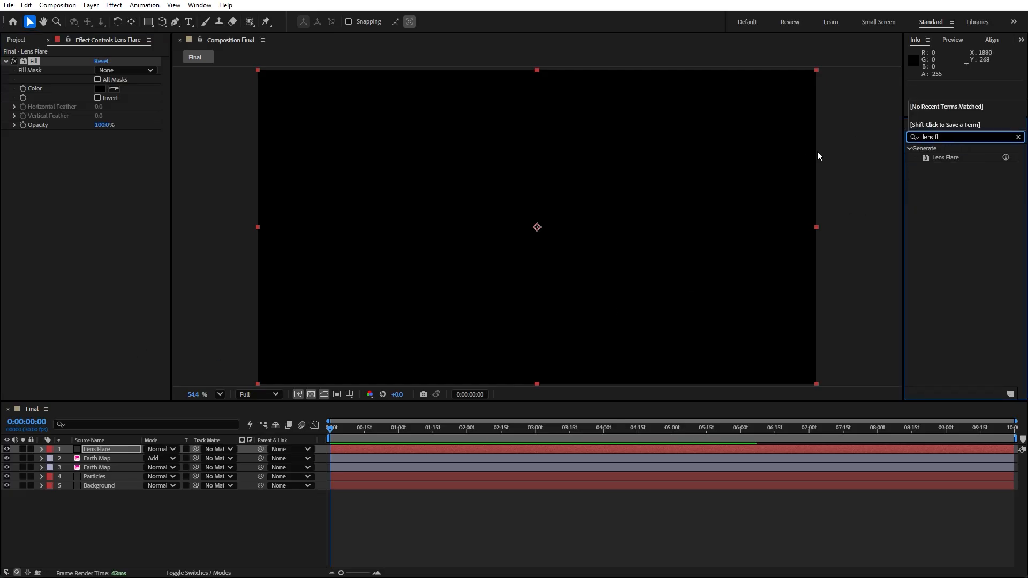
pyautogui.moveTo(943, 157); pyautogui.dragTo(86, 451)
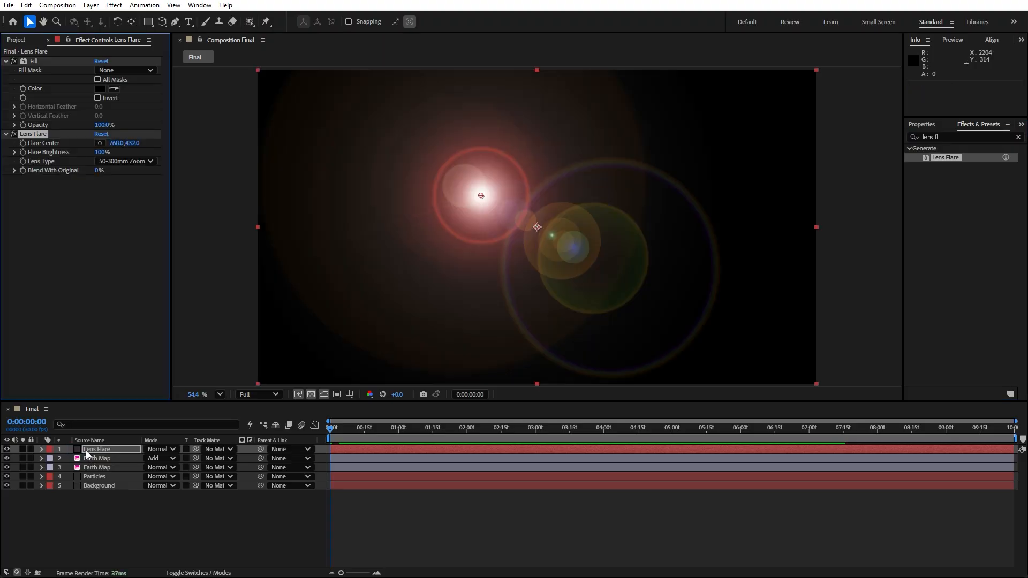
# Set the Lens Flare layer's blending mode to Add and preview the flare over the globe.
pyautogui.click(155, 450)
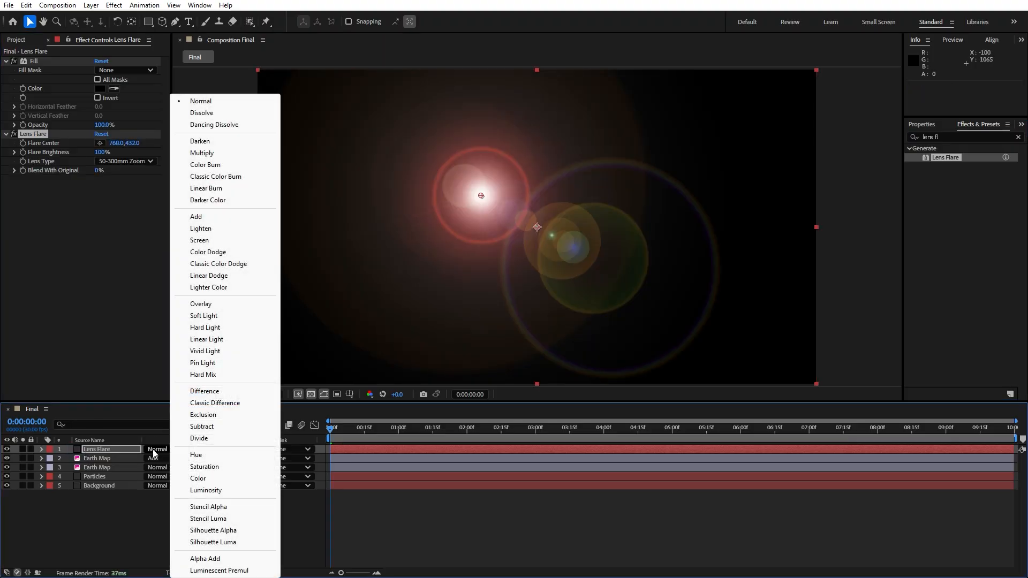
pyautogui.click(225, 217)
pyautogui.press('space')
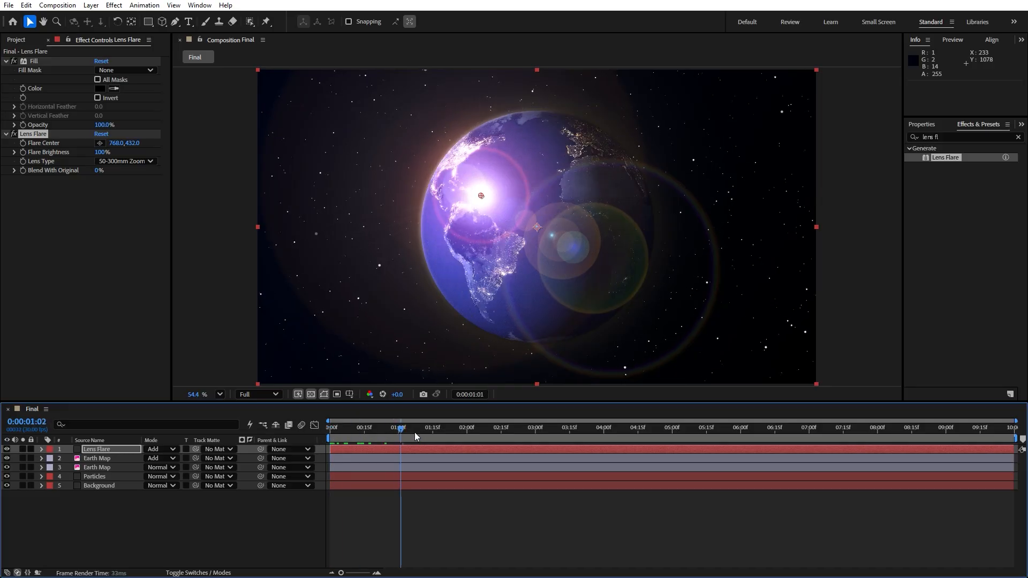
pyautogui.press('space')
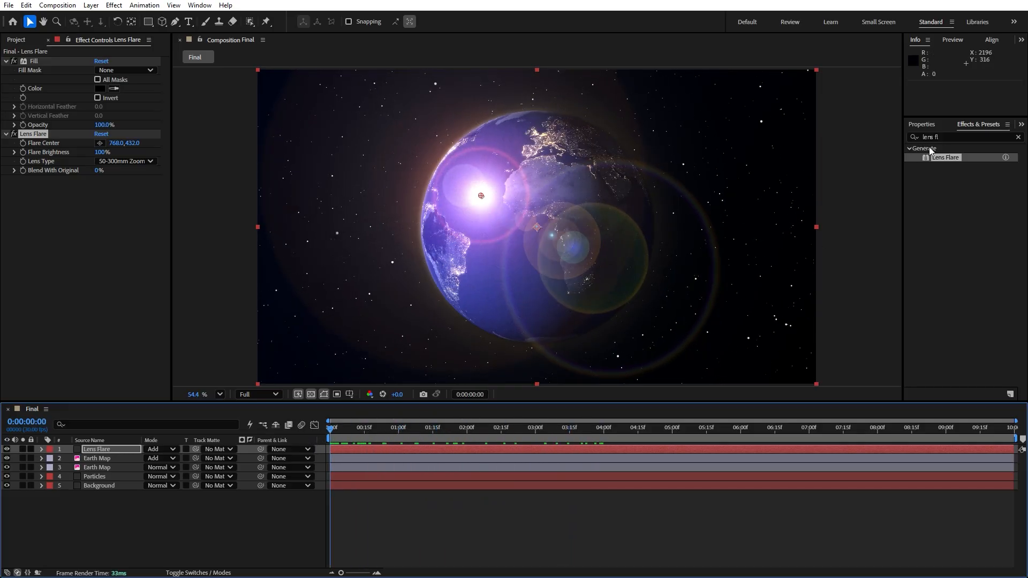
# Find the Tritone effect and apply it to the Lens Flare layer.
pyautogui.click(959, 133)
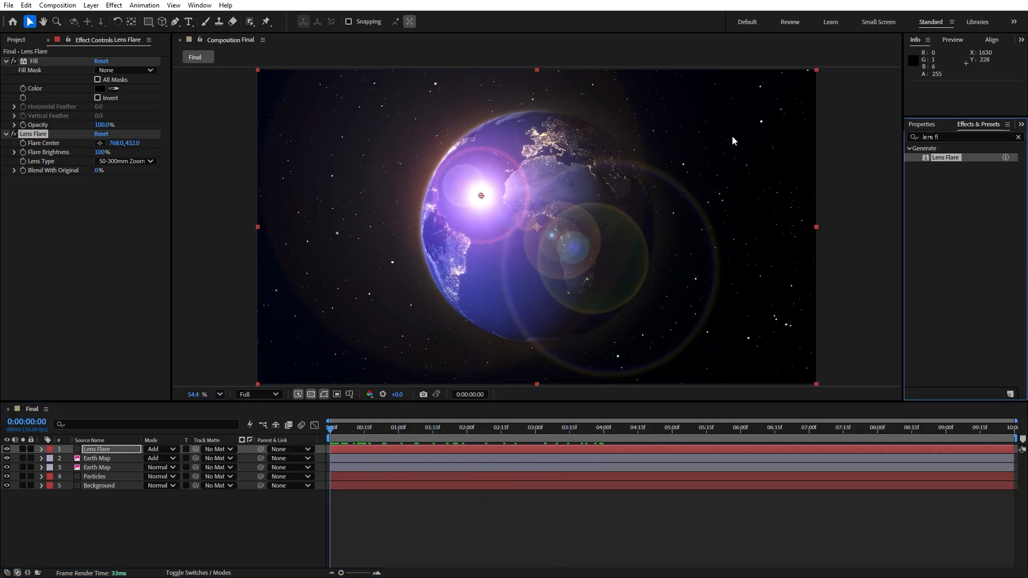
pyautogui.click(959, 137)
pyautogui.write('trito')
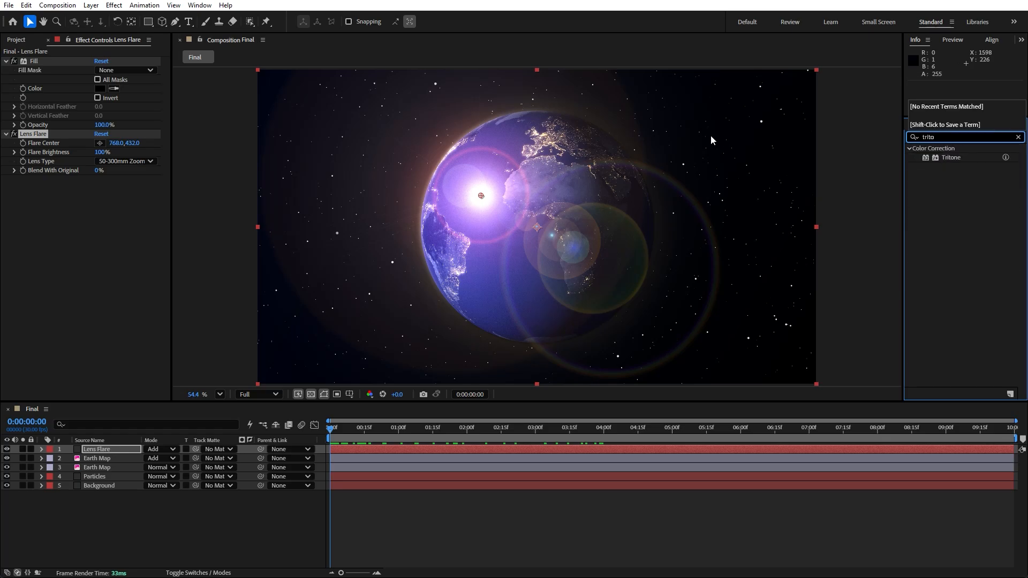
pyautogui.moveTo(917, 157); pyautogui.dragTo(589, 257)
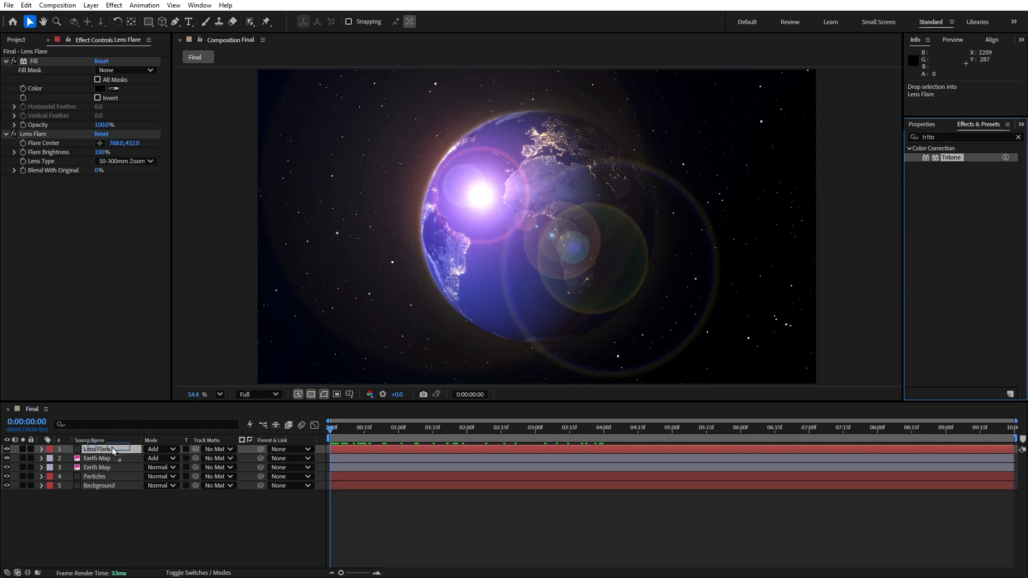
# Set the Tritone midtones of the Lens Flare layer to pink, D93668.
pyautogui.click(100, 197)
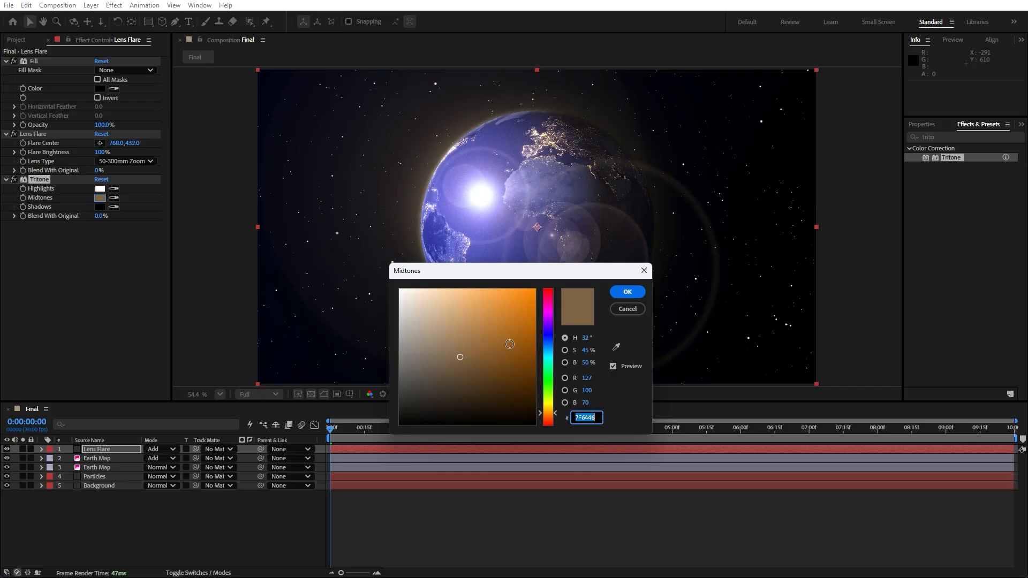
pyautogui.click(551, 309)
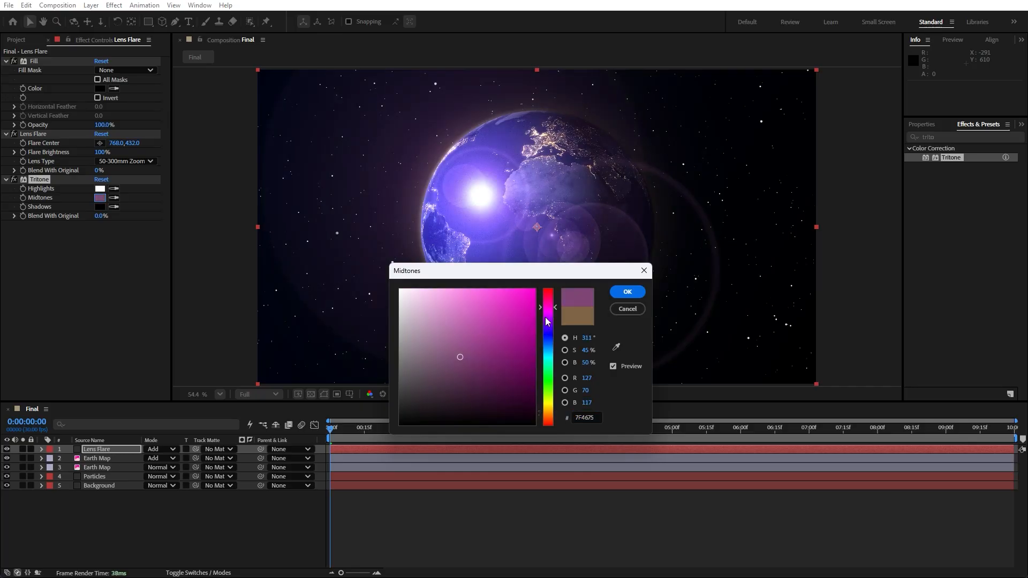
pyautogui.click(551, 301)
pyautogui.moveTo(506, 309)
pyautogui.mouseDown()
pyautogui.moveTo(503, 284)
pyautogui.moveTo(495, 316)
pyautogui.moveTo(548, 297)
pyautogui.mouseUp()
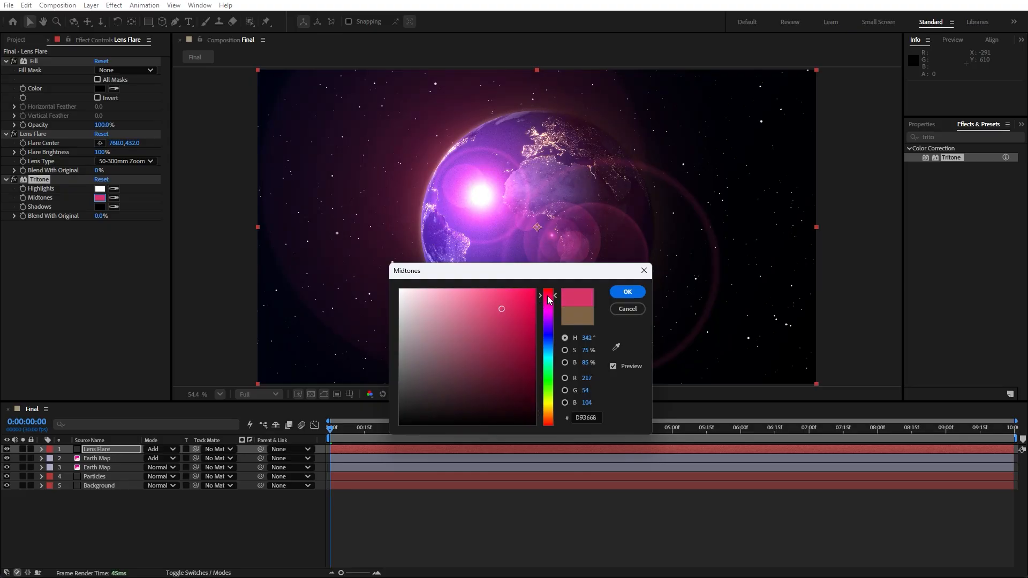
pyautogui.click(627, 292)
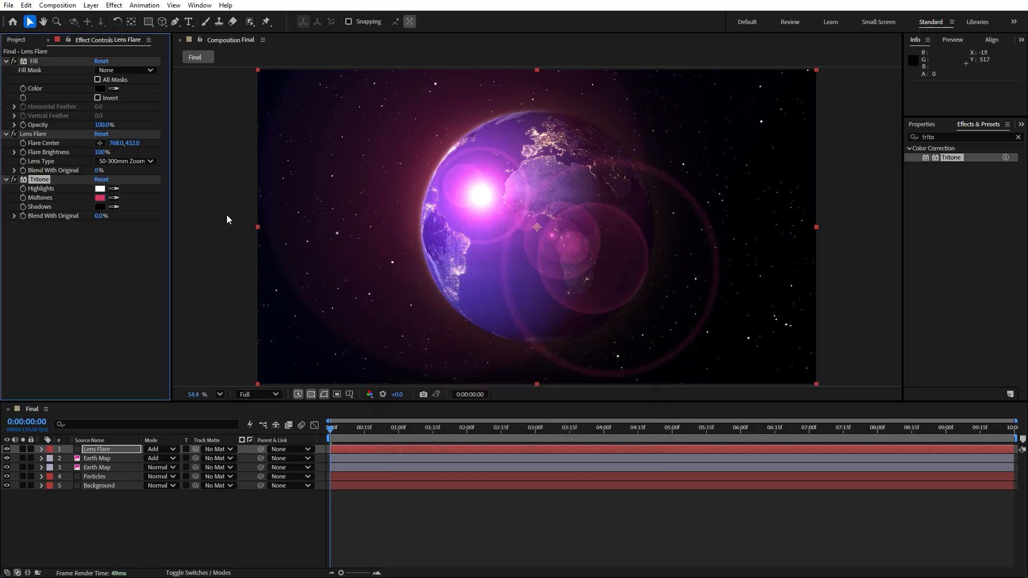
# Set the flare's lens type to 105mm Prime and move its center to the composition's upper-left corner, at about 26, -20.
pyautogui.click(125, 161)
pyautogui.click(124, 196)
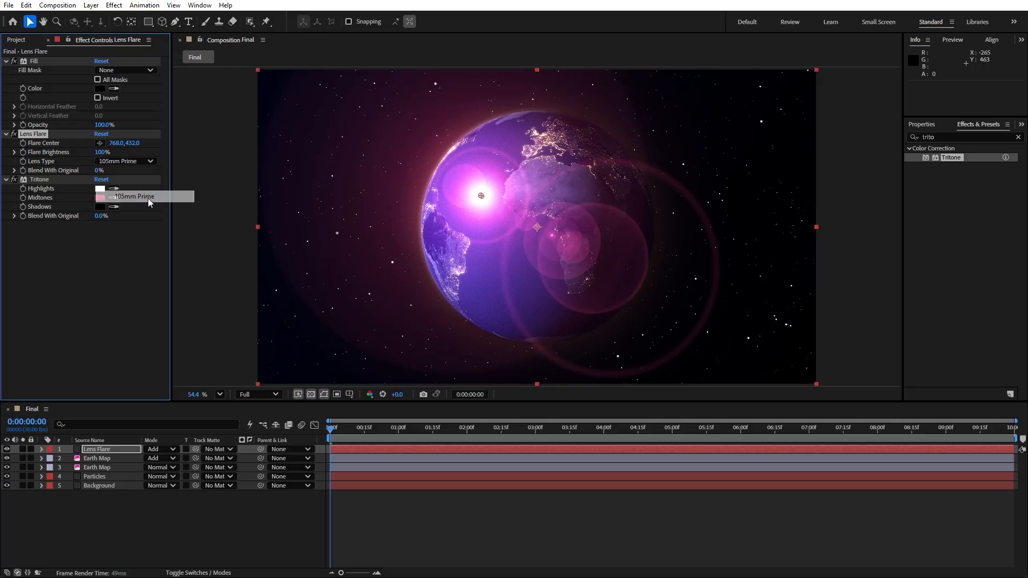
pyautogui.scroll(-1, 385, 216)
pyautogui.moveTo(474, 198); pyautogui.dragTo(275, 76)
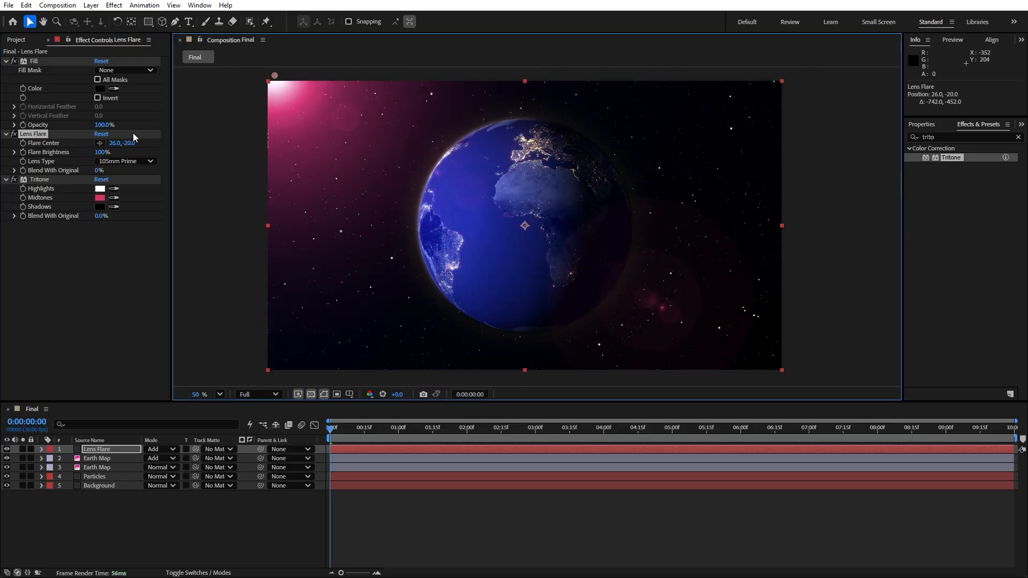
# Set the flare brightness to 80% and move the flare center outside the frame's upper-left corner, to about -59, -61.
pyautogui.moveTo(101, 153)
pyautogui.mouseDown()
pyautogui.moveTo(86, 154)
pyautogui.moveTo(99, 154)
pyautogui.mouseUp()
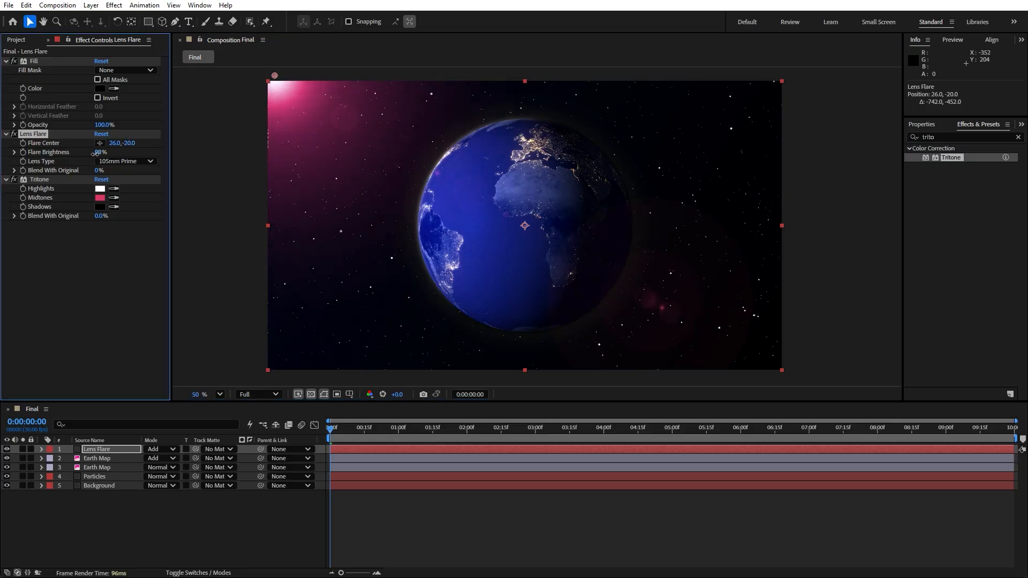
pyautogui.scroll(-1, 361, 155)
pyautogui.moveTo(285, 85); pyautogui.dragTo(265, 79)
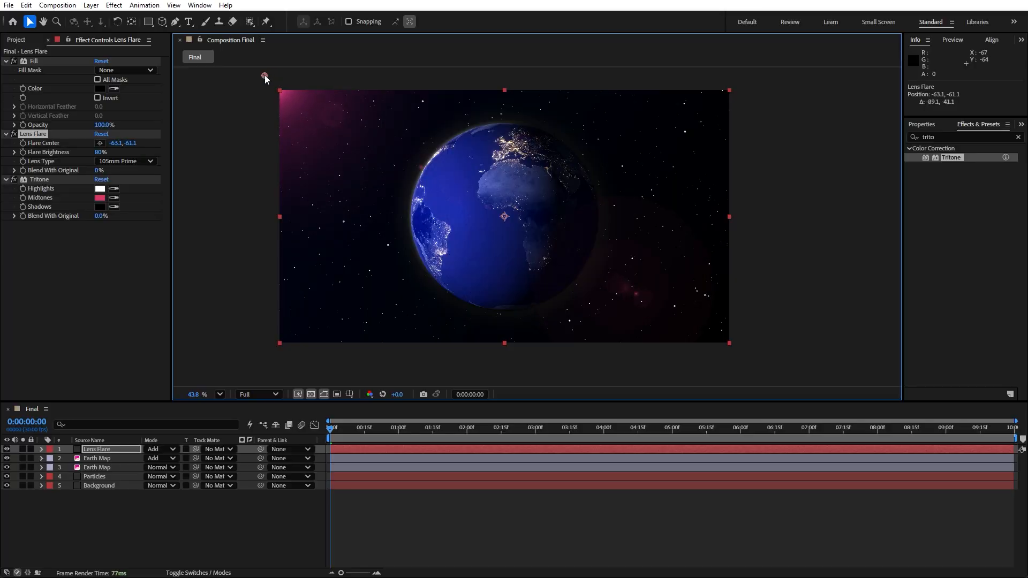
# Animate the Flare Center from the first frame to an X position of 2030.4 at 0:00:09:29.
pyautogui.click(23, 143)
pyautogui.moveTo(346, 434); pyautogui.dragTo(1012, 431)
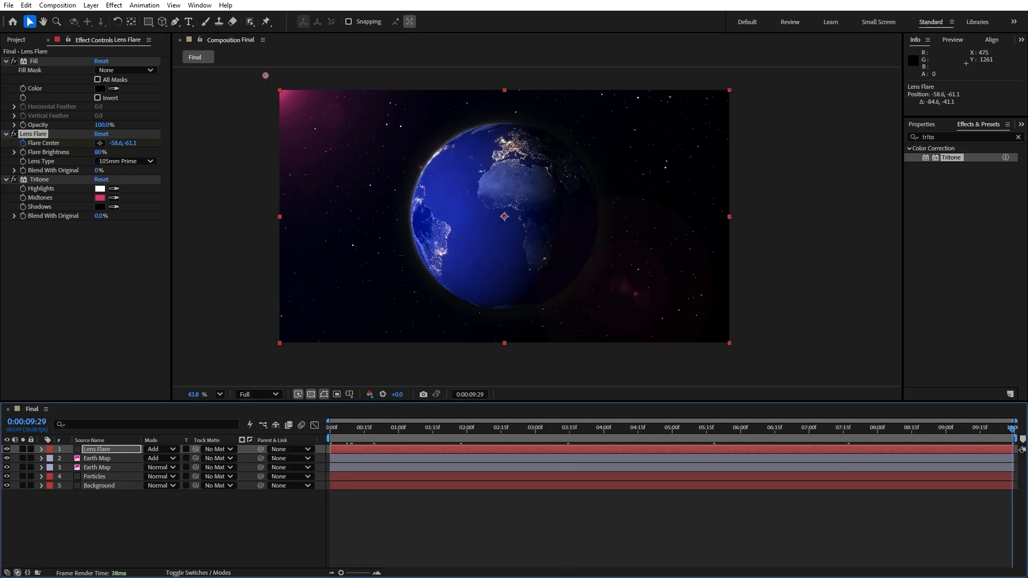
pyautogui.moveTo(116, 144); pyautogui.dragTo(183, 143)
pyautogui.click(254, 549)
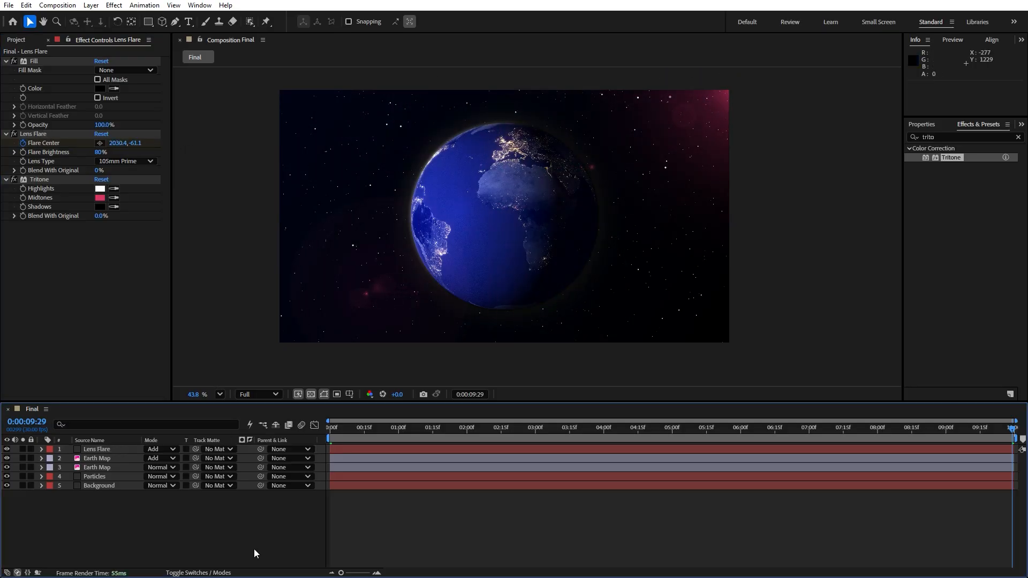
# Play back the moving flare and park the playhead at 0:00:01:03.
pyautogui.press('space')
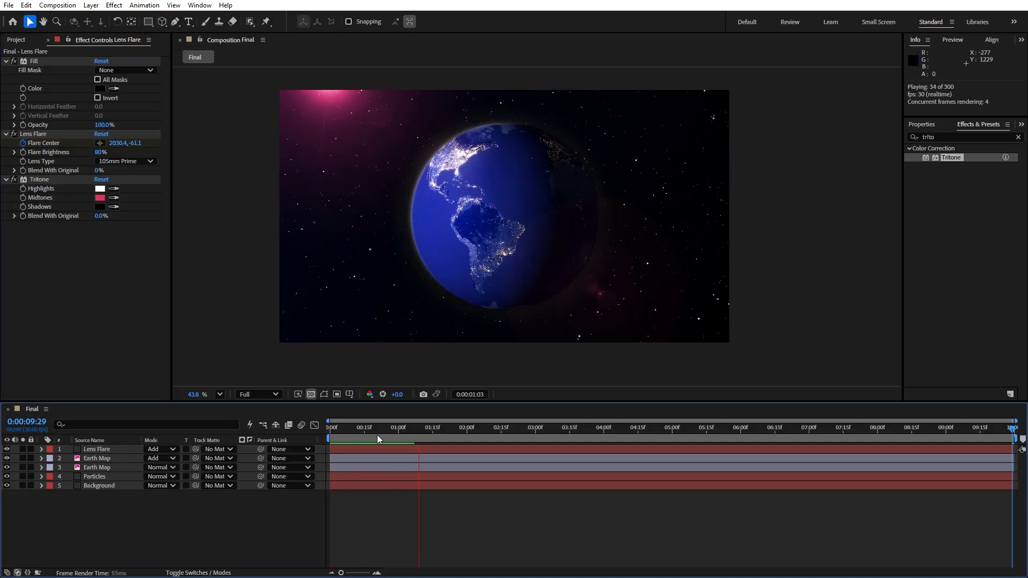
pyautogui.click(359, 434)
pyautogui.moveTo(352, 435); pyautogui.dragTo(406, 435)
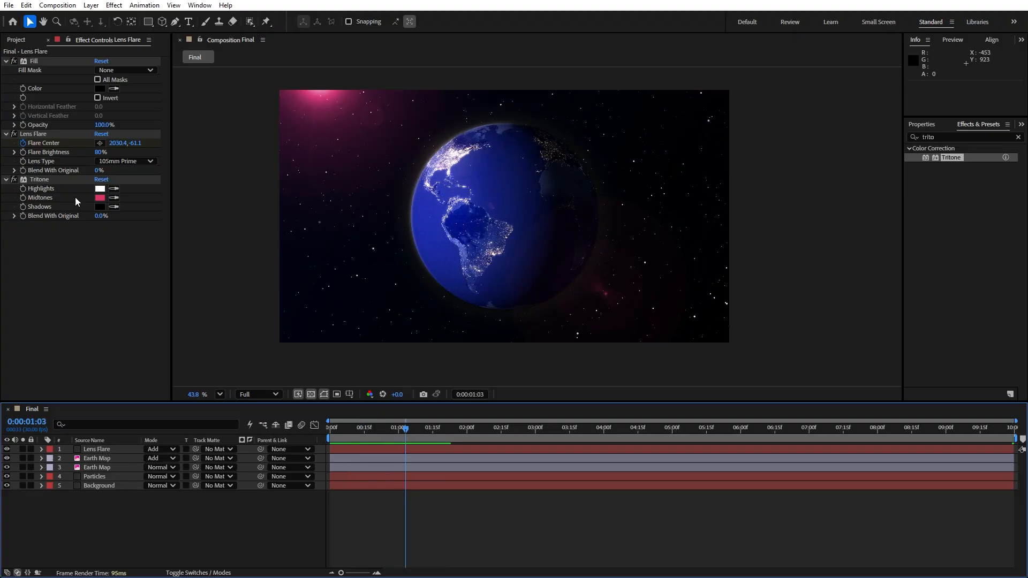
# Try the 50-300mm Zoom and 35mm Prime lens types on the flare and return to 105mm Prime.
pyautogui.click(107, 161)
pyautogui.click(136, 172)
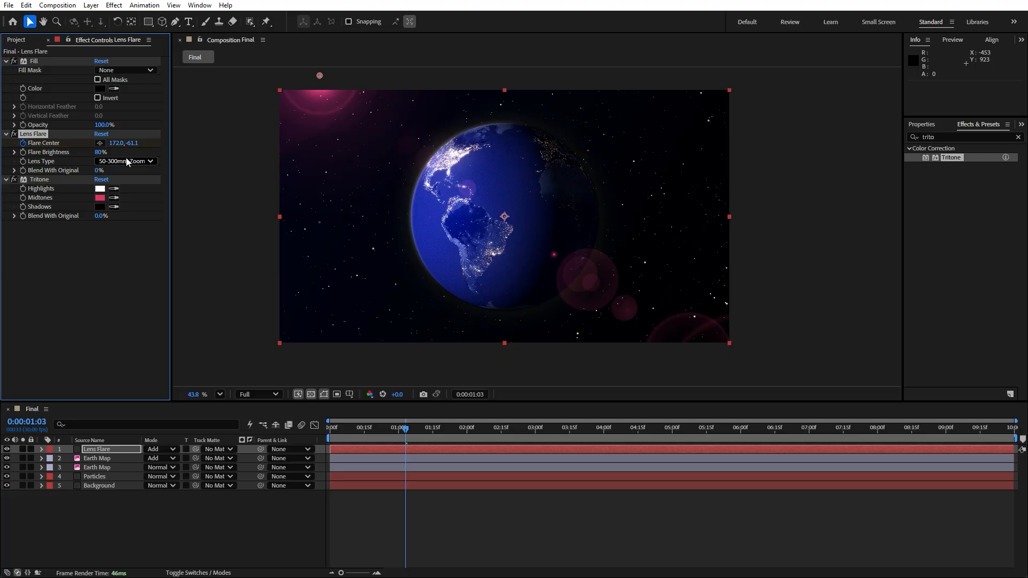
pyautogui.click(131, 161)
pyautogui.click(128, 185)
pyautogui.click(131, 161)
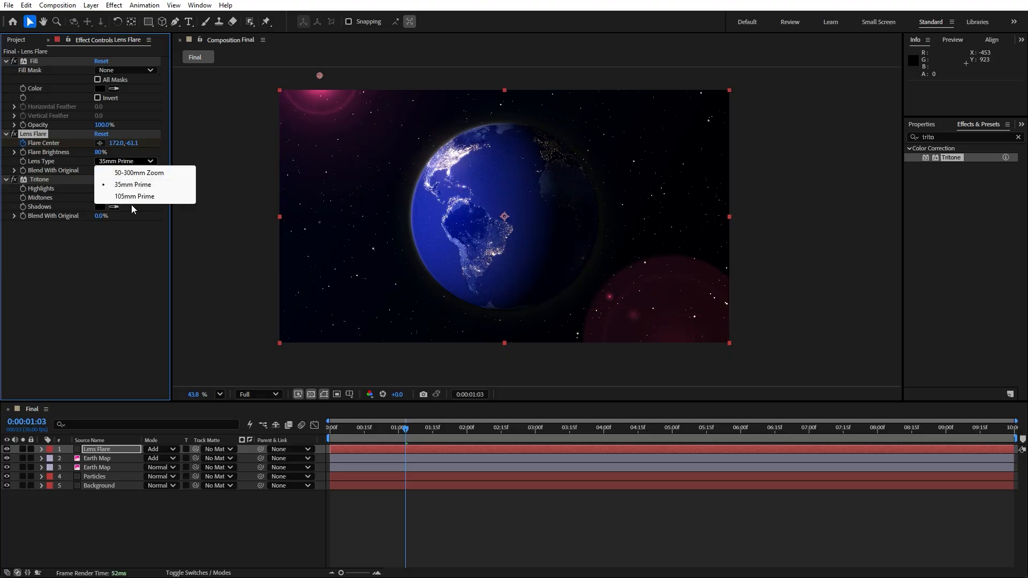
pyautogui.click(131, 198)
# Set the Tritone midtones to blue, 3673D9, and play back the animation, stopping at 0:00:02:26.
pyautogui.click(100, 198)
pyautogui.click(549, 343)
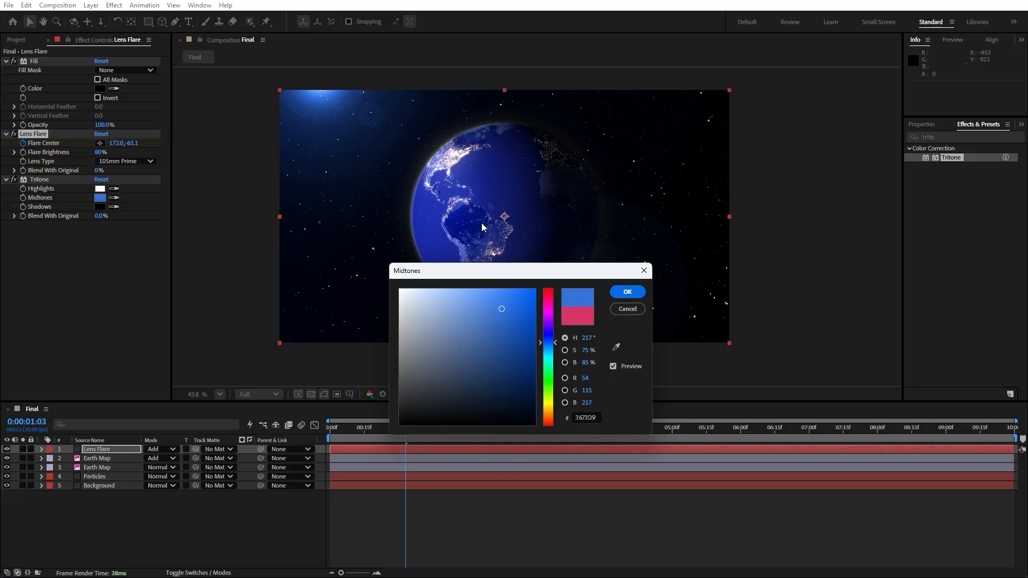
pyautogui.click(628, 296)
pyautogui.press('space')
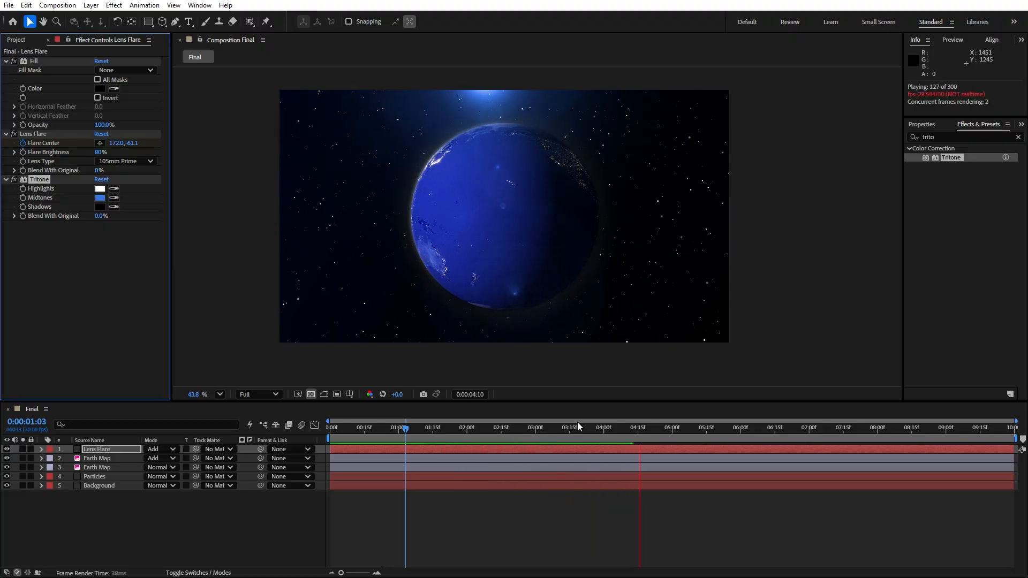
pyautogui.click(526, 428)
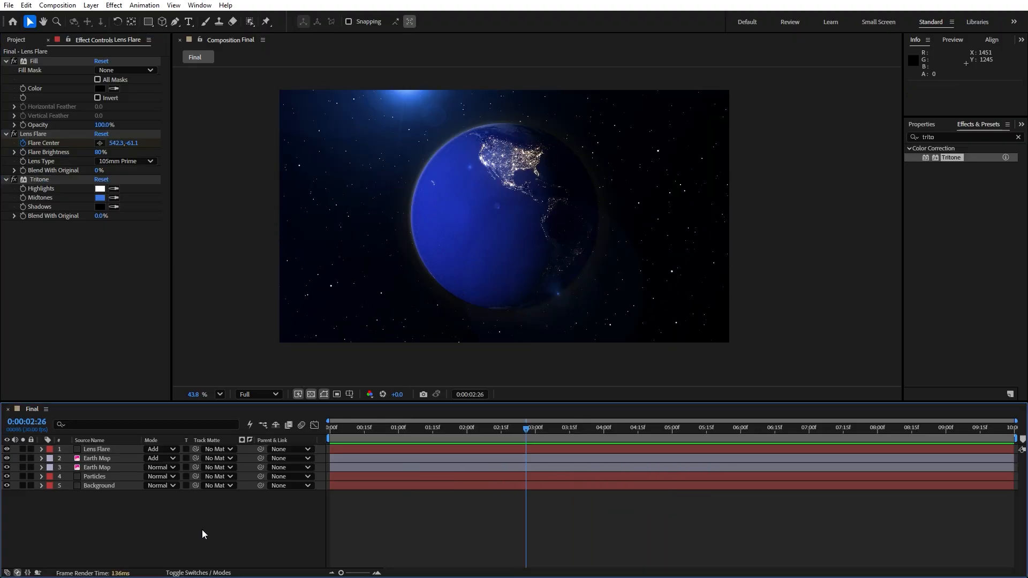
# Create a 1920 × 1080 px solid layer named FN and place it between the lower Earth Map and Particles layers.
pyautogui.rightClick(206, 528)
pyautogui.moveTo(258, 396)
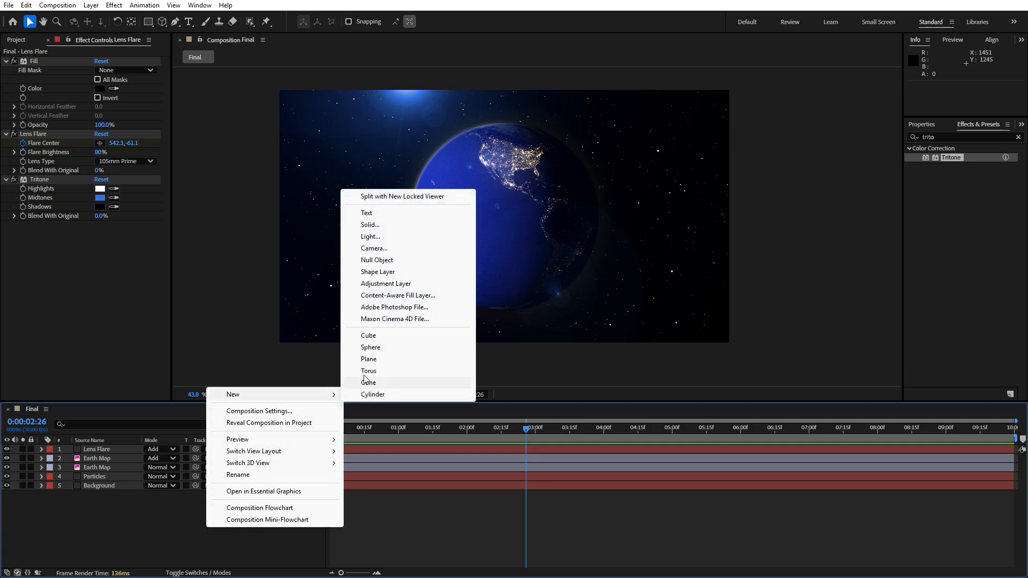
pyautogui.click(397, 225)
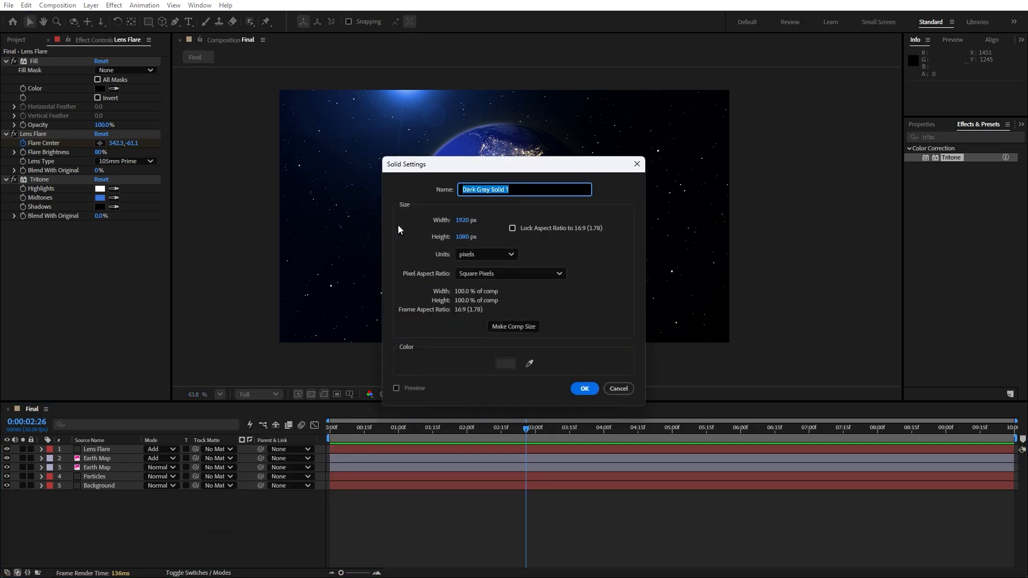
pyautogui.write('FN')
pyautogui.click(584, 389)
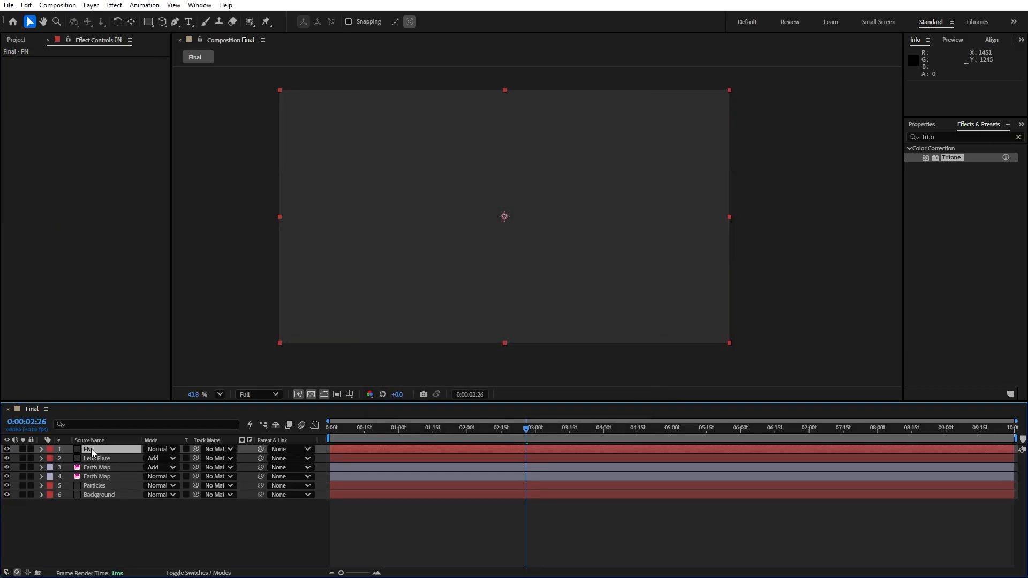
pyautogui.moveTo(91, 448); pyautogui.dragTo(107, 486)
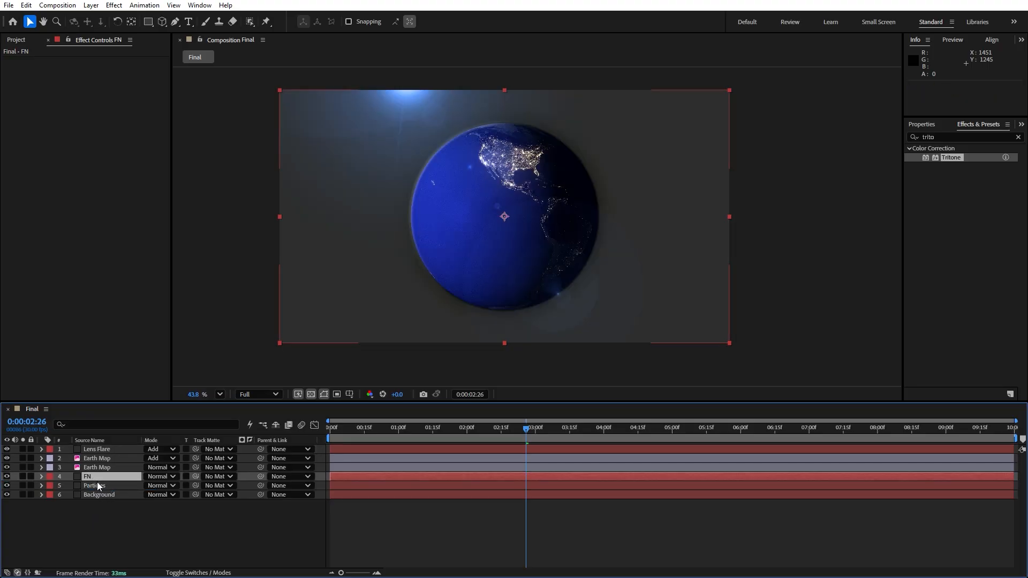
# Find the Fractal Noise effect and apply it to the FN layer.
pyautogui.click(1019, 137)
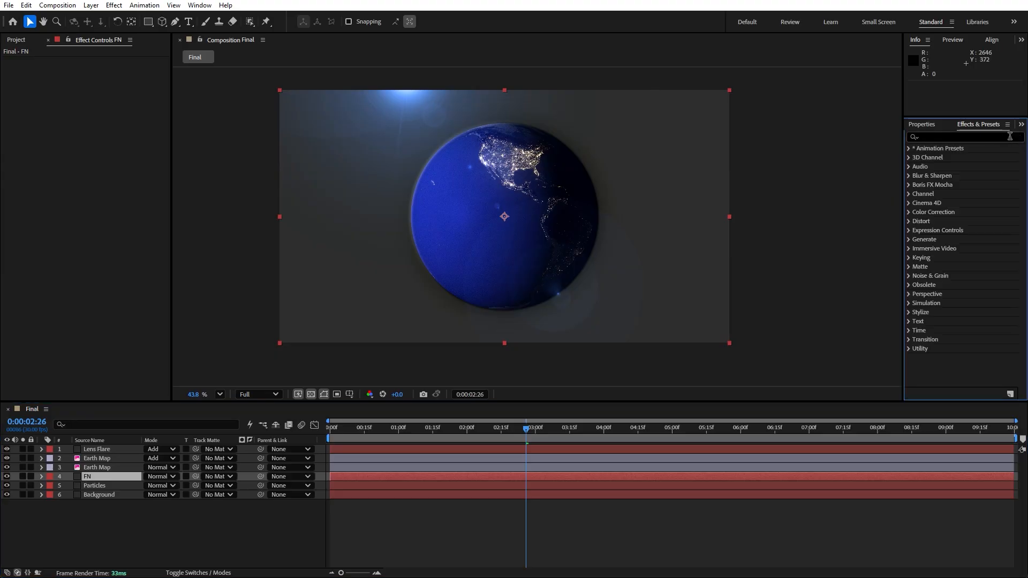
pyautogui.write('fractal')
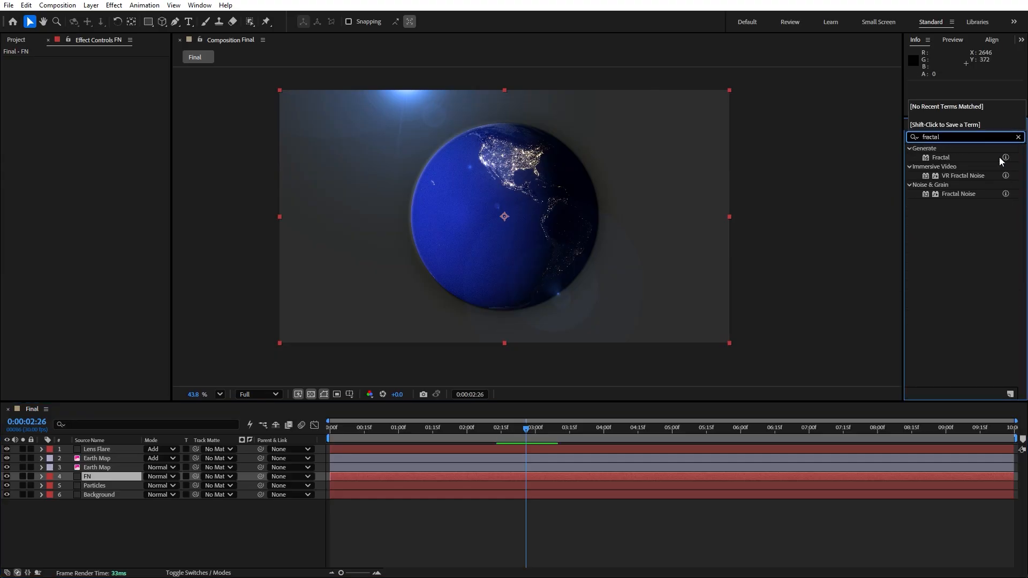
pyautogui.doubleClick(959, 195)
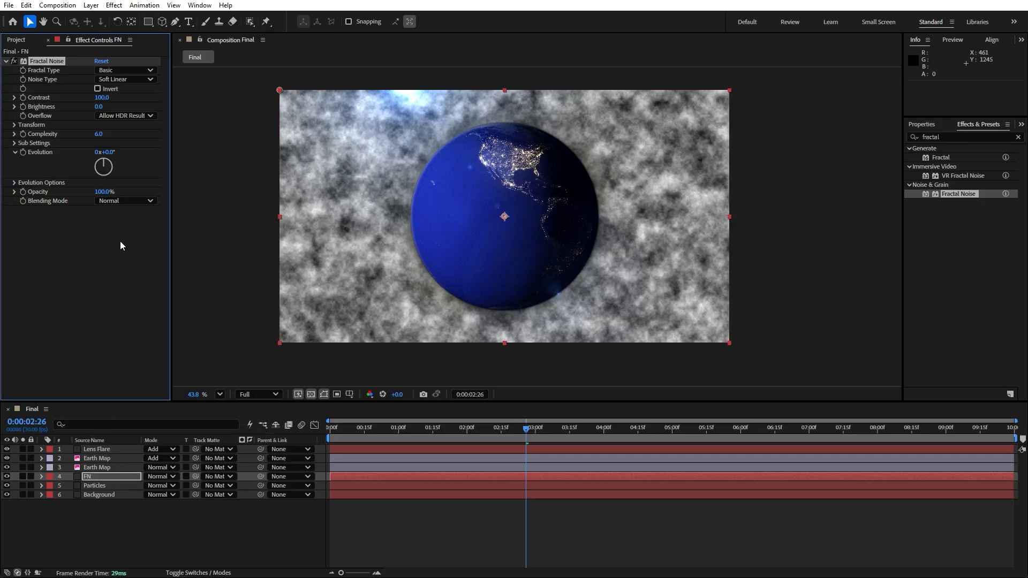
# Set the Fractal Noise contrast to 120 and brightness to 20 on the FN layer.
pyautogui.click(101, 97)
pyautogui.write('12')
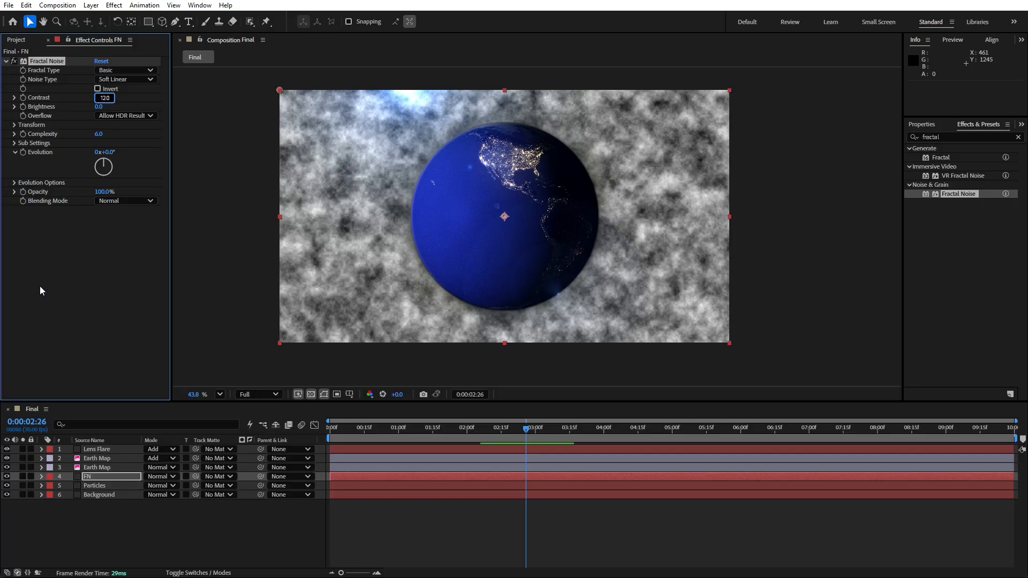
pyautogui.write('0')
pyautogui.click(101, 106)
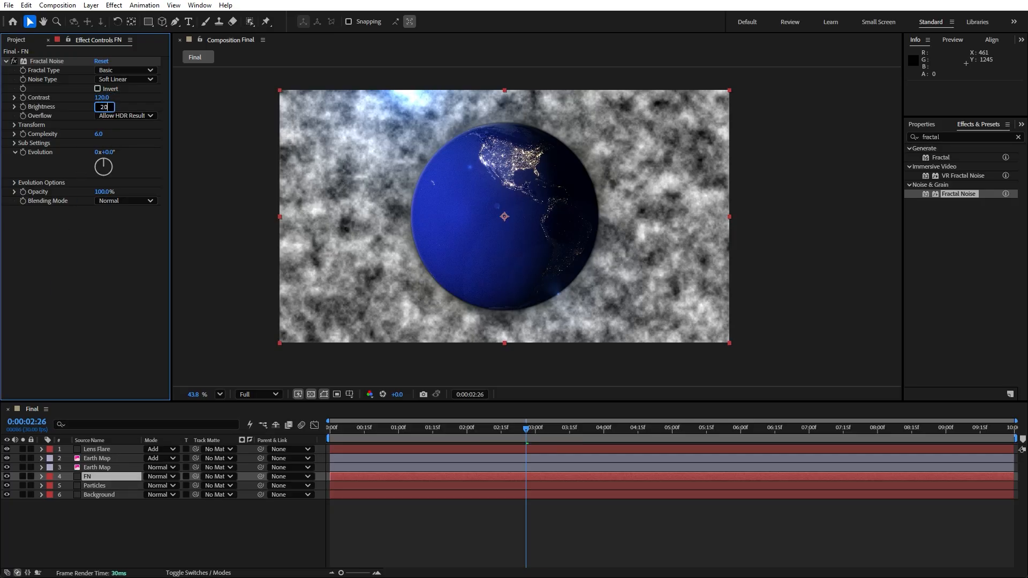
pyautogui.write('20')
pyautogui.press('Return')
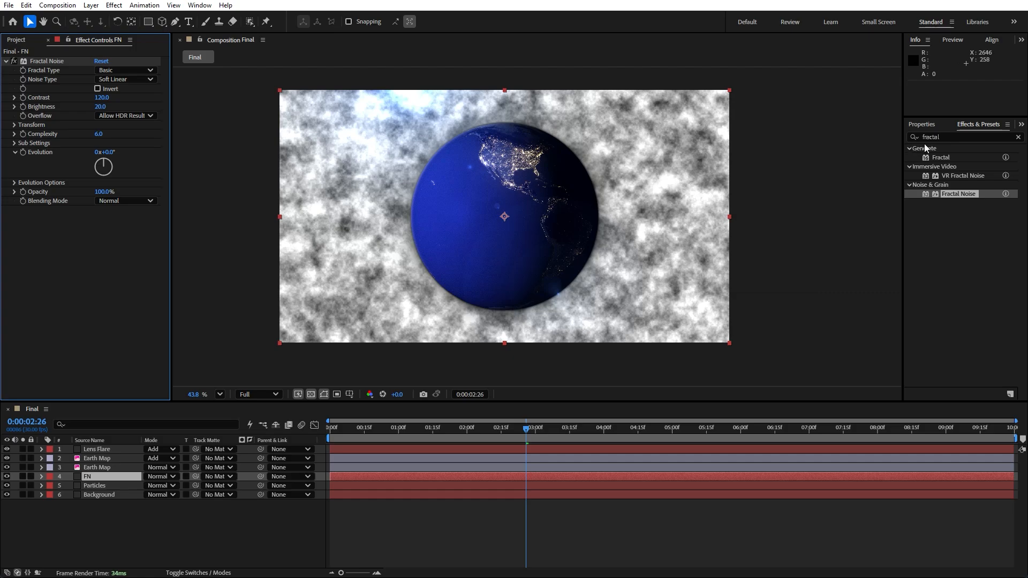
# Find the Emboss effect and apply it to the FN layer.
pyautogui.click(950, 137)
pyautogui.write('emboss')
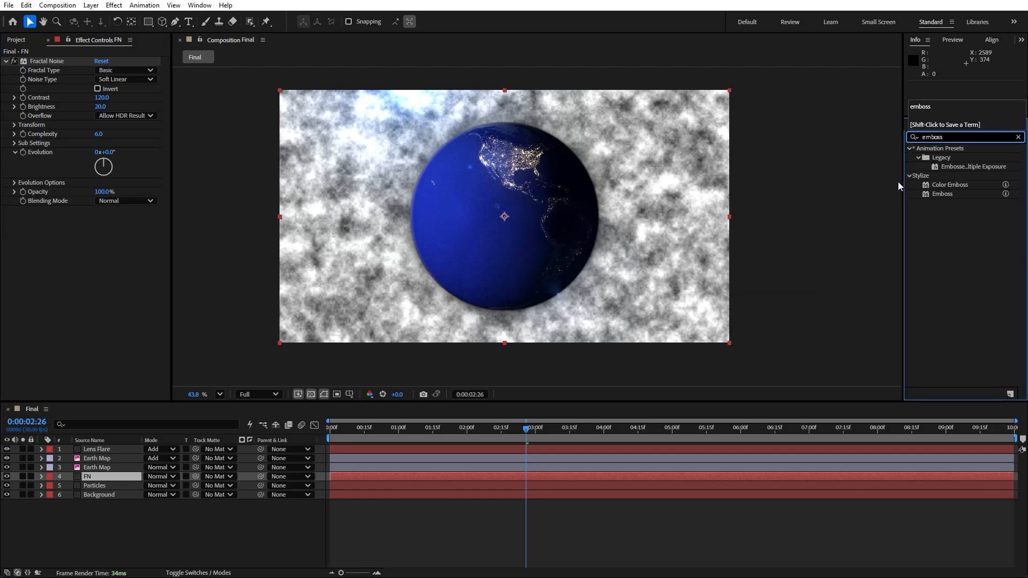
pyautogui.moveTo(942, 194); pyautogui.dragTo(85, 287)
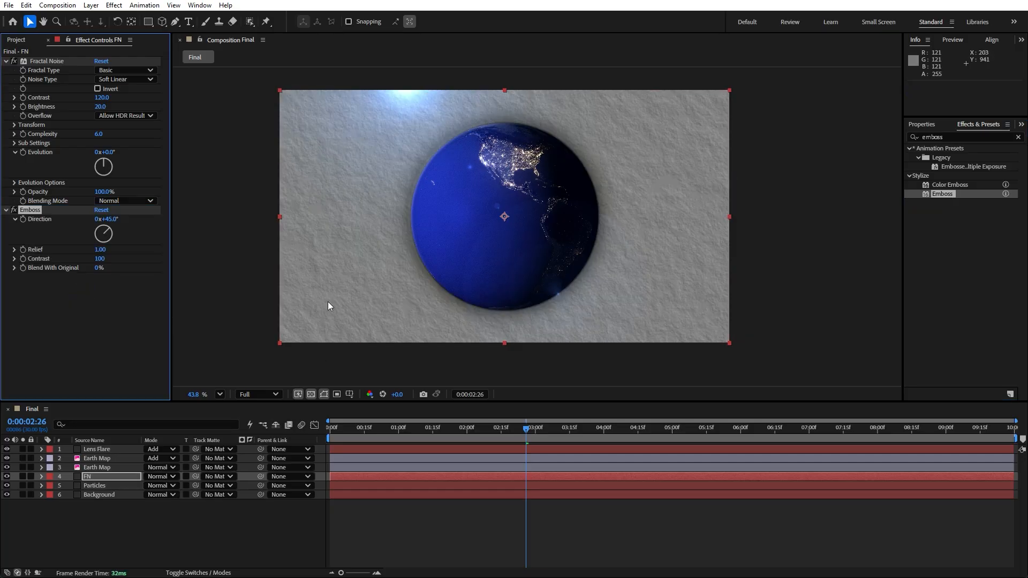
# Set the FN layer's transform opacity to 4%.
pyautogui.click(89, 476)
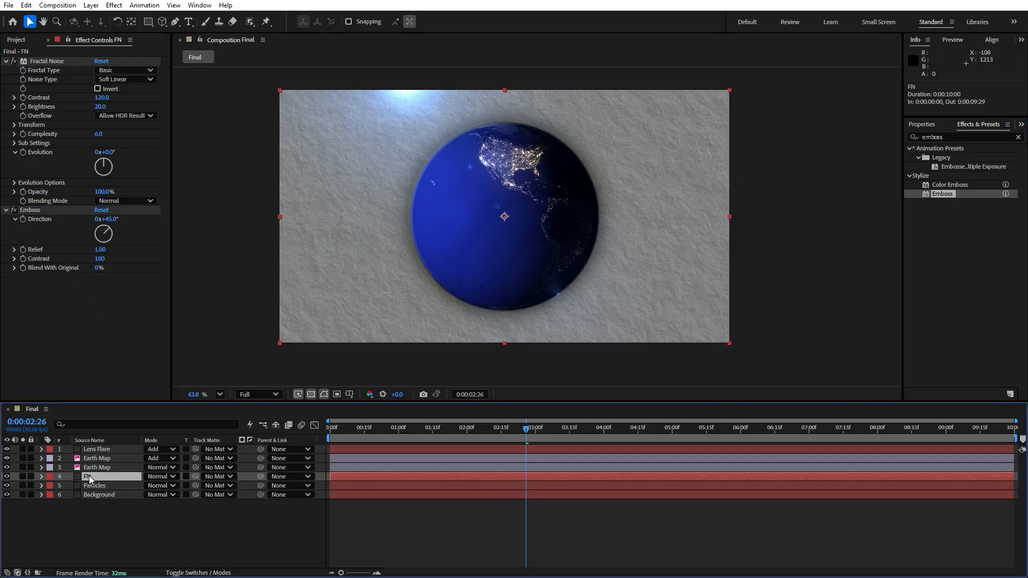
pyautogui.click(42, 477)
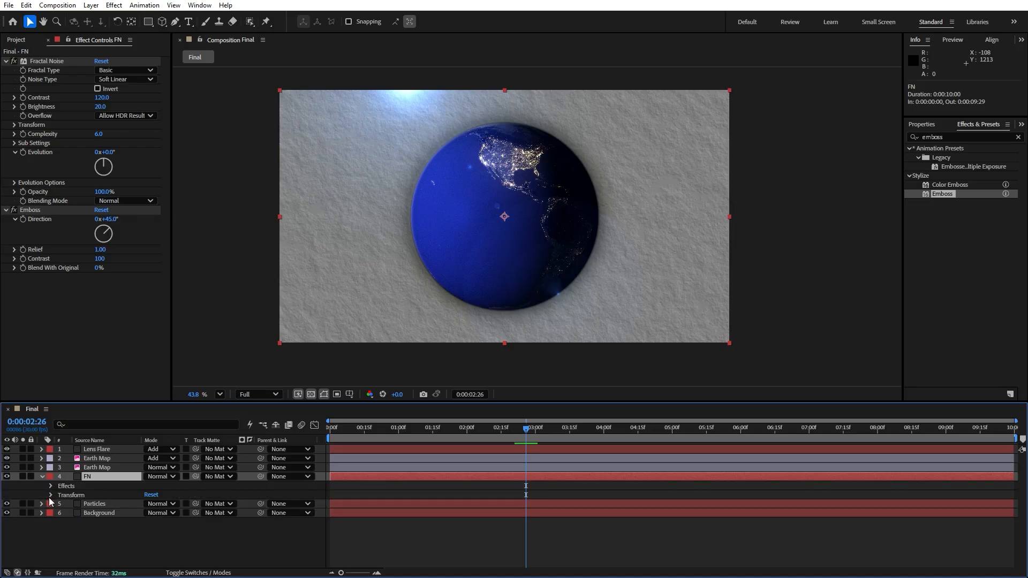
pyautogui.click(51, 495)
pyautogui.moveTo(147, 542); pyautogui.dragTo(106, 551)
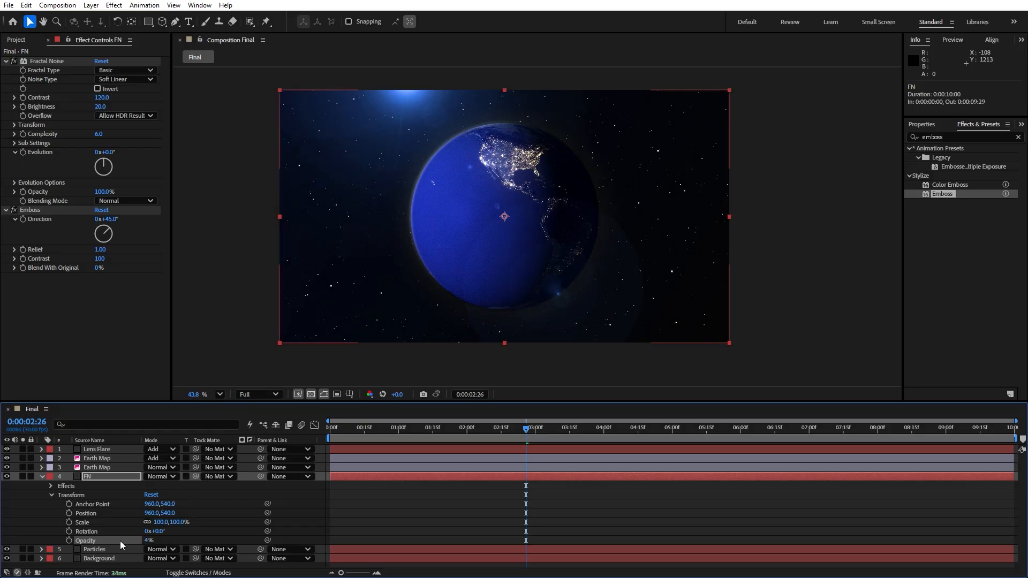
# Compare the scene with the FN layer hidden and shown, and collapse the layer's properties.
pyautogui.scroll(3, 371, 320)
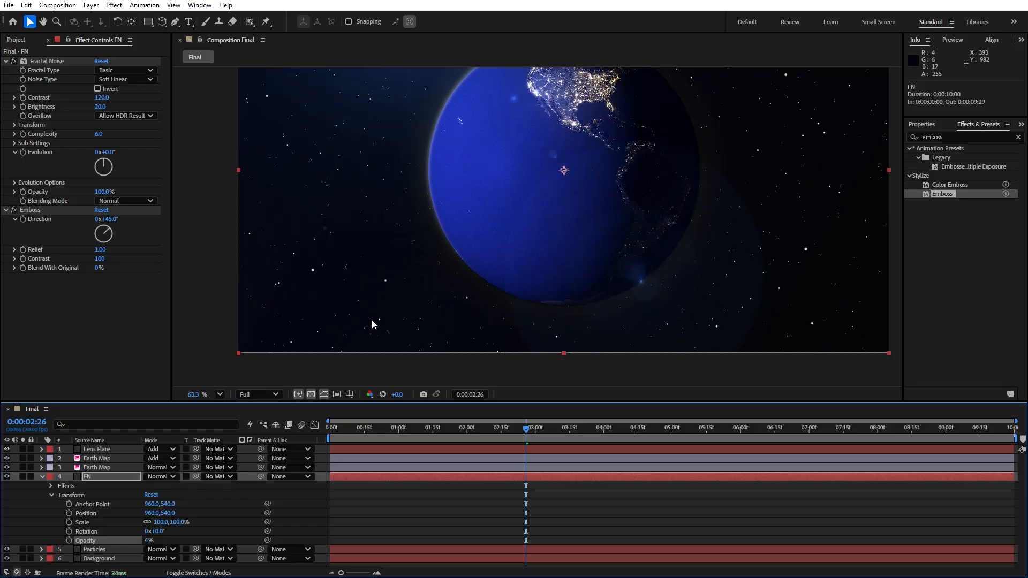
pyautogui.click(7, 479)
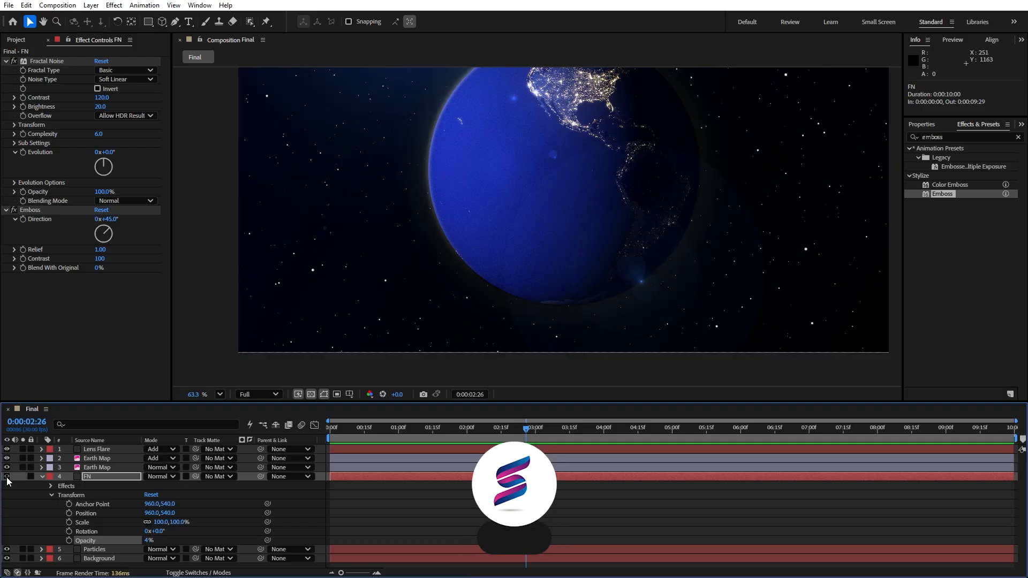
pyautogui.click(8, 480)
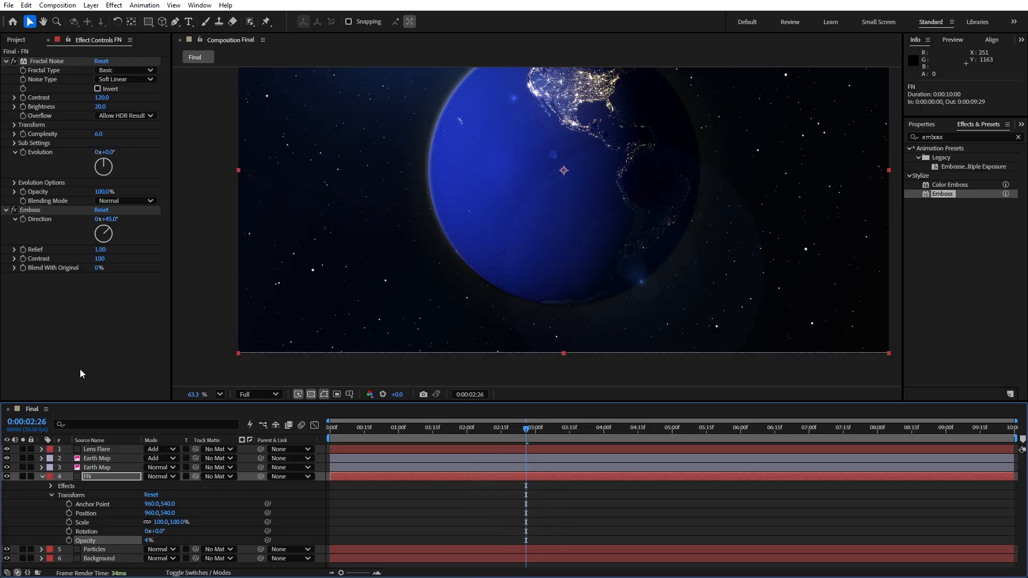
pyautogui.click(14, 210)
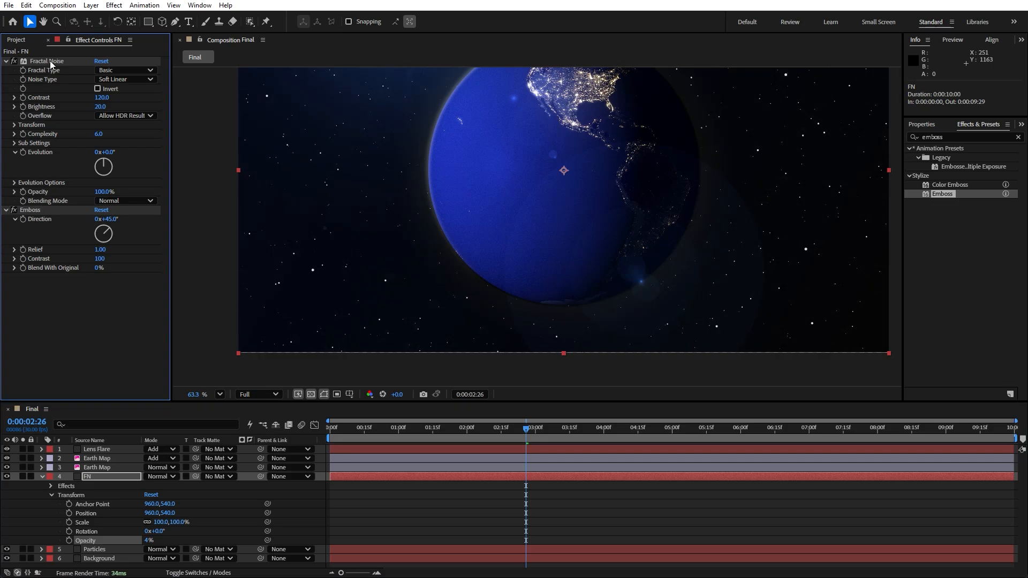
pyautogui.click(41, 476)
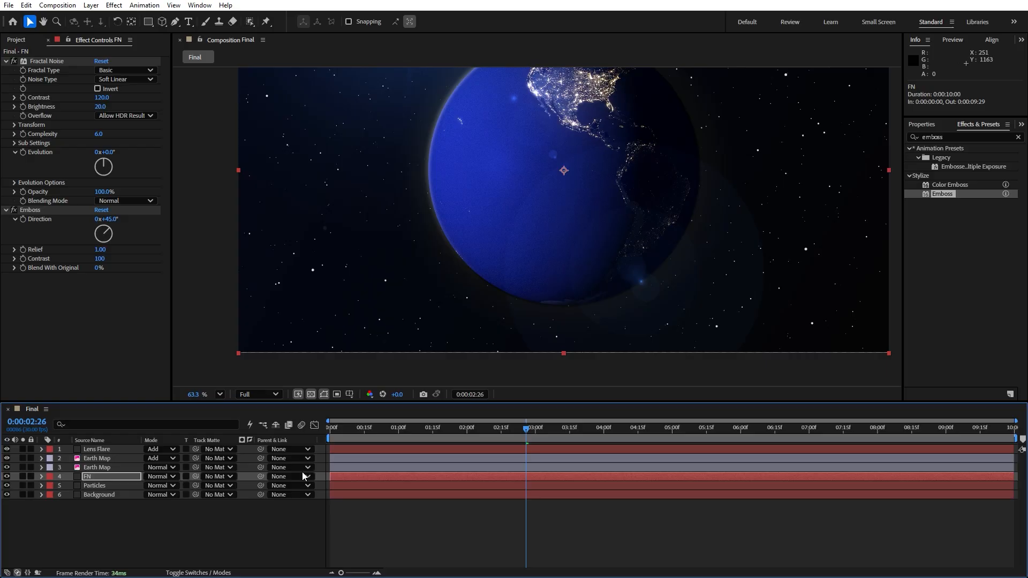
# Fit the composition in the viewer and preview the animation with the faint FN texture.
pyautogui.click(220, 394)
pyautogui.click(268, 194)
pyautogui.press('space')
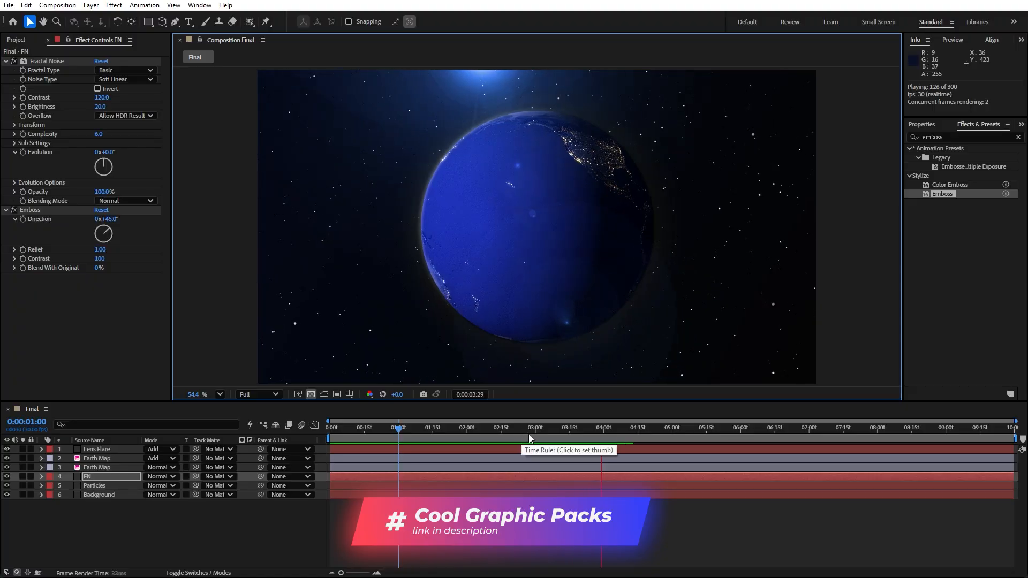
pyautogui.press('space')
# Create an adjustment layer named Rays and place it above all other layers in the Final composition.
pyautogui.click(49, 41)
pyautogui.rightClick(141, 526)
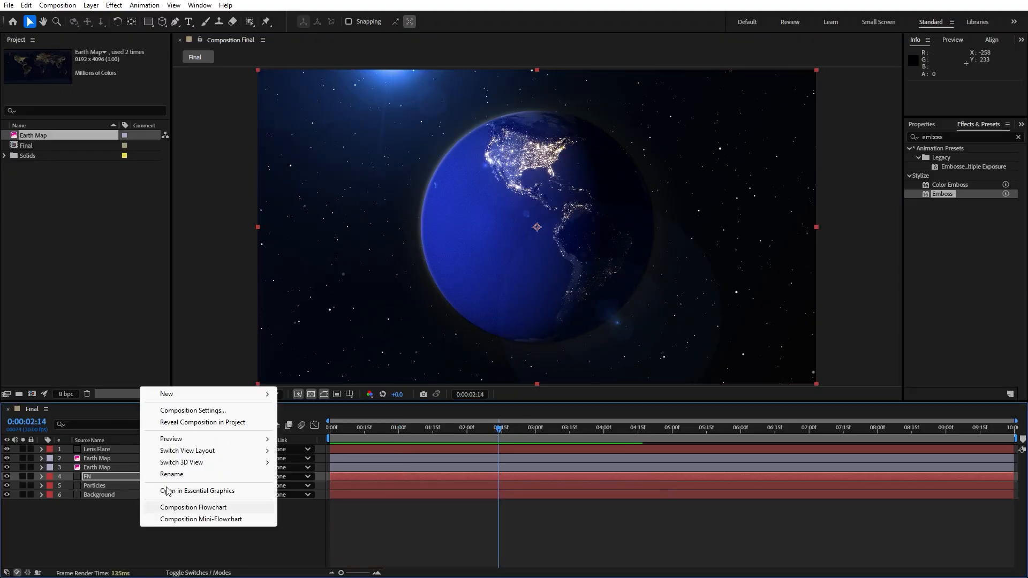
pyautogui.moveTo(198, 397)
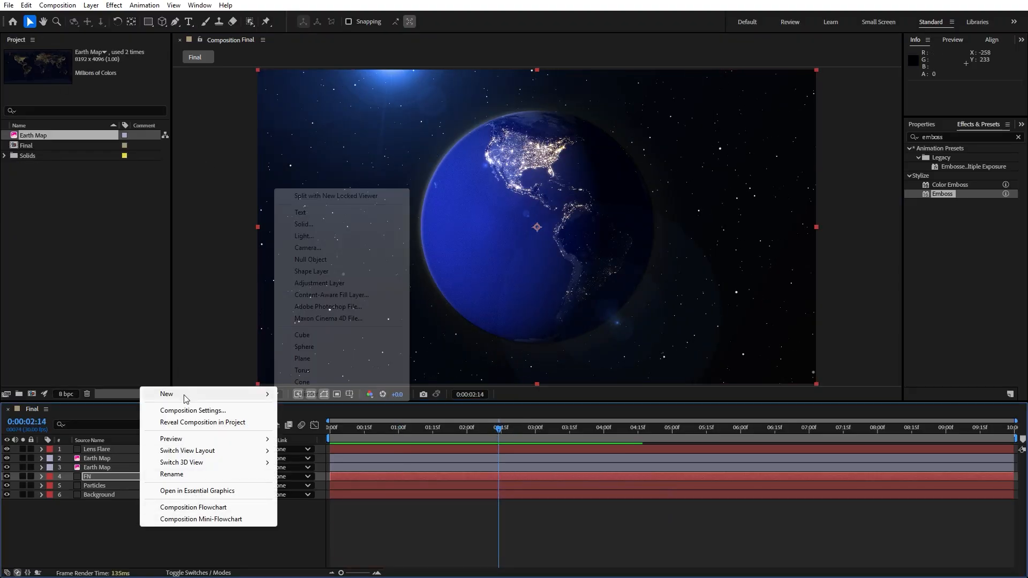
pyautogui.click(332, 283)
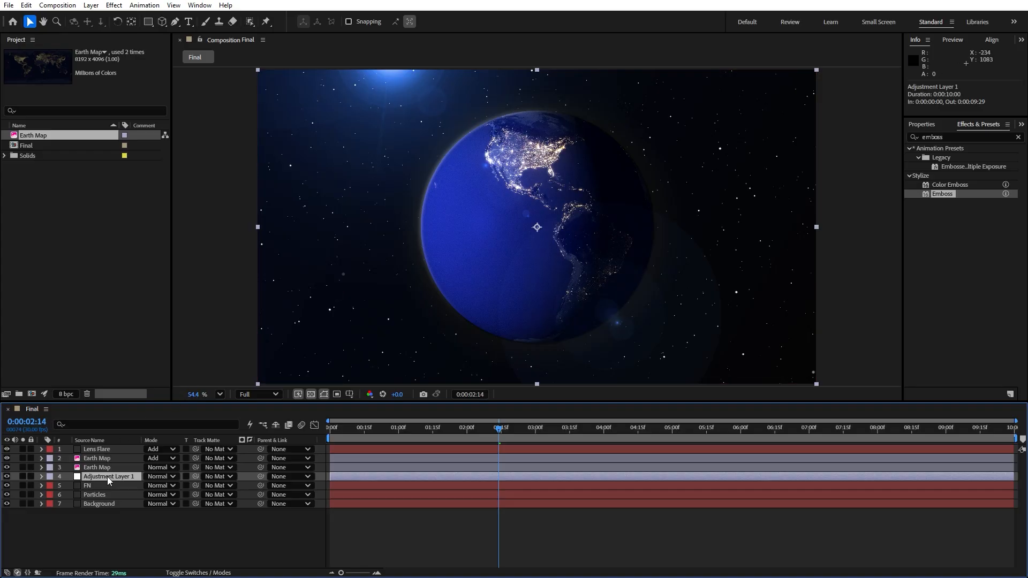
pyautogui.moveTo(107, 477); pyautogui.dragTo(120, 451)
pyautogui.press('Return')
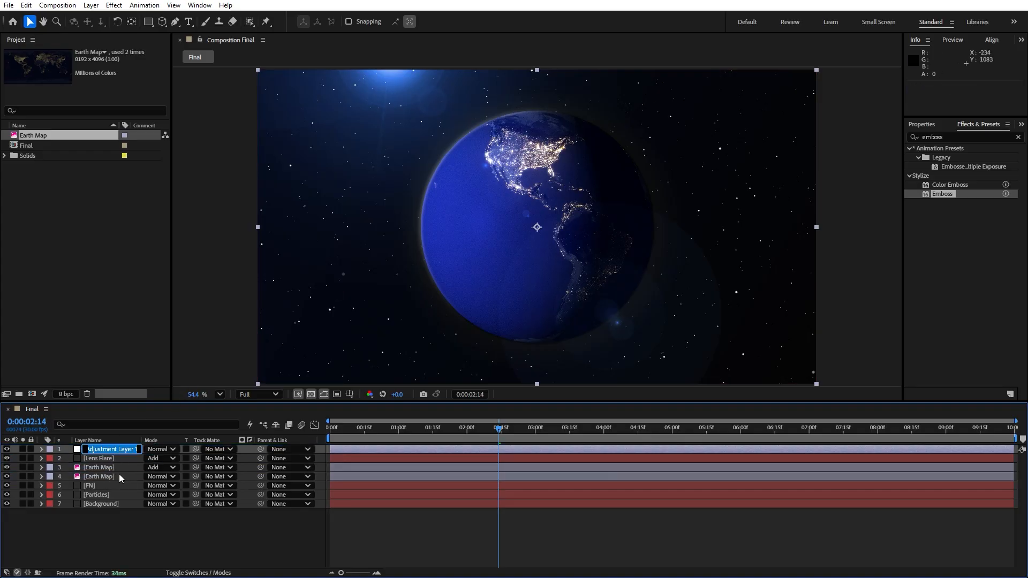
pyautogui.write('Raysd')
pyautogui.click(119, 545)
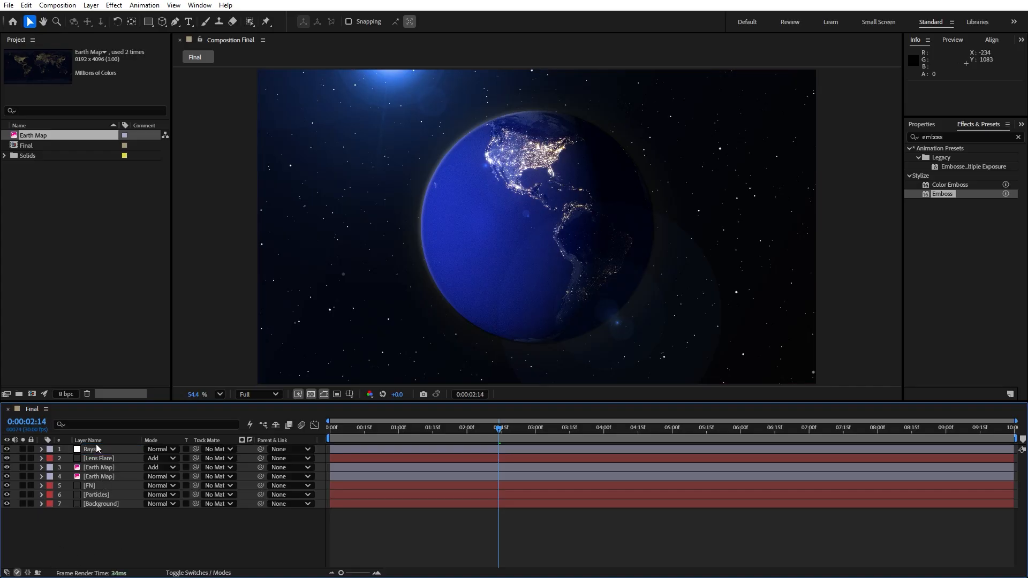
# Find the CC Light Rays effect and apply it to the Rays layer.
pyautogui.click(96, 449)
pyautogui.click(1018, 137)
pyautogui.click(993, 136)
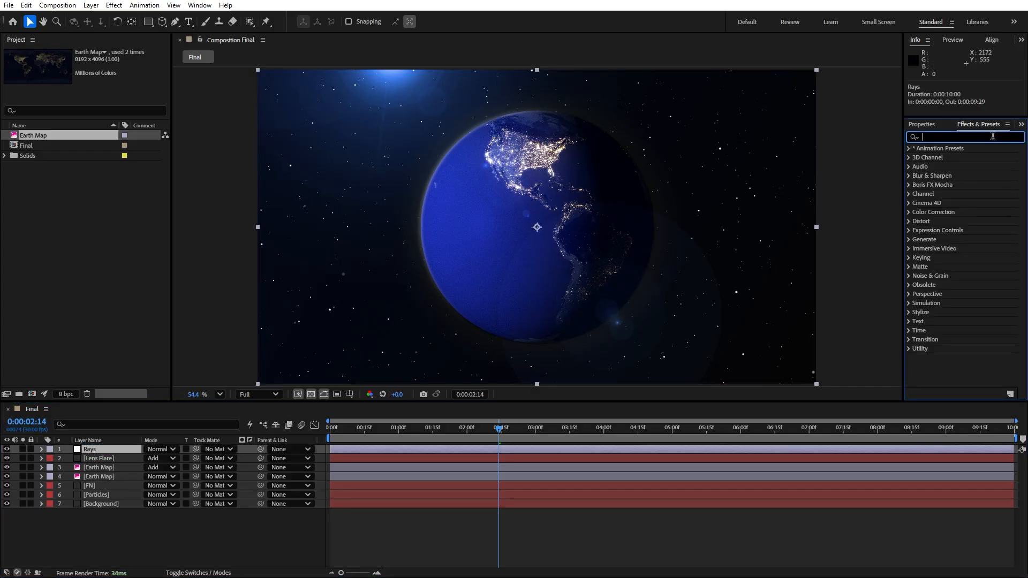
pyautogui.write('light ra')
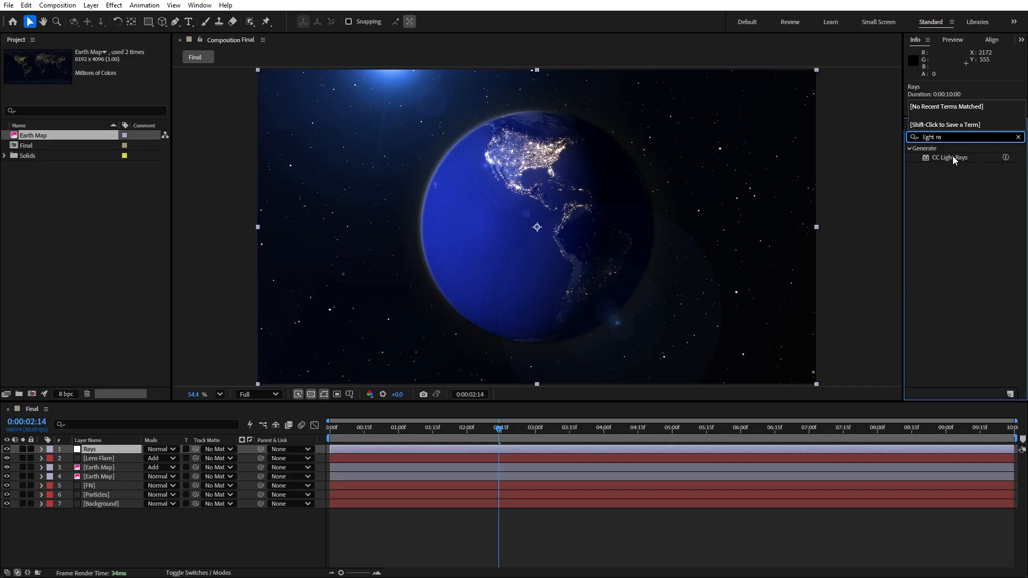
pyautogui.moveTo(953, 158); pyautogui.dragTo(155, 451)
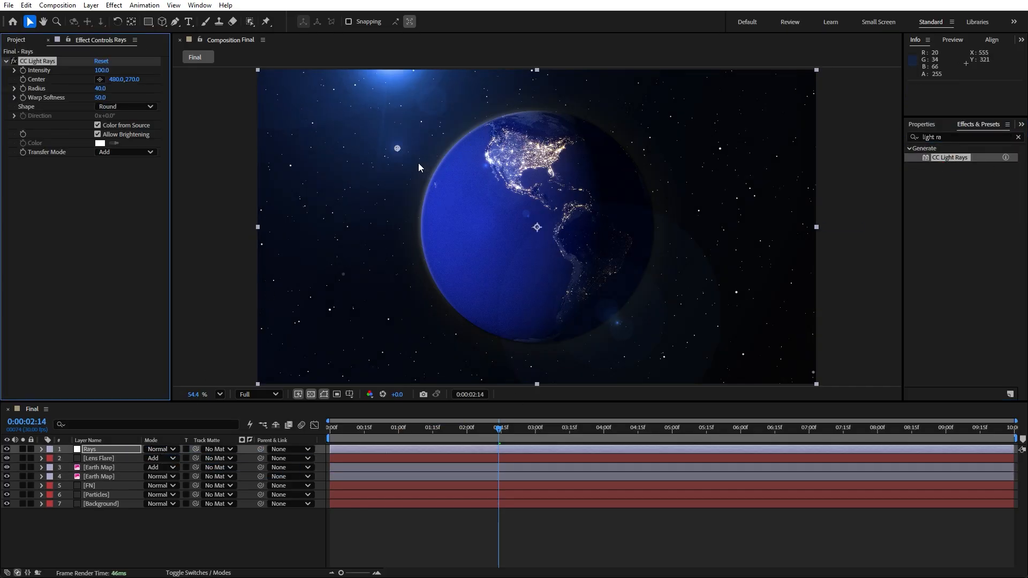
# Position the light rays' center at about 1701.7, 945.2, disable Color from Source, and set intensity 50, radius 85 and warp softness 113.
pyautogui.moveTo(397, 148); pyautogui.dragTo(752, 346)
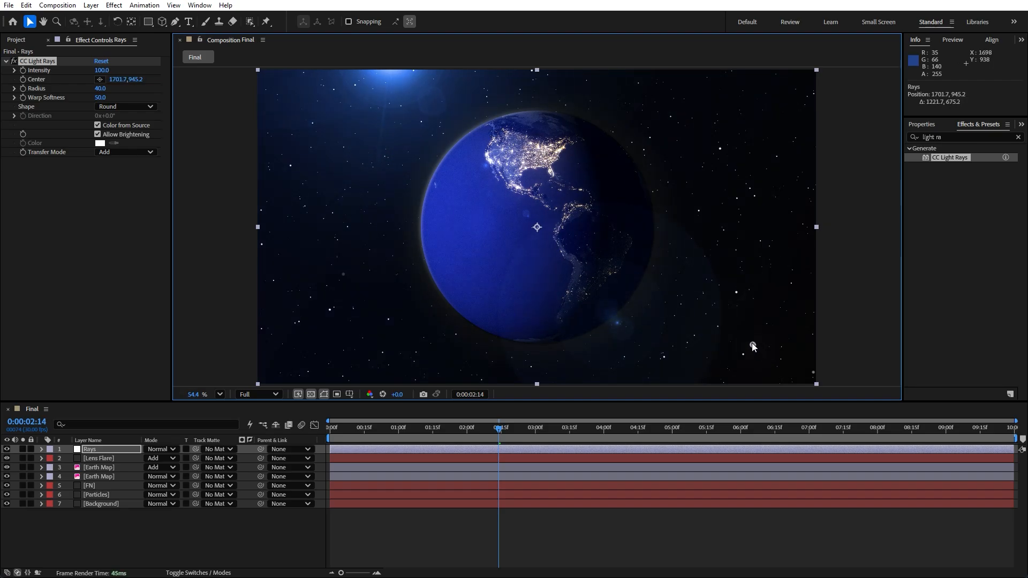
pyautogui.click(98, 126)
pyautogui.moveTo(104, 72); pyautogui.dragTo(136, 103)
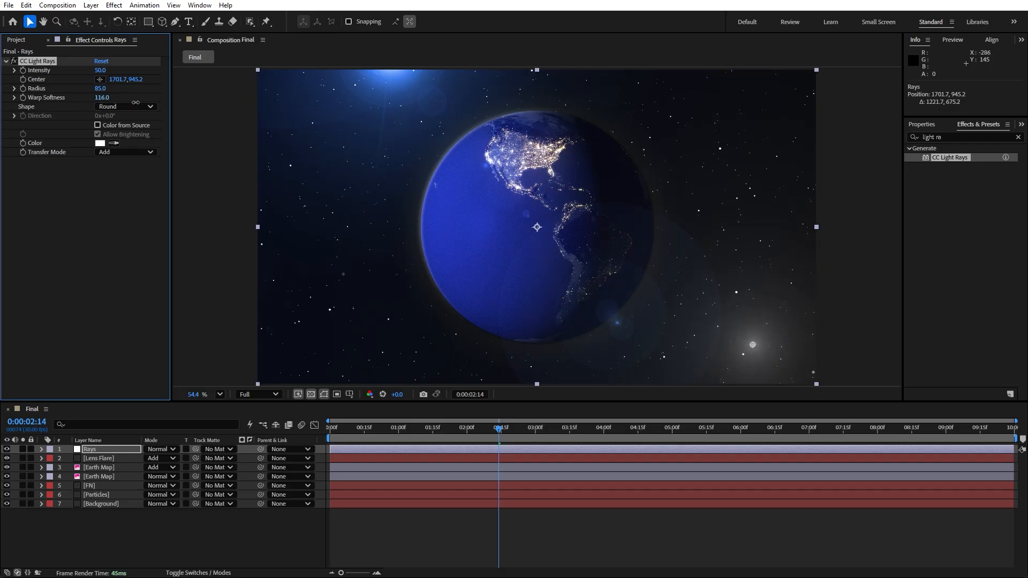
# Set the CC Light Rays color to blue #426EFF.
pyautogui.click(100, 143)
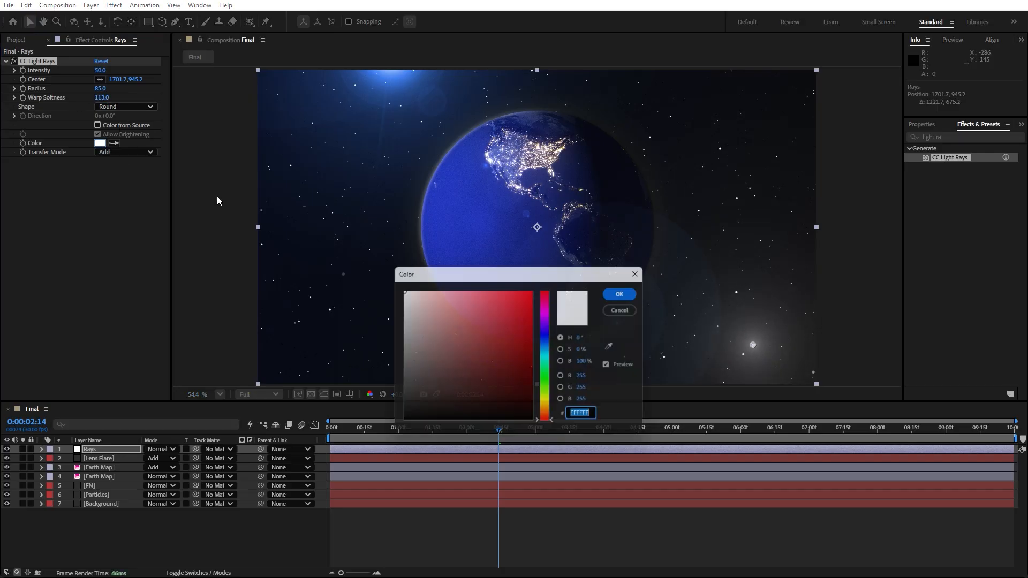
pyautogui.click(548, 316)
pyautogui.click(537, 290)
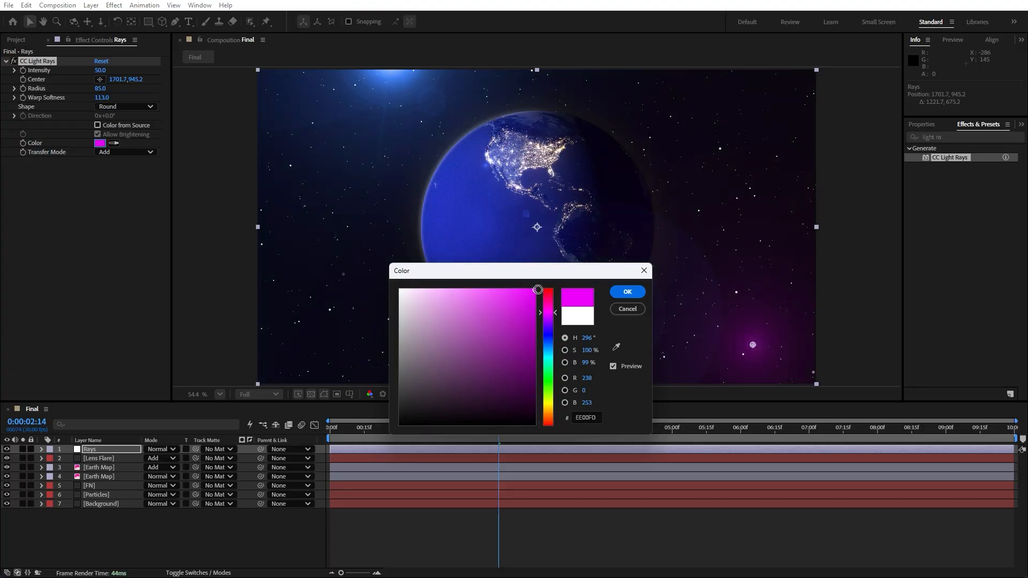
pyautogui.click(500, 289)
pyautogui.click(550, 351)
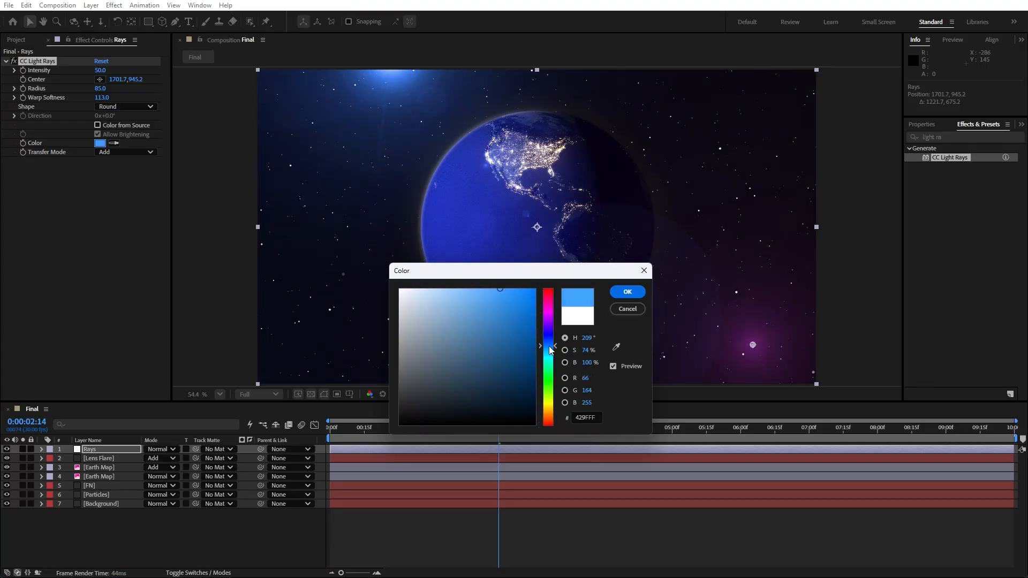
pyautogui.moveTo(550, 354); pyautogui.dragTo(549, 343)
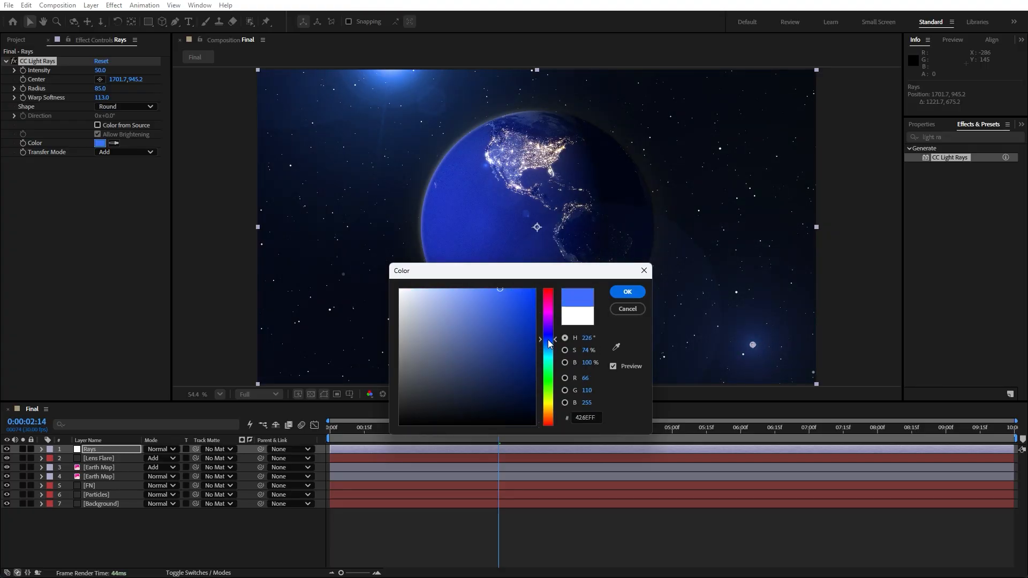
pyautogui.click(621, 292)
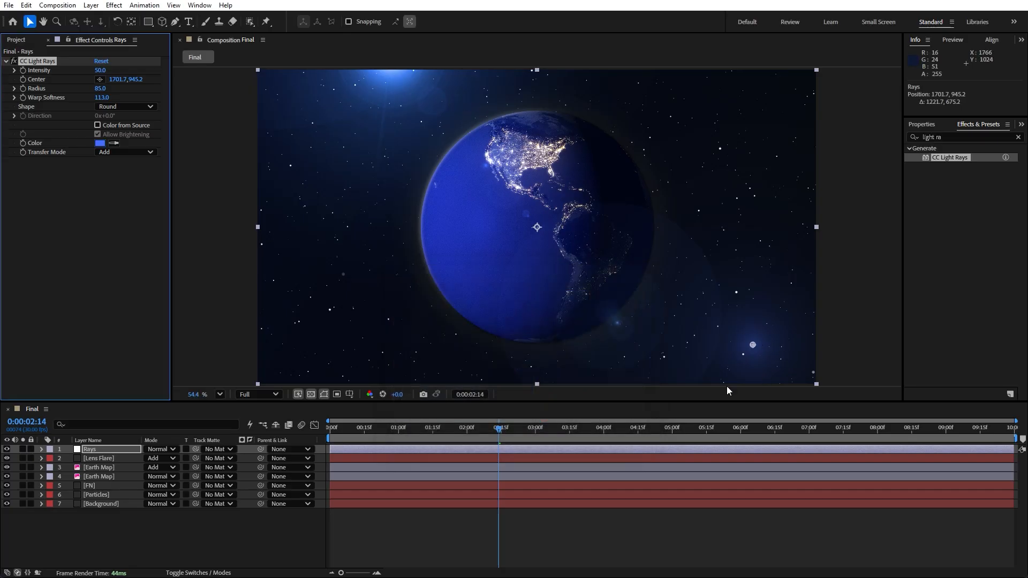
# Preview the animation with the blue light rays and scrub through the timeline to about 5 seconds.
pyautogui.click(275, 524)
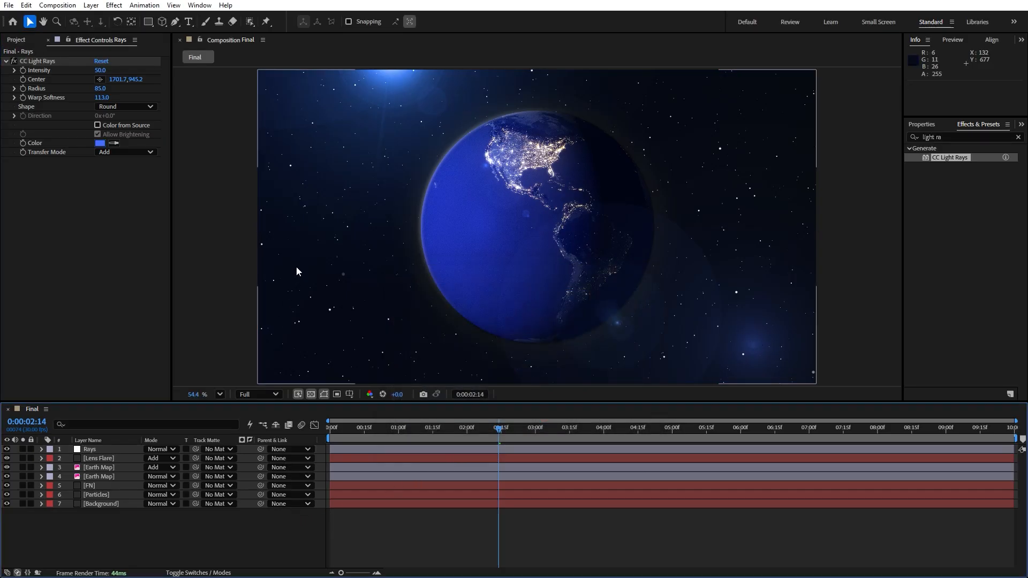
pyautogui.press('space')
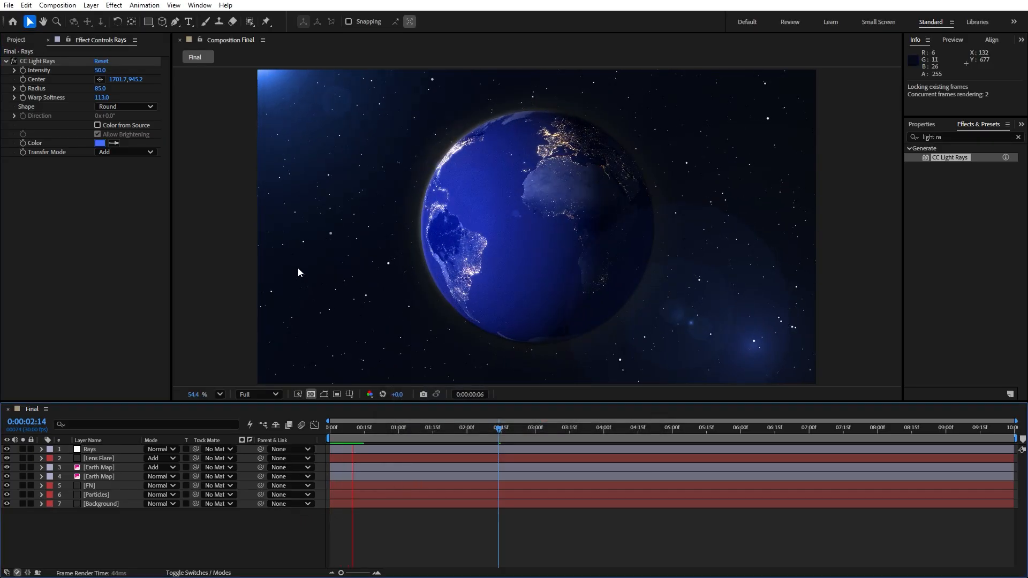
pyautogui.click(356, 435)
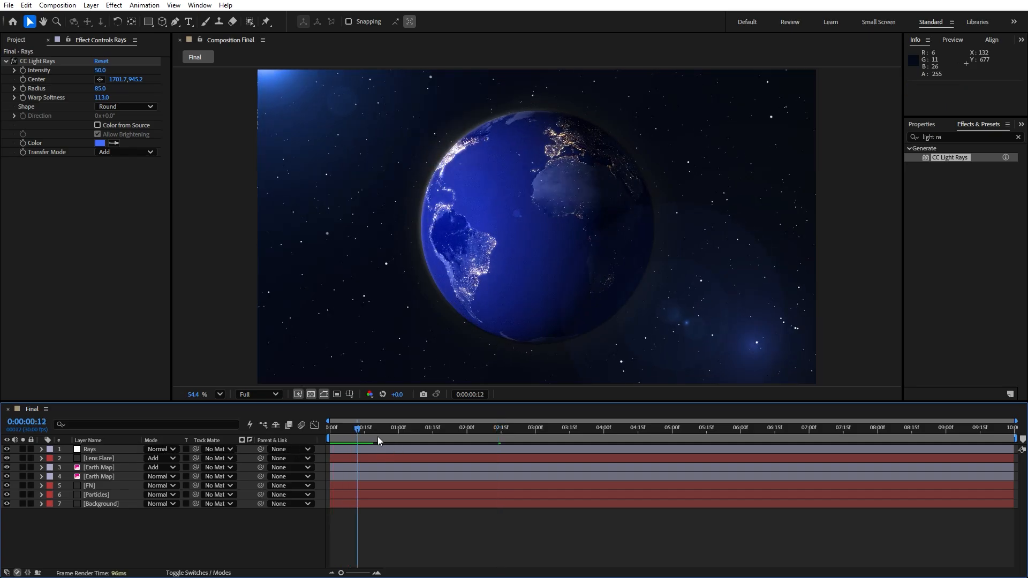
pyautogui.moveTo(378, 436); pyautogui.dragTo(690, 425)
pyautogui.press('space')
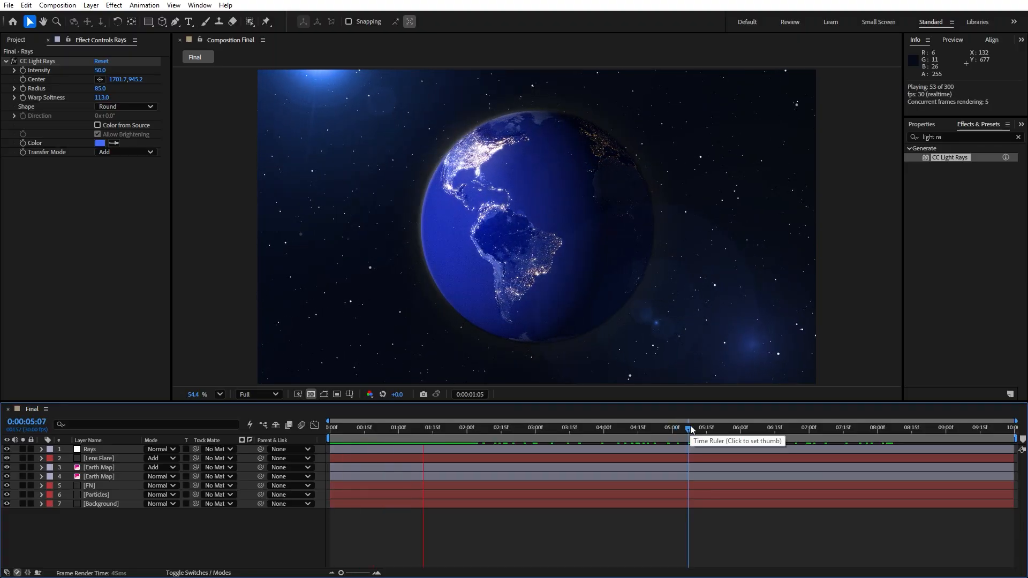